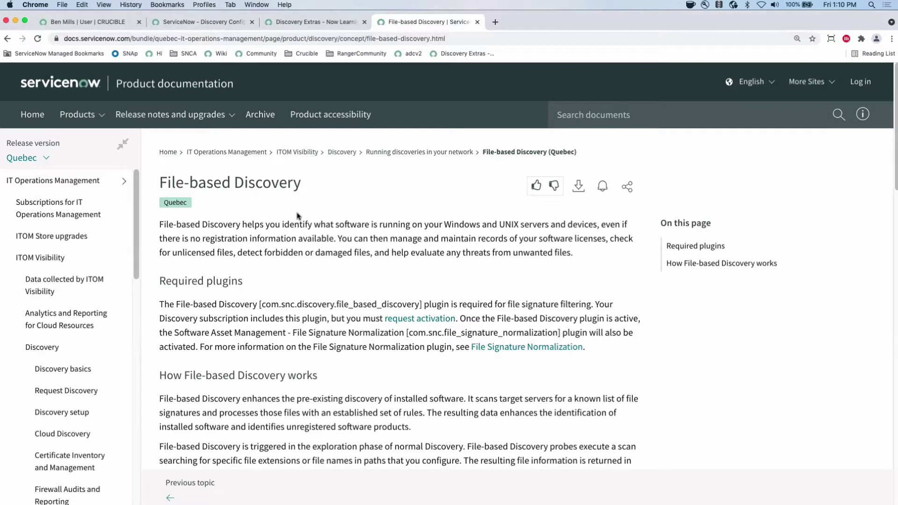
Hide the browser's bookmarks bar
click(104, 5)
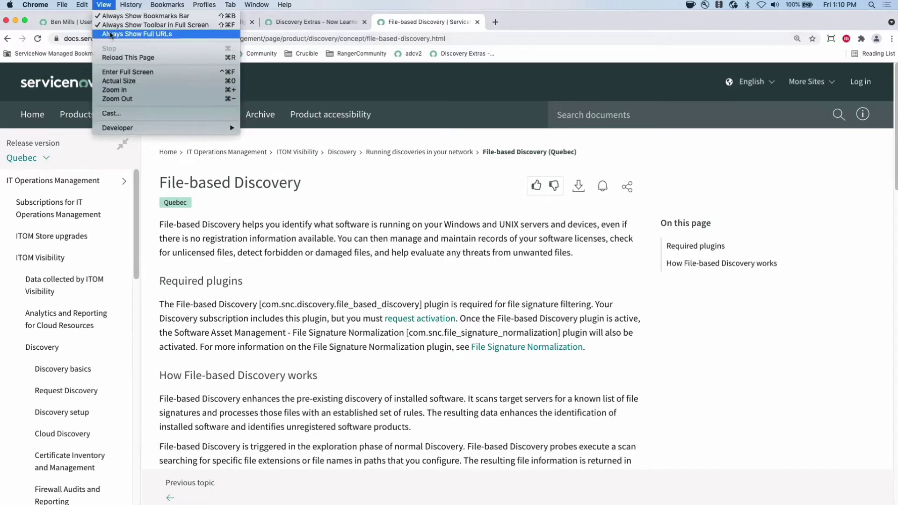
click(111, 18)
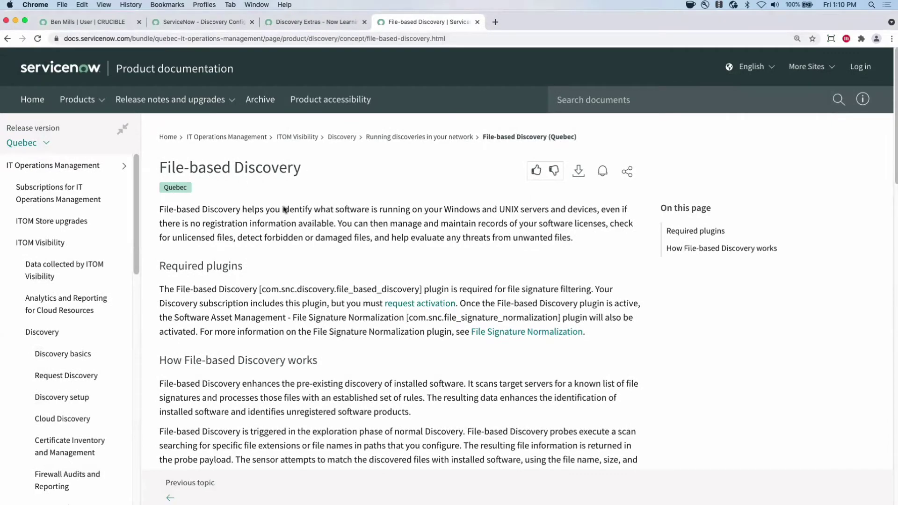
Skim the File-based Discovery documentation page from the required plugins to the table schema and supported platforms, returning to its beginning
scroll(296, 218, down, 5)
scroll(296, 218, down, 8)
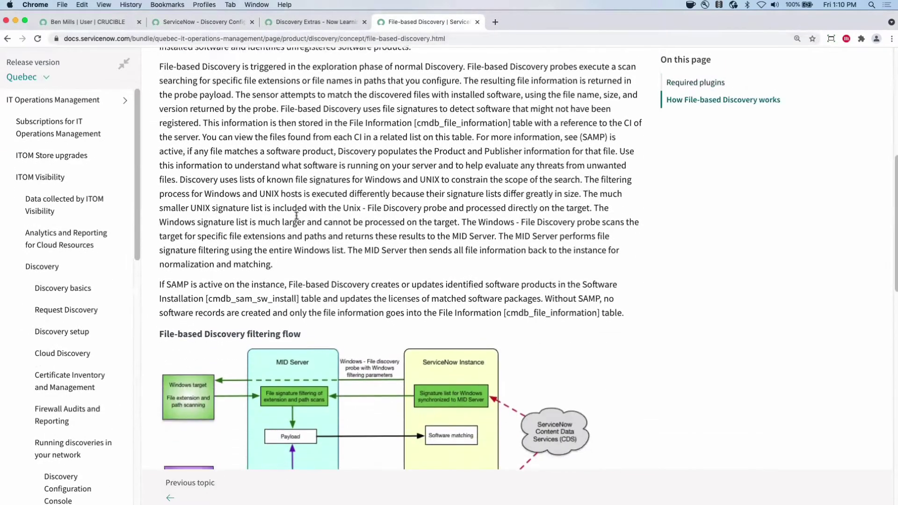
scroll(297, 219, down, 9)
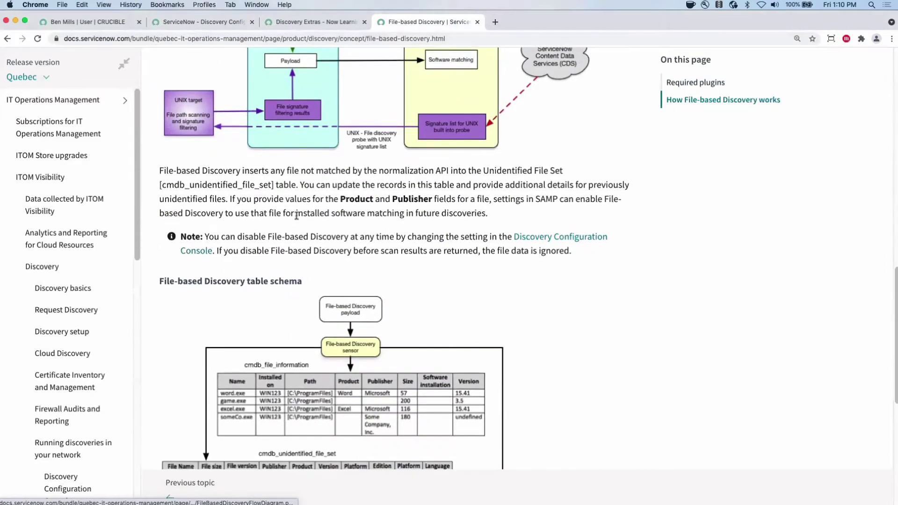
scroll(296, 216, down, 4)
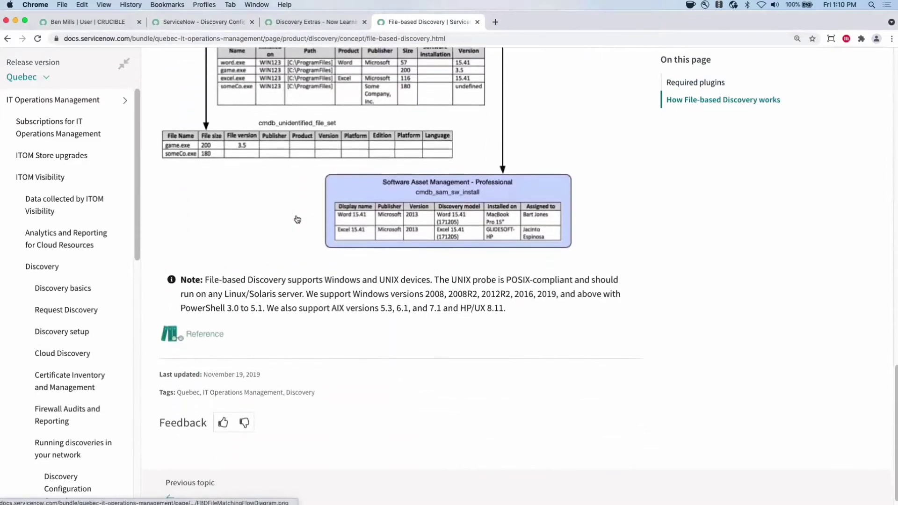
scroll(297, 218, up, 5)
scroll(297, 218, up, 20)
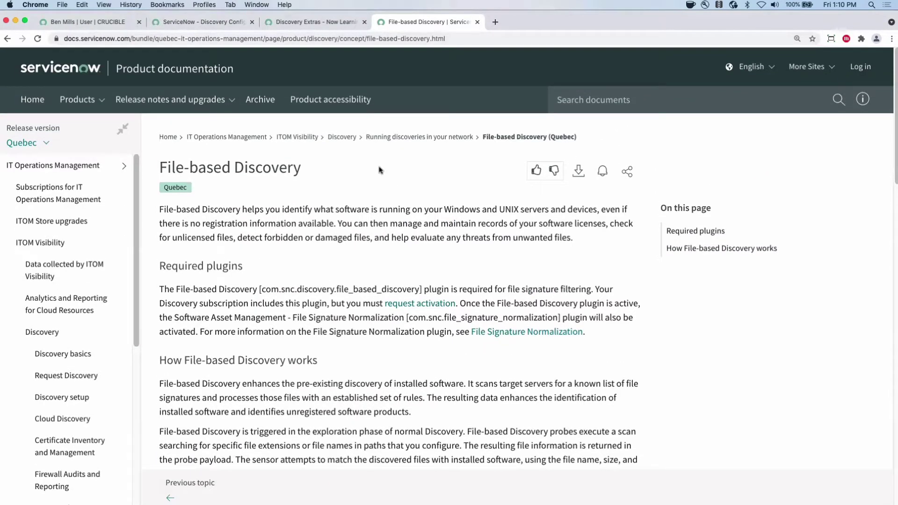
Look through File Based Discovery.pdf from the cover page to the File-based Discovery tables section
click(311, 23)
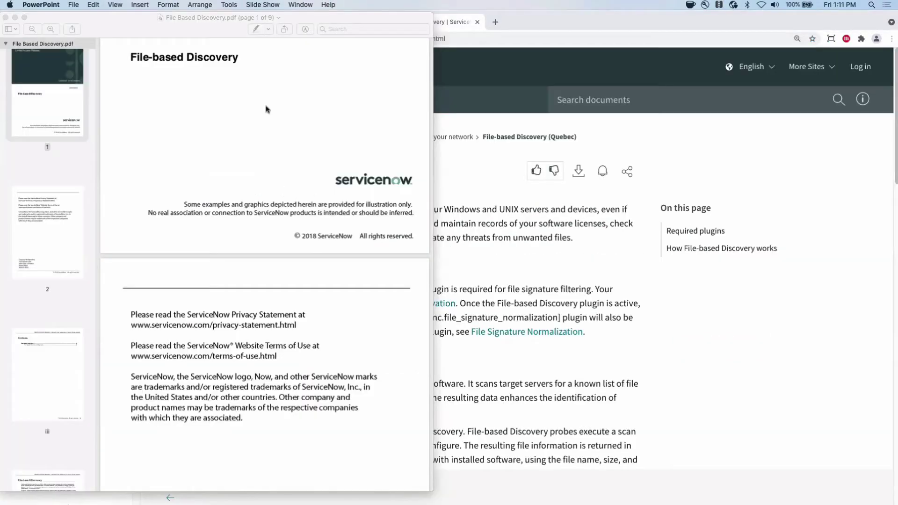
scroll(266, 110, up, 5)
scroll(265, 110, down, 5)
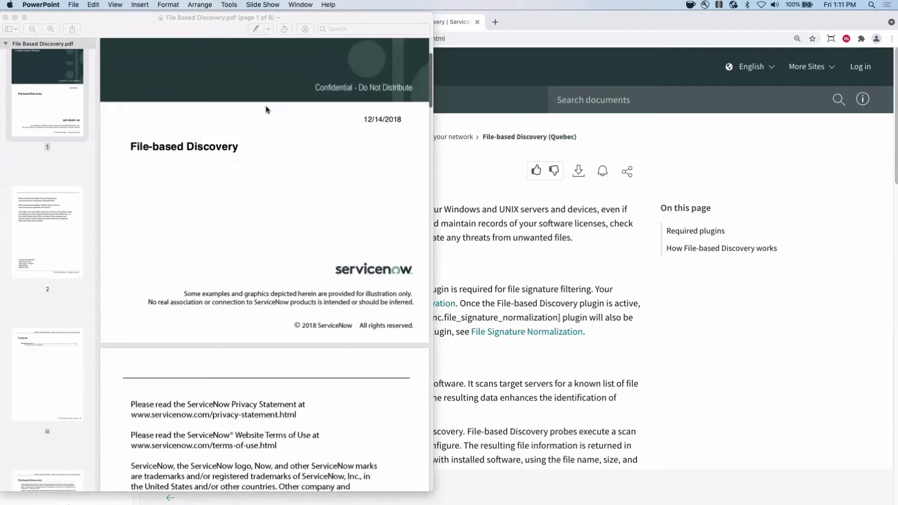
scroll(265, 110, down, 15)
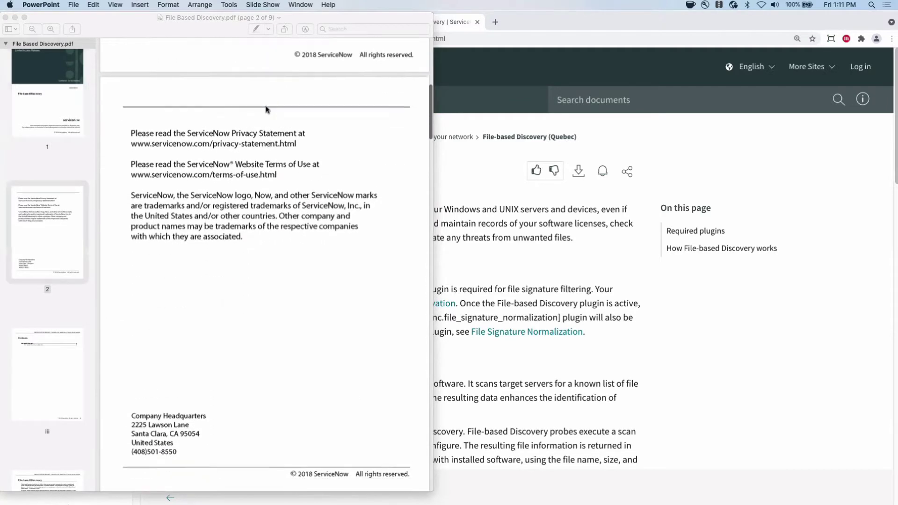
scroll(265, 109, down, 10)
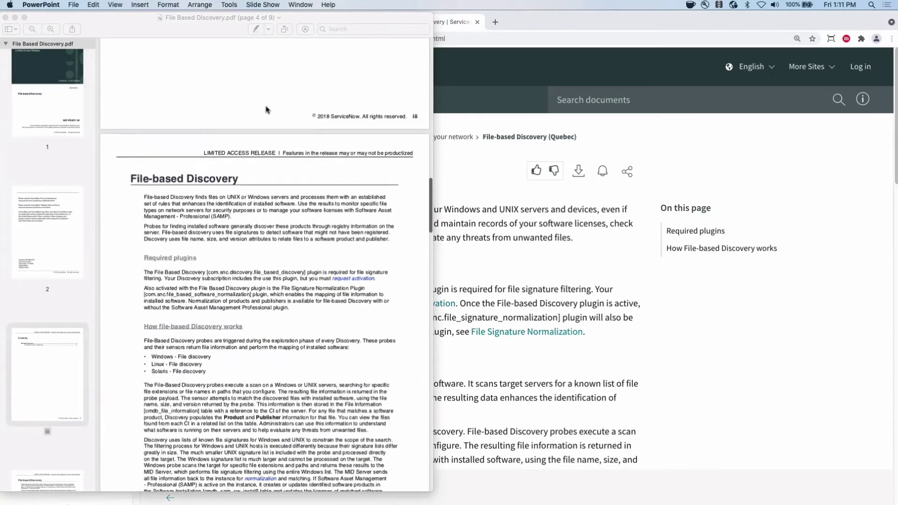
scroll(267, 110, down, 8)
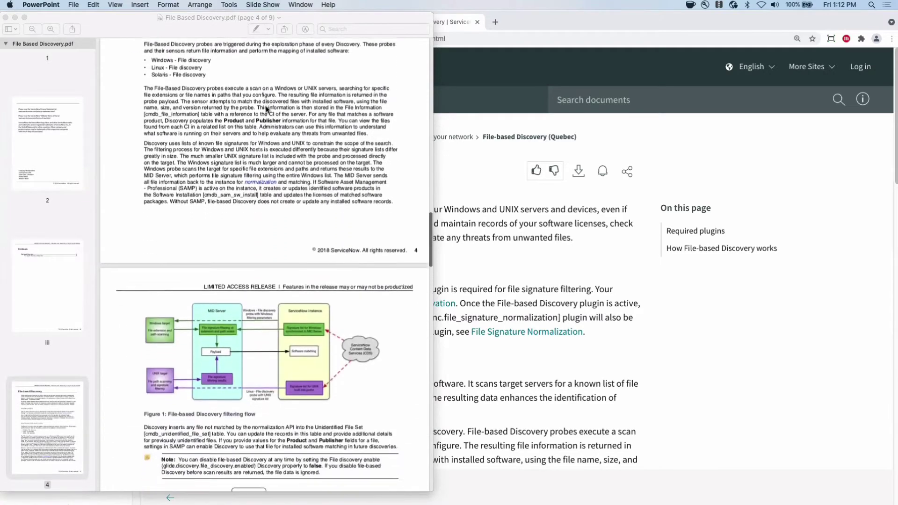
scroll(256, 257, down, 20)
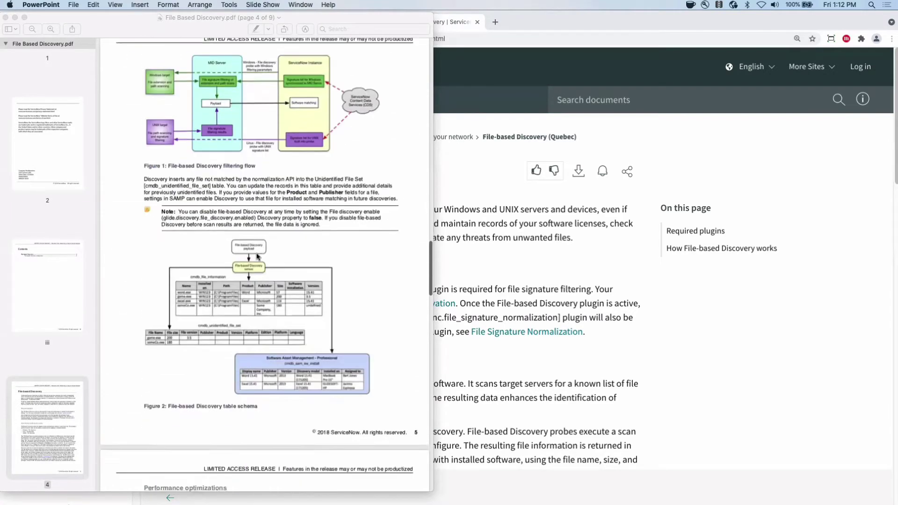
scroll(256, 256, down, 11)
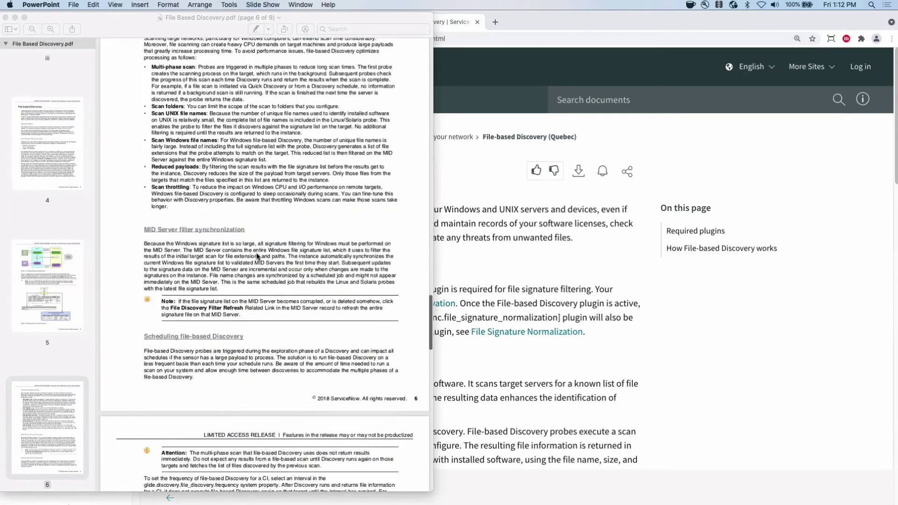
scroll(256, 256, down, 8)
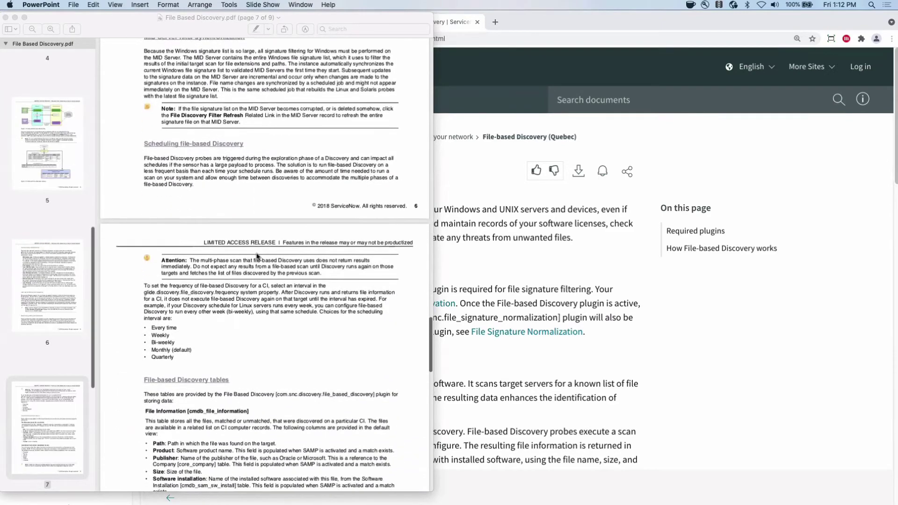
scroll(256, 256, down, 9)
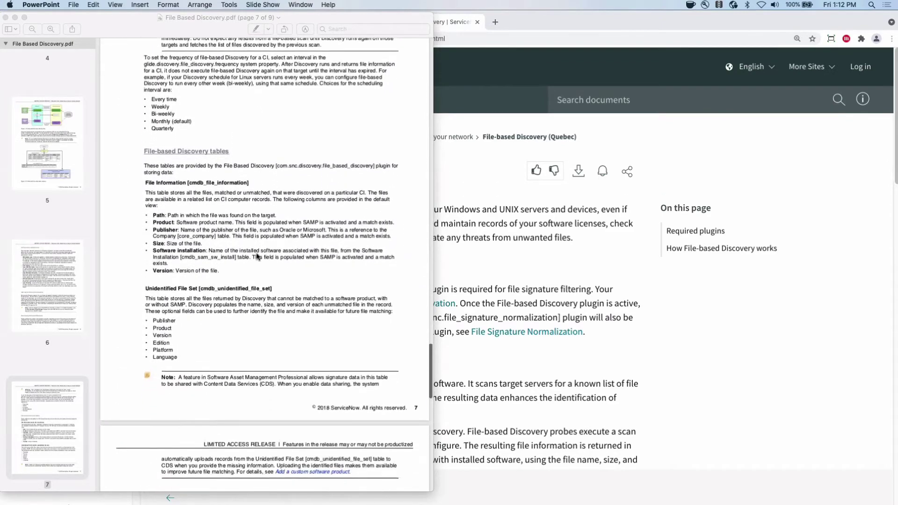
Switch back to Chrome and start lesson 1.1.3 File-based Discovery in the Discovery Extras course
click(557, 272)
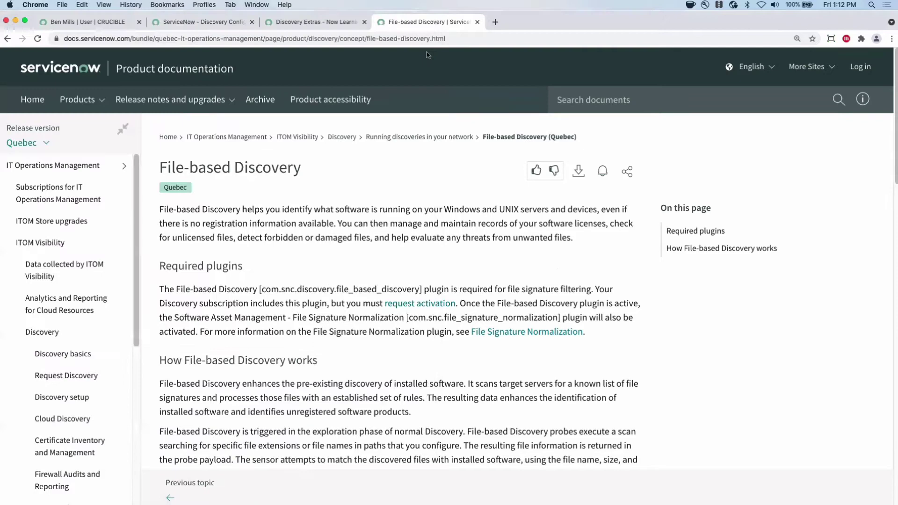
click(332, 23)
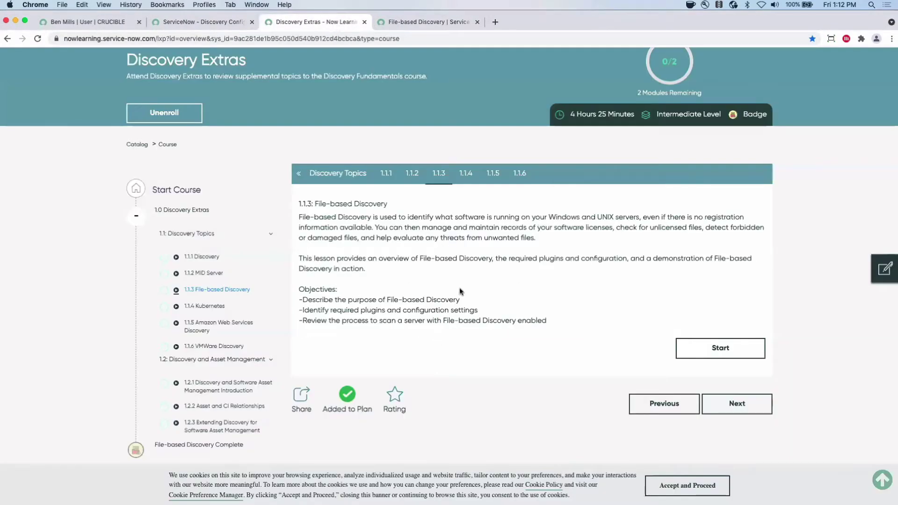
click(720, 348)
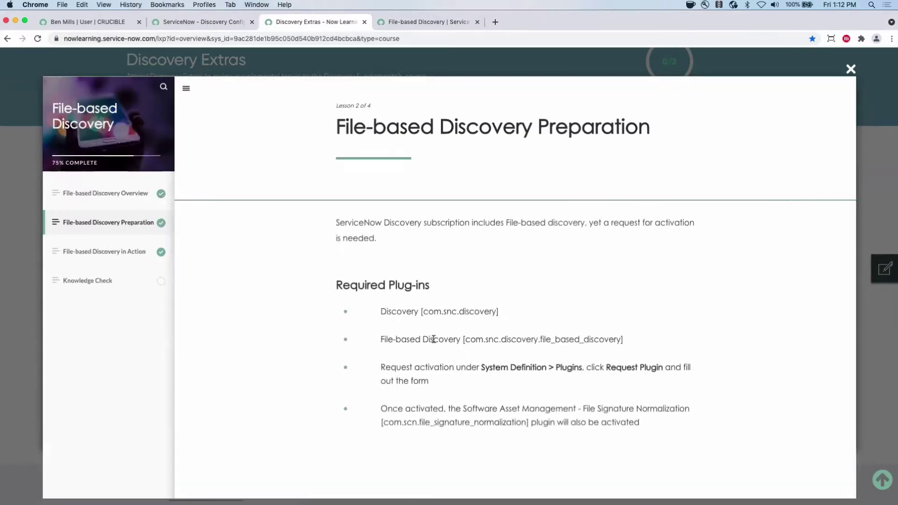
Review the required plug-ins listed in the File-based Discovery Preparation lesson
right_click(433, 339)
click(395, 445)
scroll(347, 318, down, 1)
scroll(347, 318, down, 4)
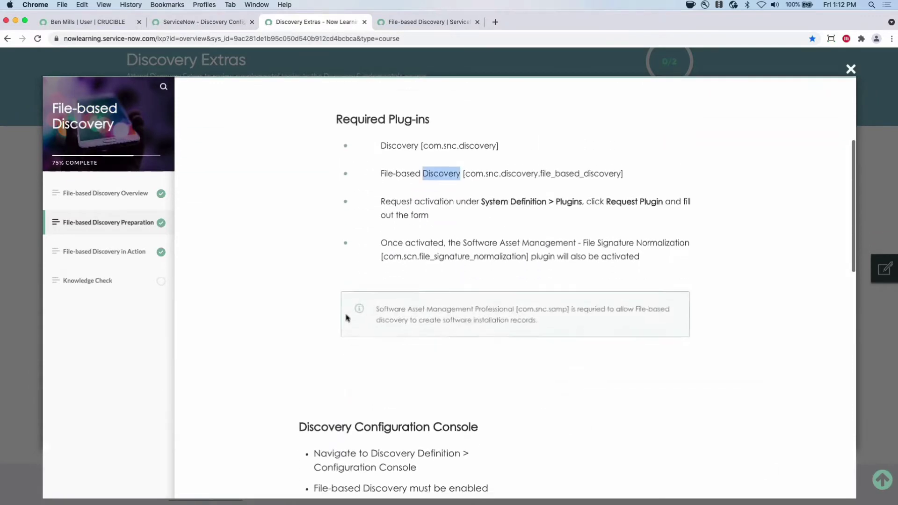
scroll(347, 318, up, 2)
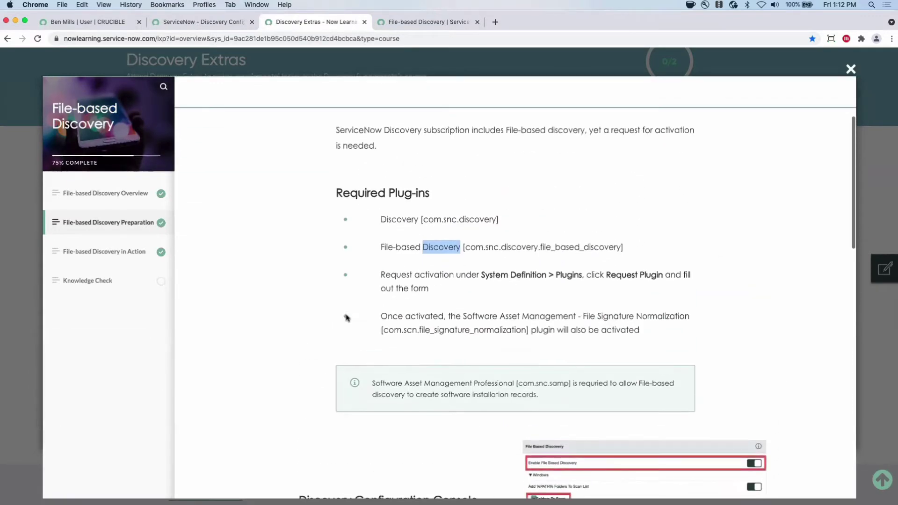
click(436, 245)
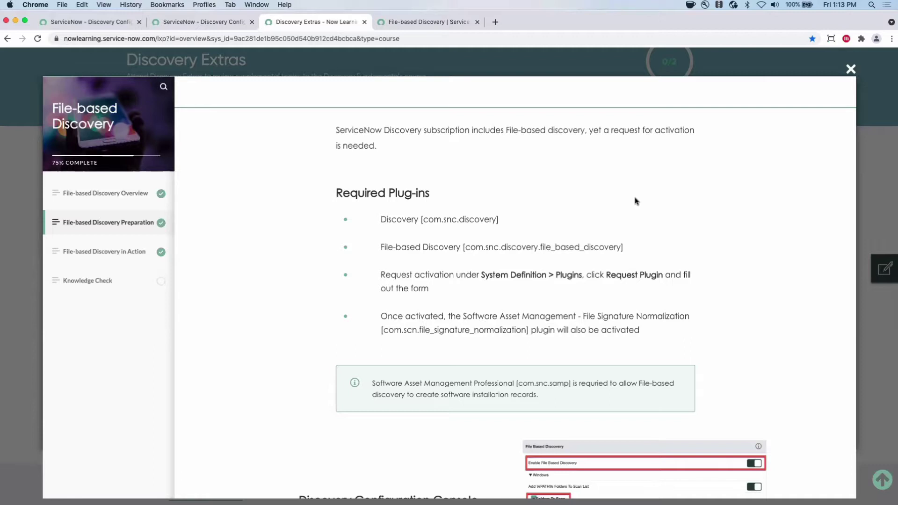
Switch to the Discovery Configuration Console and enable File Based Discovery
click(96, 23)
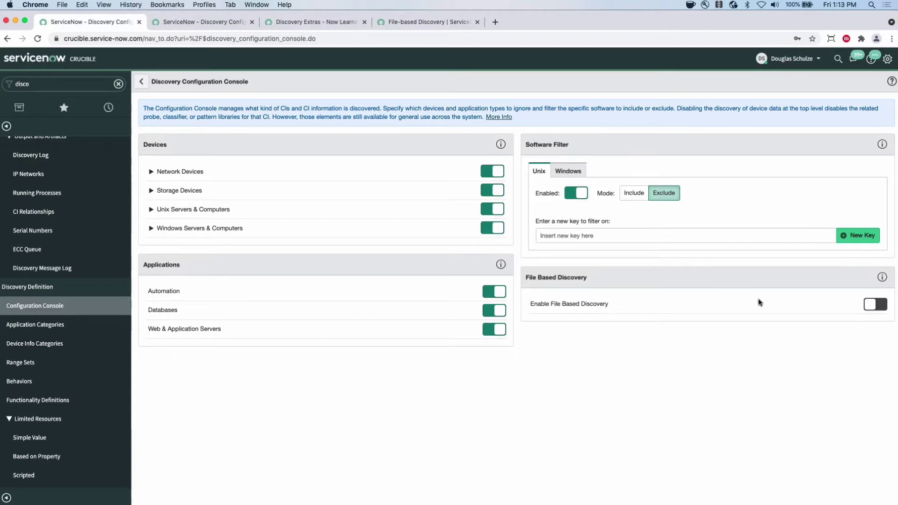
click(881, 307)
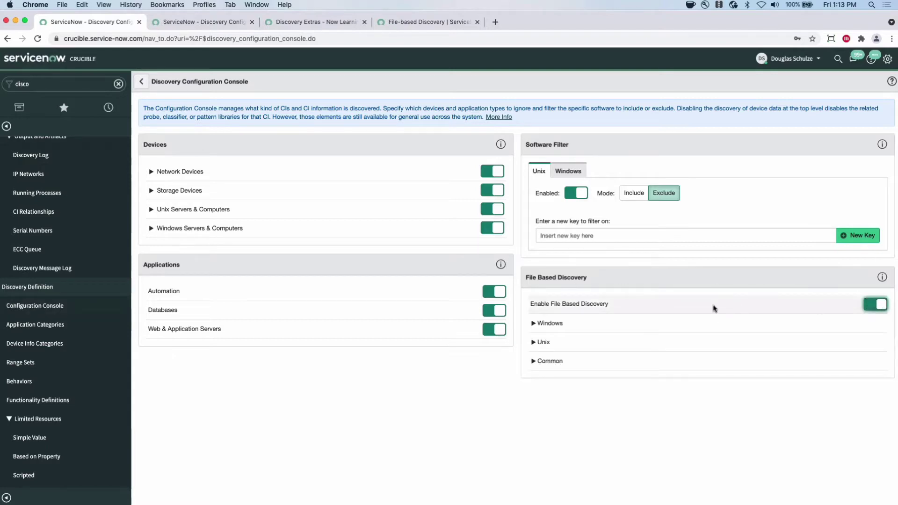
Expand the Windows settings of File Based Discovery and check their folders to scan
click(534, 325)
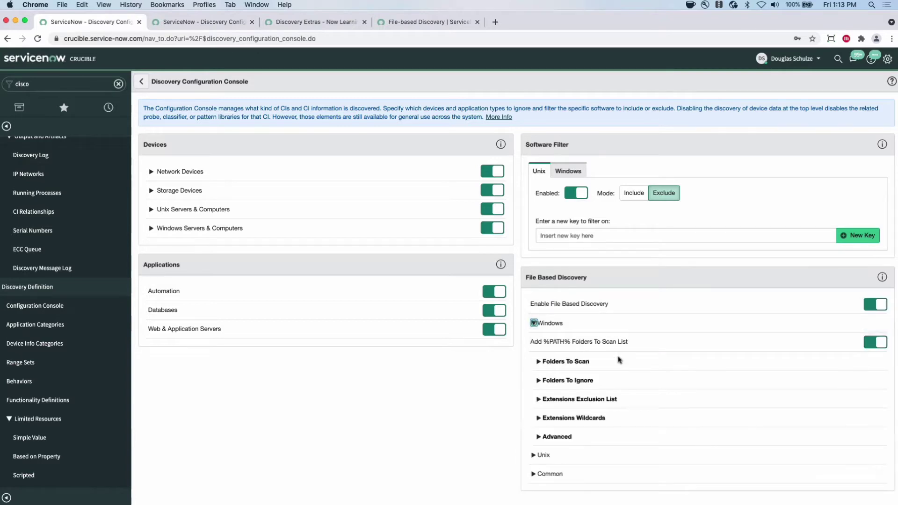
click(539, 362)
click(540, 363)
Expand the Unix settings, collapse the Windows ones, and examine the Unix folders to scan
click(533, 454)
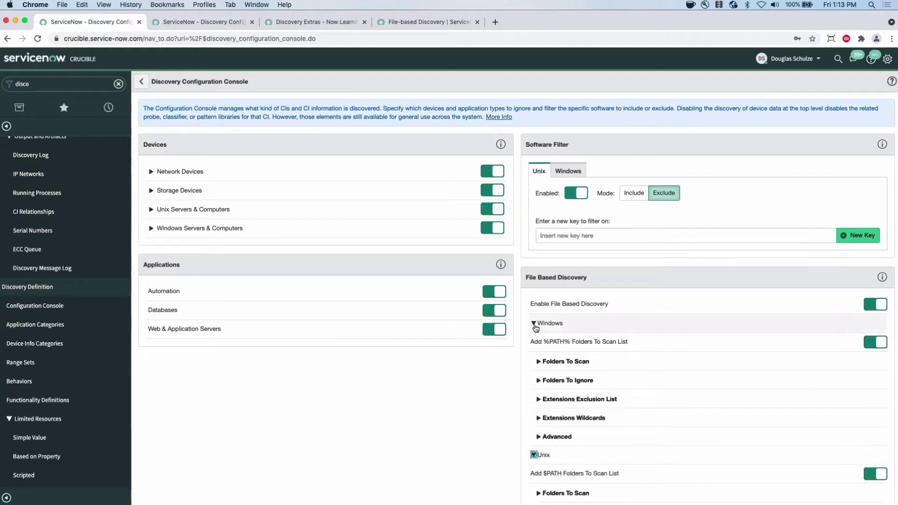
click(534, 325)
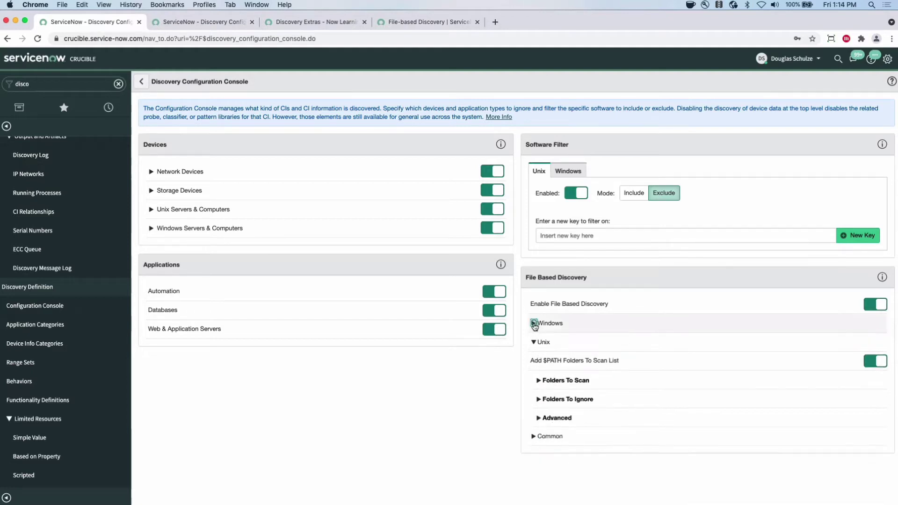
click(539, 382)
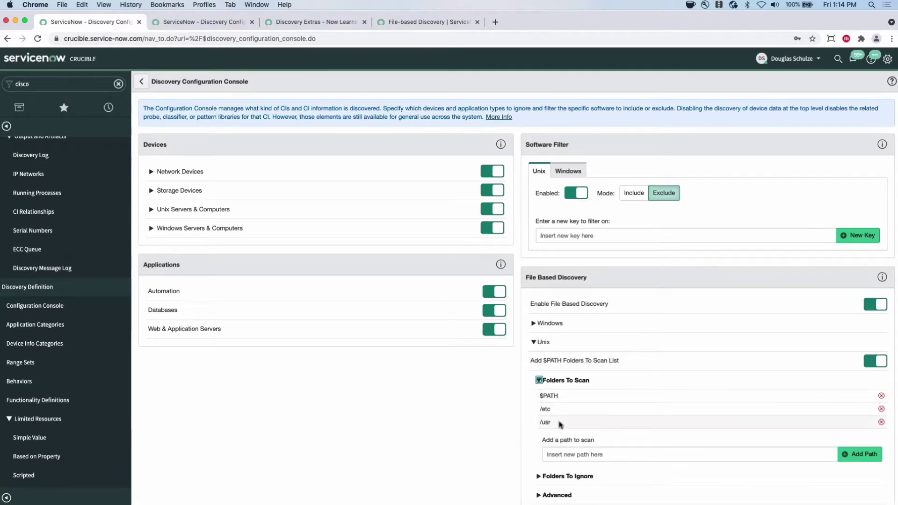
scroll(578, 411, down, 1)
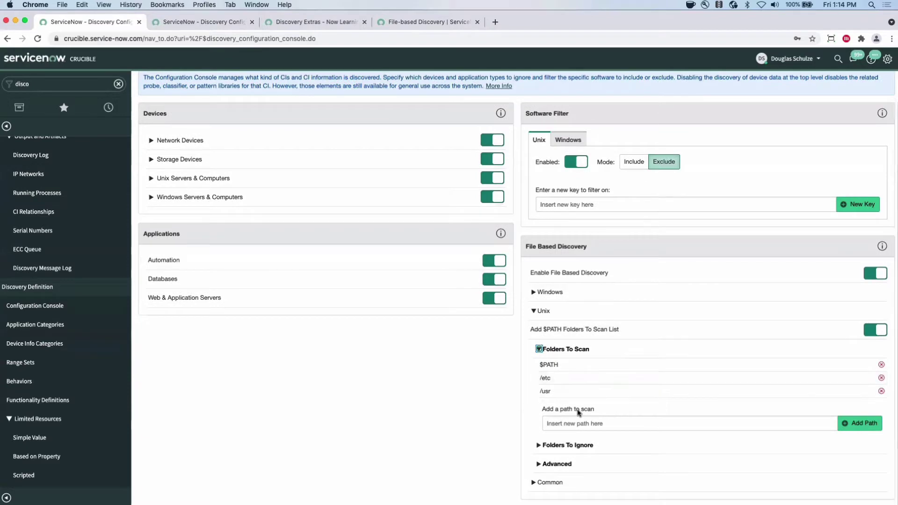
Set the File Based Discovery frequency to Everytime in the Common settings
click(533, 485)
scroll(642, 380, down, 1)
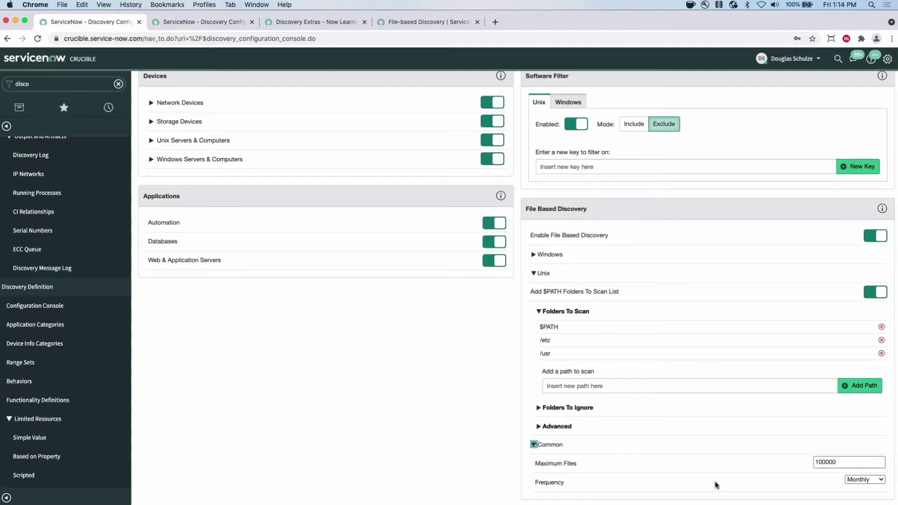
mouse_move(864, 482)
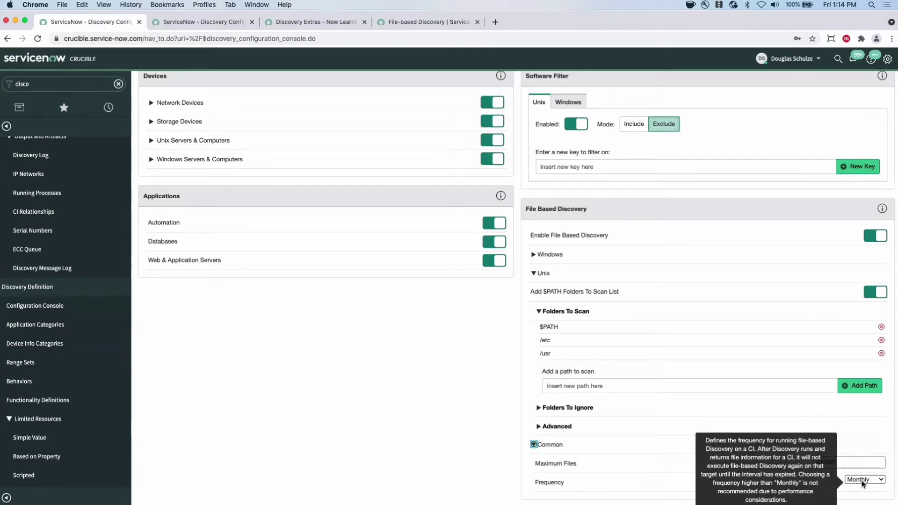
click(863, 480)
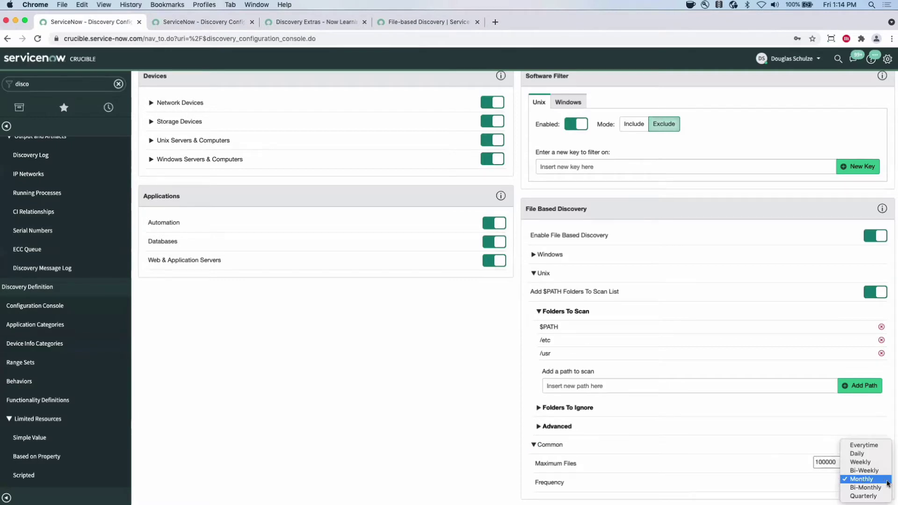
click(876, 447)
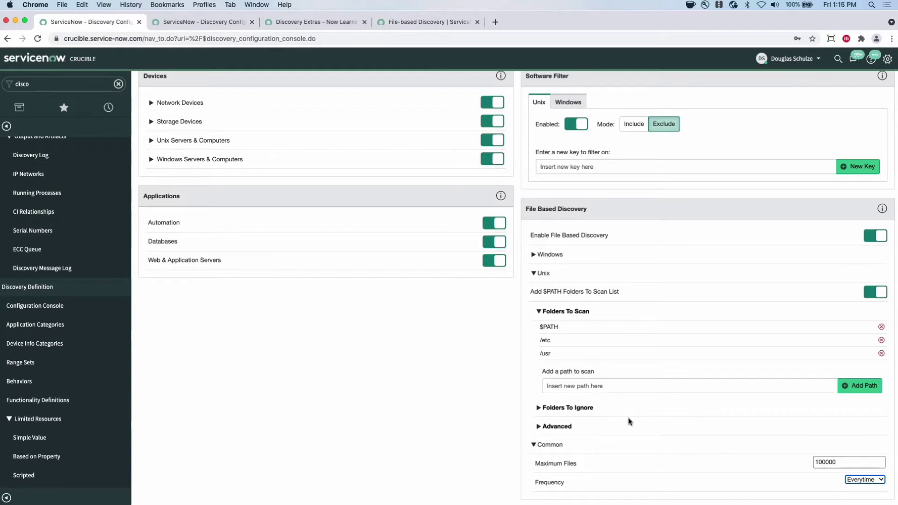
mouse_move(863, 483)
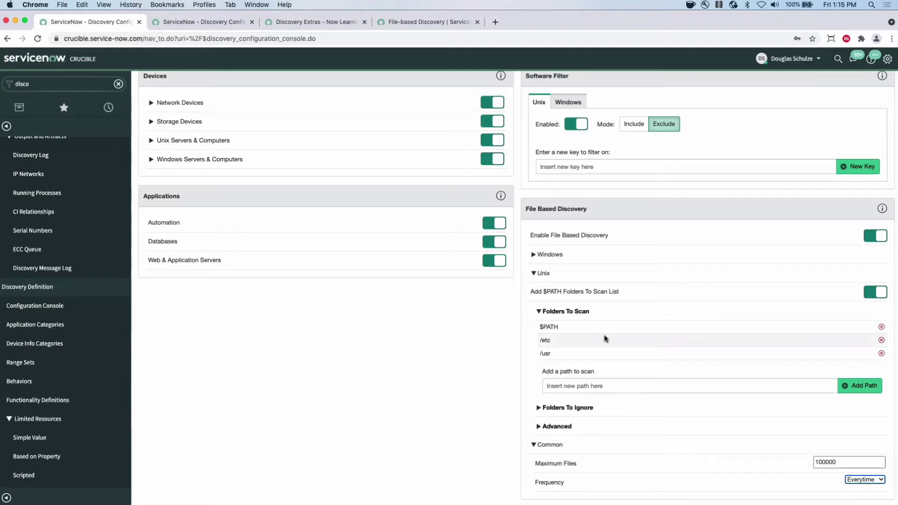
Reopen the Windows settings of File Based Discovery and show the list of Windows folders to scan
click(534, 254)
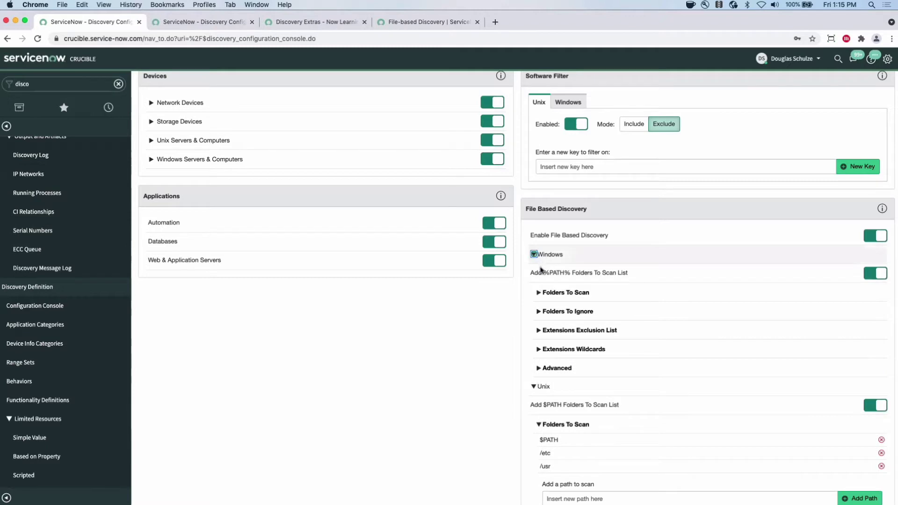
click(538, 293)
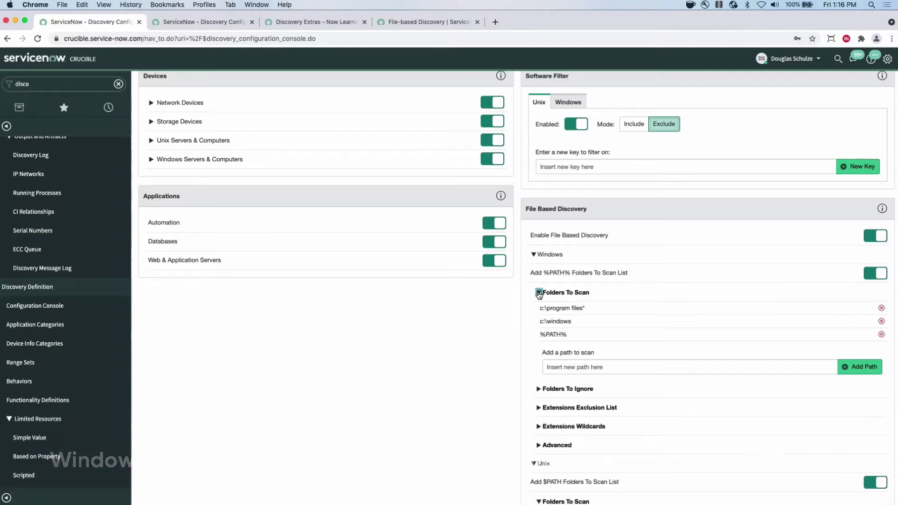
Collapse the Windows folders to scan, check the remaining File Based Discovery settings, and open the list of Discovery probes
click(539, 292)
scroll(634, 389, down, 5)
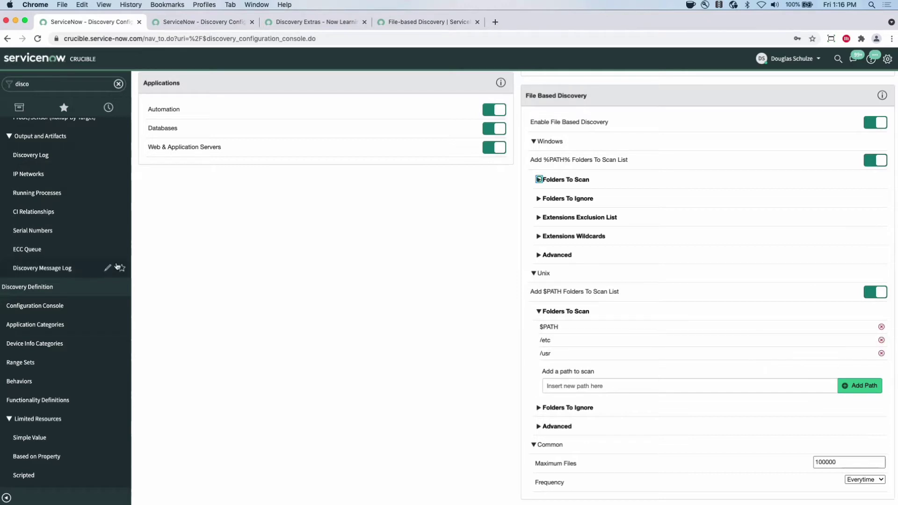
double_click(44, 84)
scroll(36, 295, down, 5)
click(28, 296)
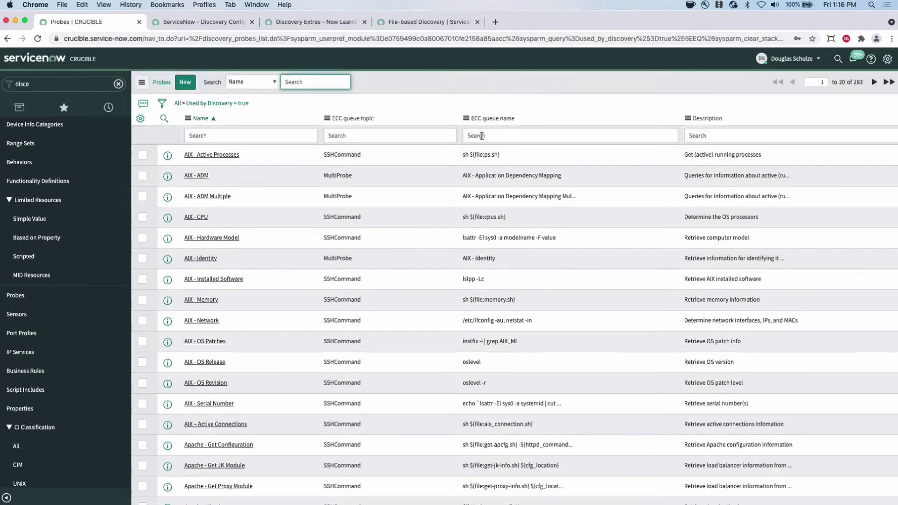
Filter the probes by ECC queue name "sh" and name "*file", and open the Unix - File Discovery probe
click(481, 136)
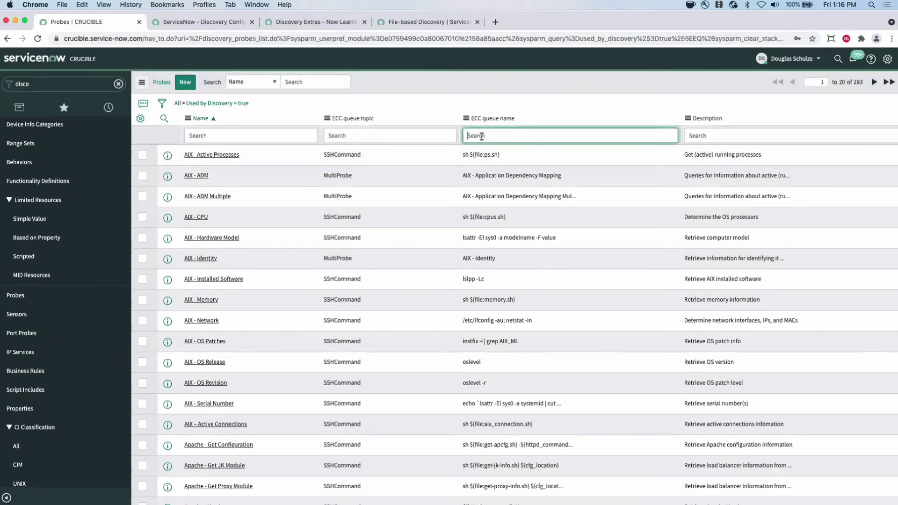
text(sh)
key(Return)
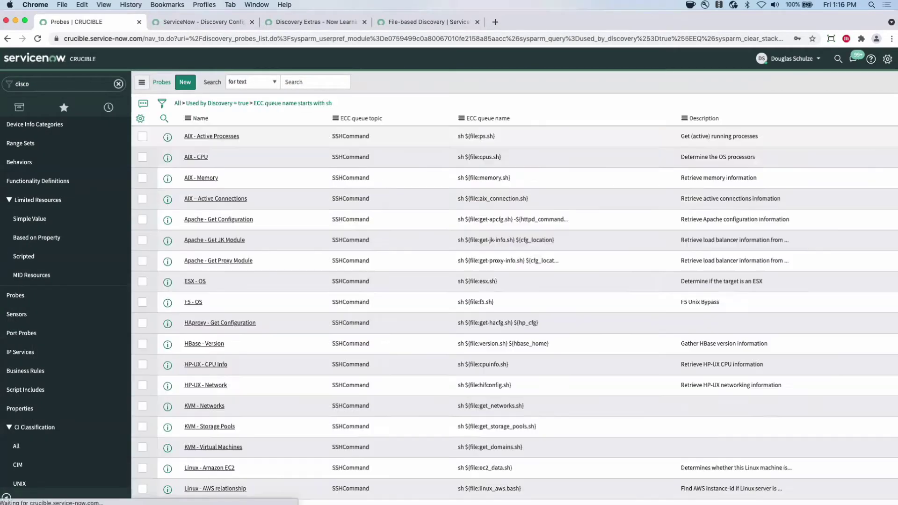
click(213, 136)
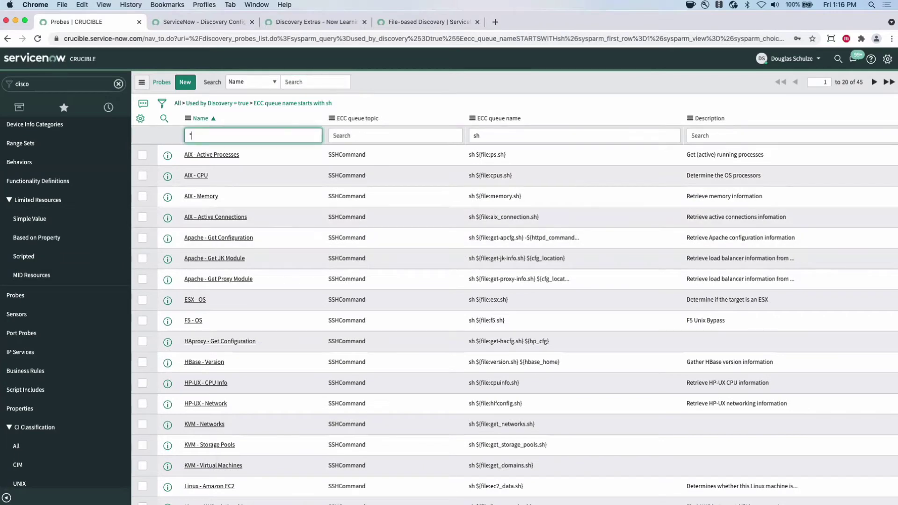
text(*file)
key(Return)
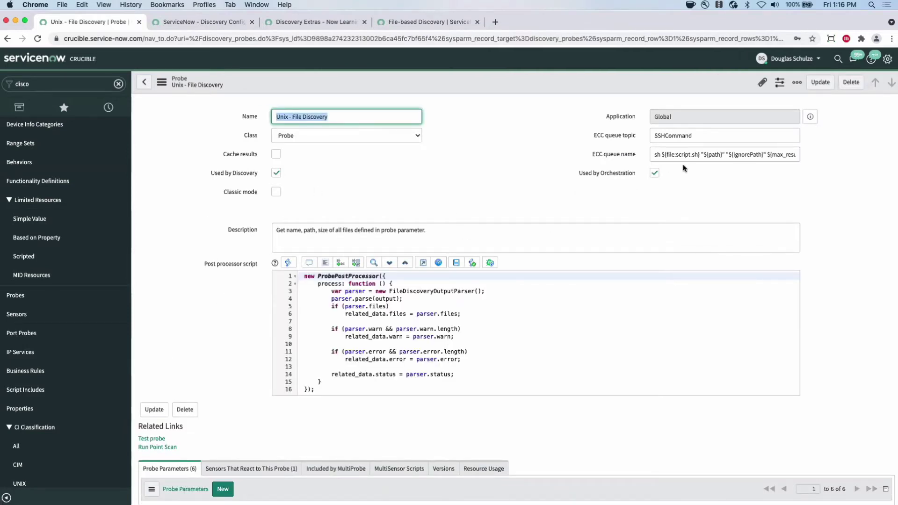
Examine the full ECC queue name command of the Unix - File Discovery probe and its list of probe parameters
click(672, 154)
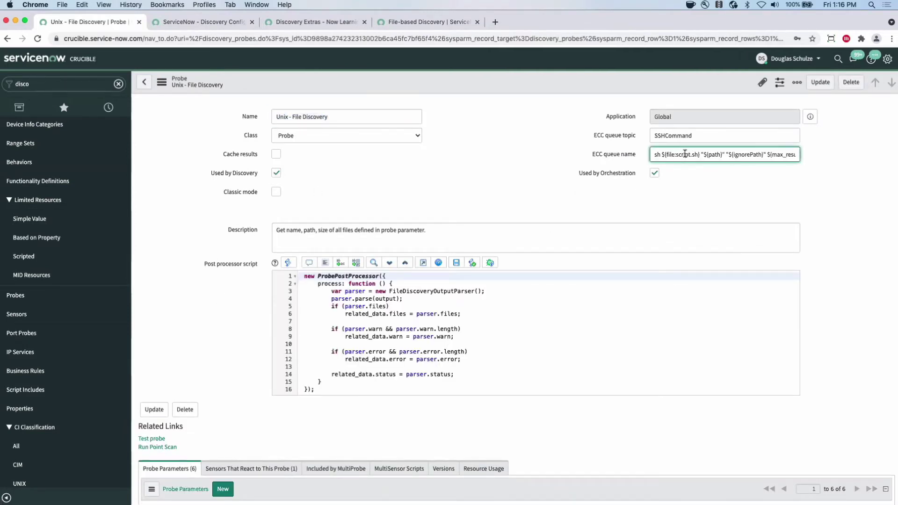
scroll(685, 154, right, 3)
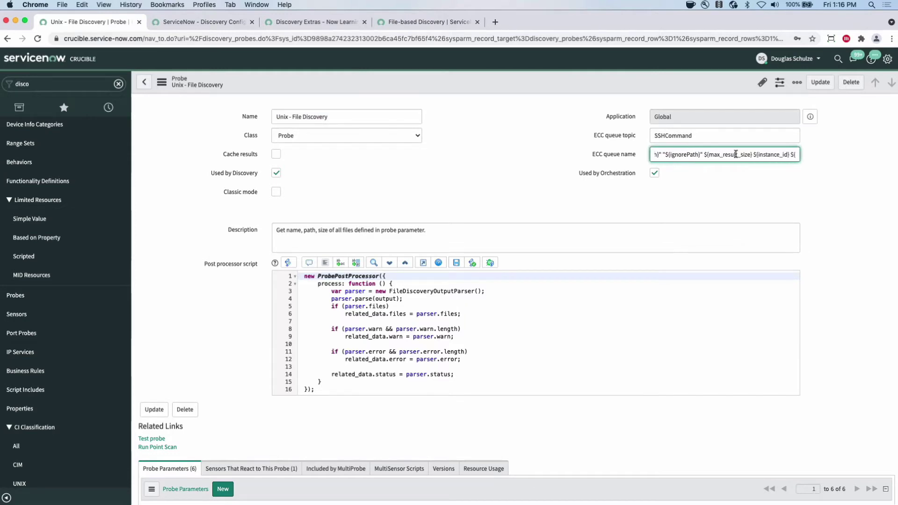
scroll(736, 154, right, 3)
scroll(736, 155, left, 5)
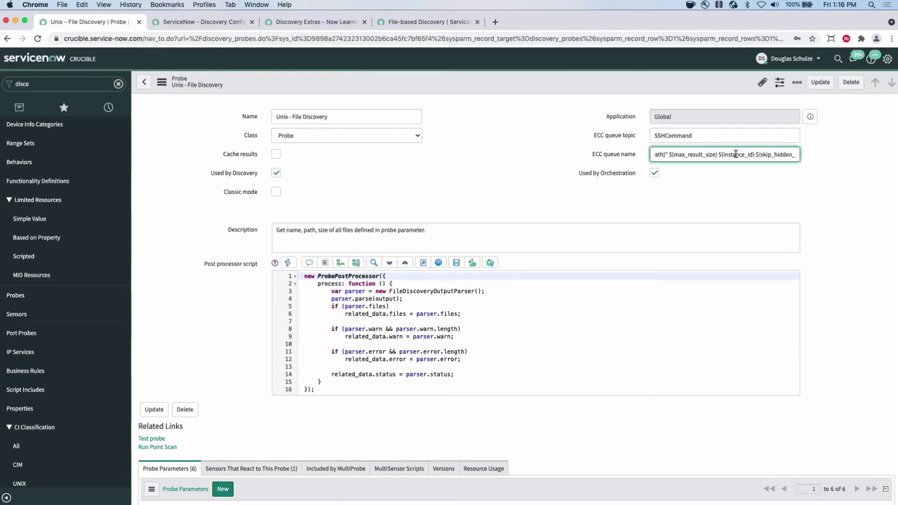
scroll(500, 135, down, 1)
scroll(501, 135, down, 5)
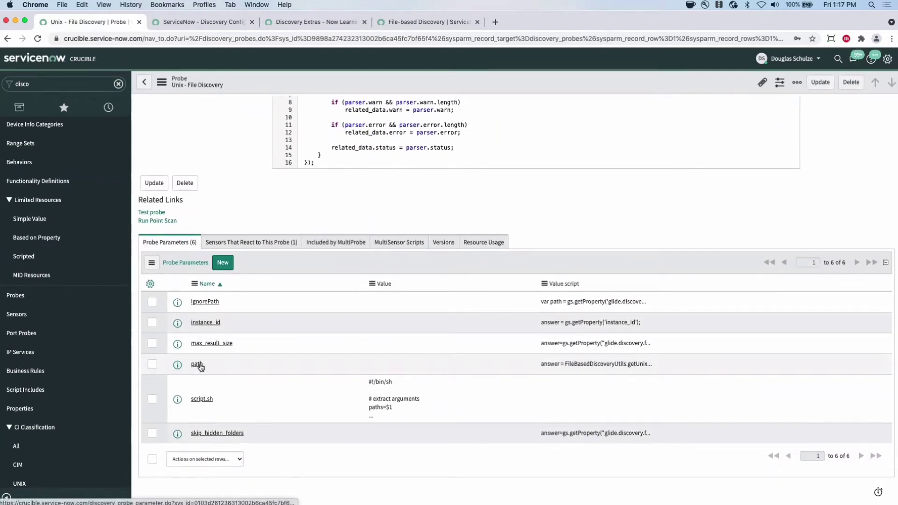
Open the script.sh probe parameter and examine the file whitelist in its shell script
click(199, 403)
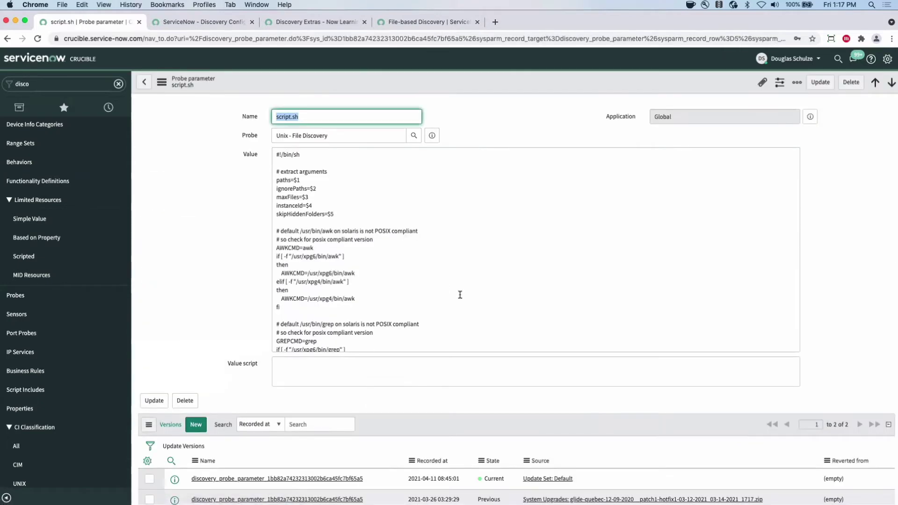
scroll(460, 295, down, 15)
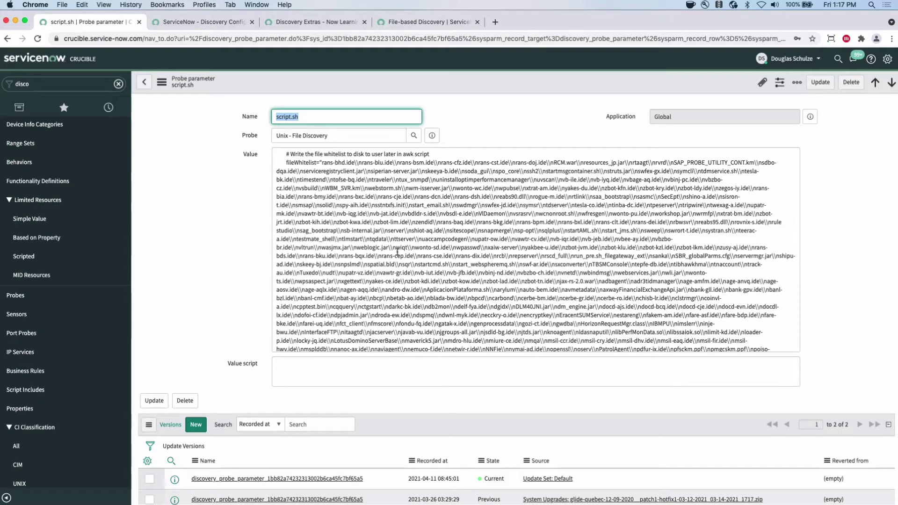
scroll(423, 210, down, 2)
scroll(424, 210, down, 10)
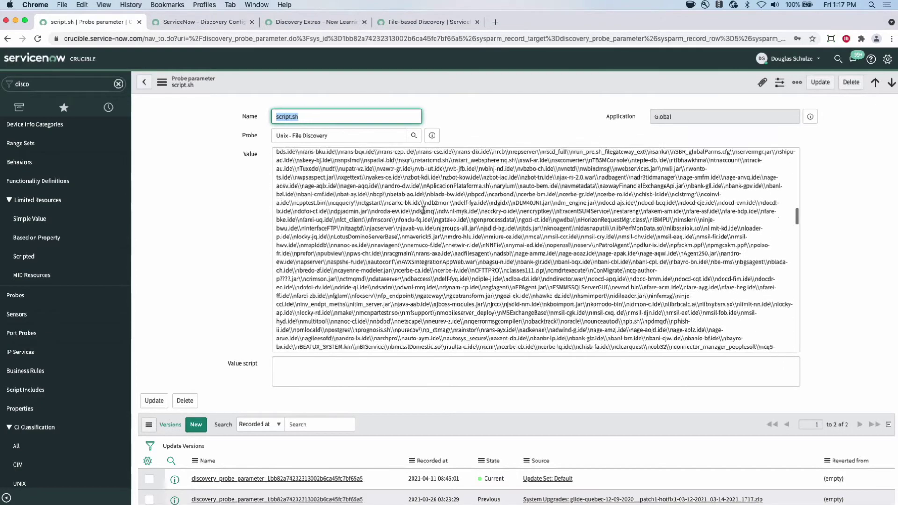
scroll(423, 210, down, 10)
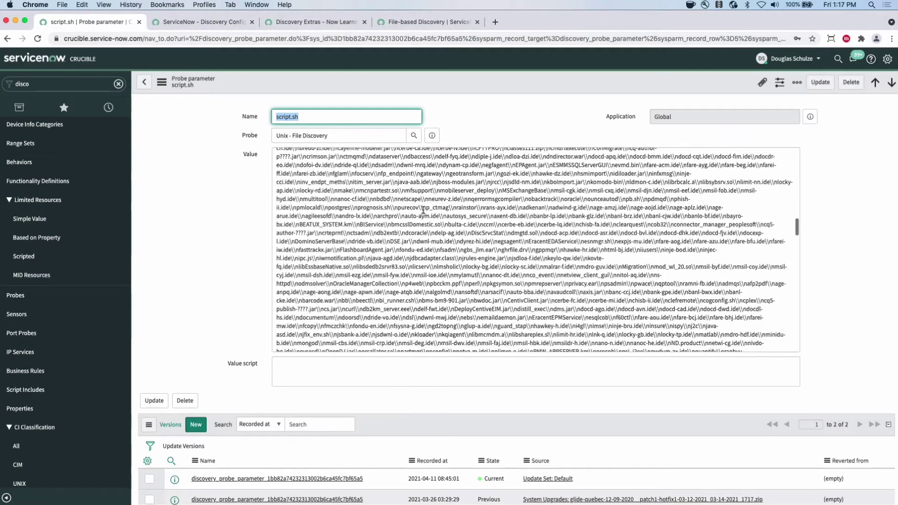
scroll(424, 210, down, 8)
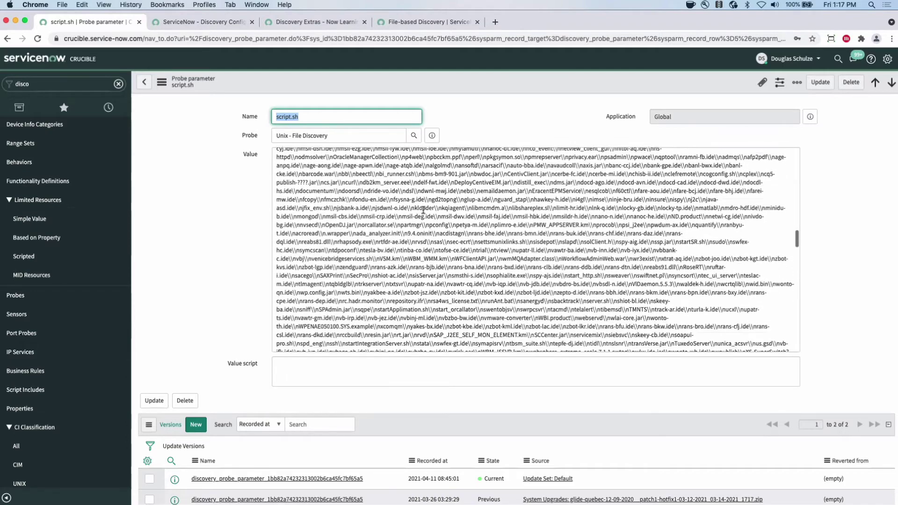
scroll(423, 210, down, 8)
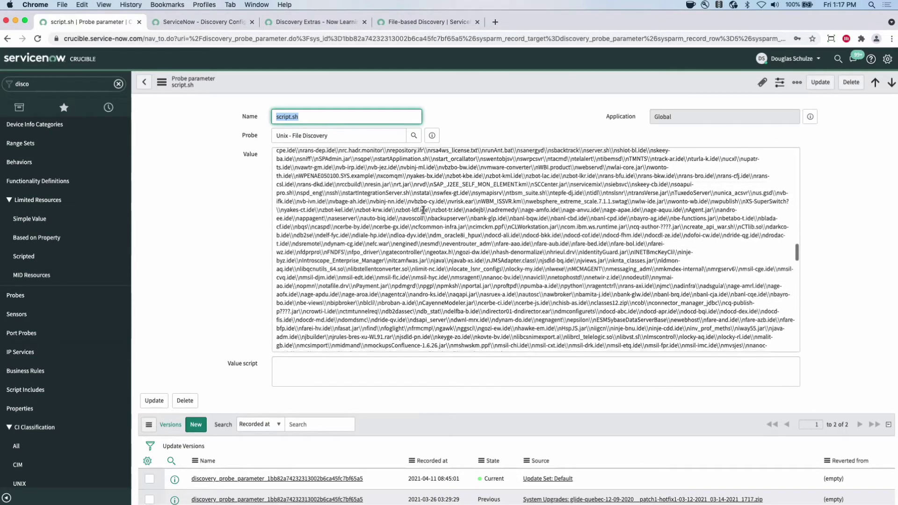
scroll(423, 210, down, 10)
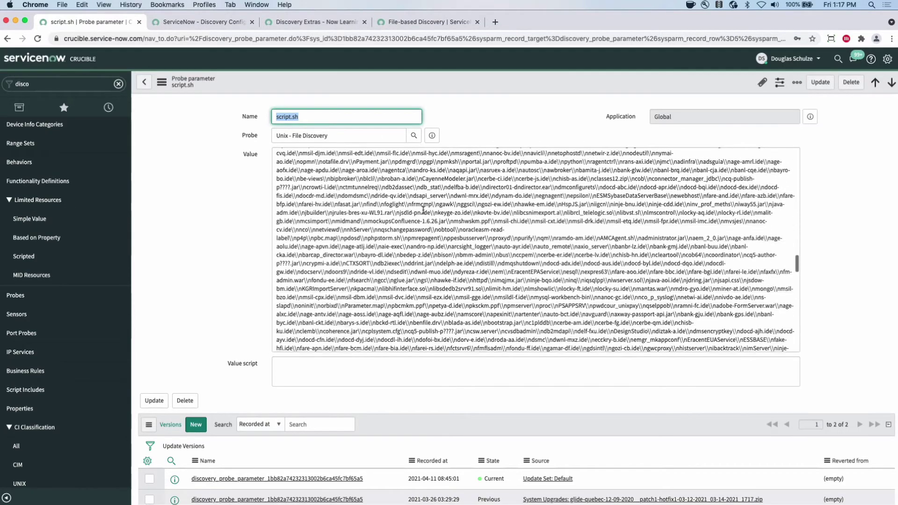
scroll(424, 210, up, 4)
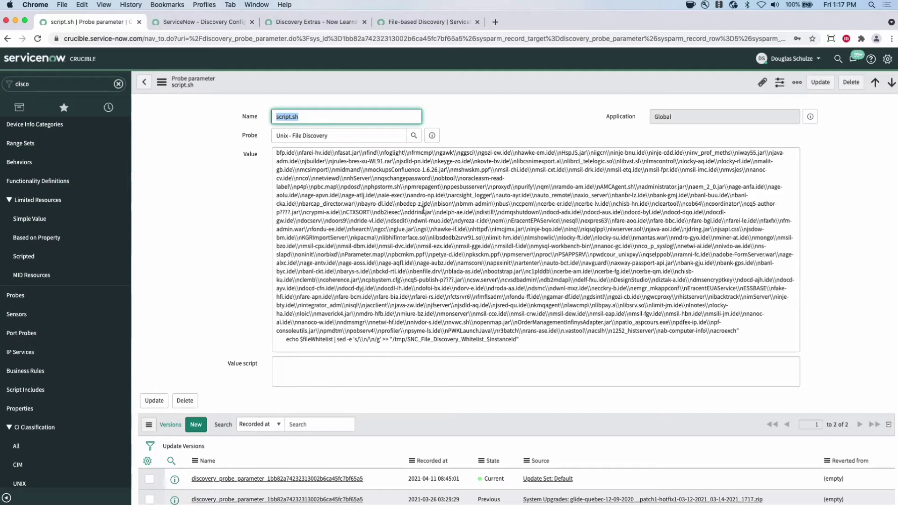
scroll(416, 247, up, 1)
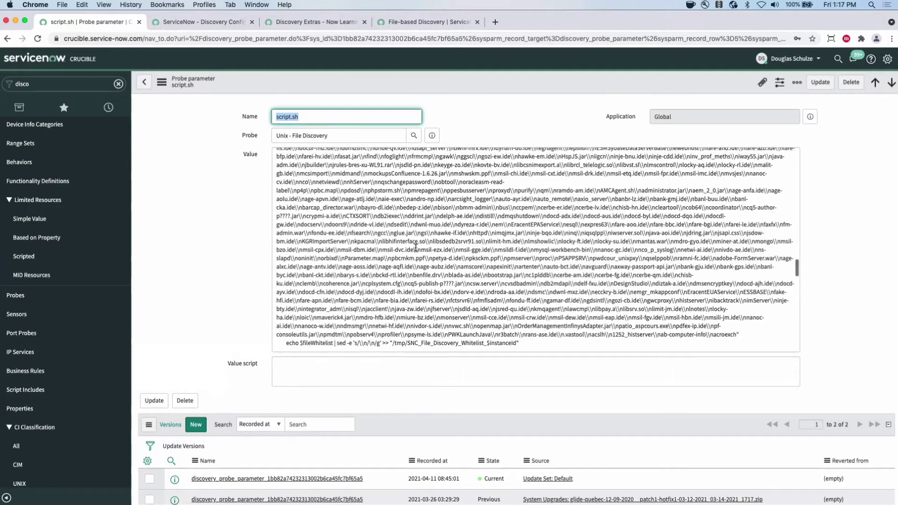
scroll(415, 247, up, 7)
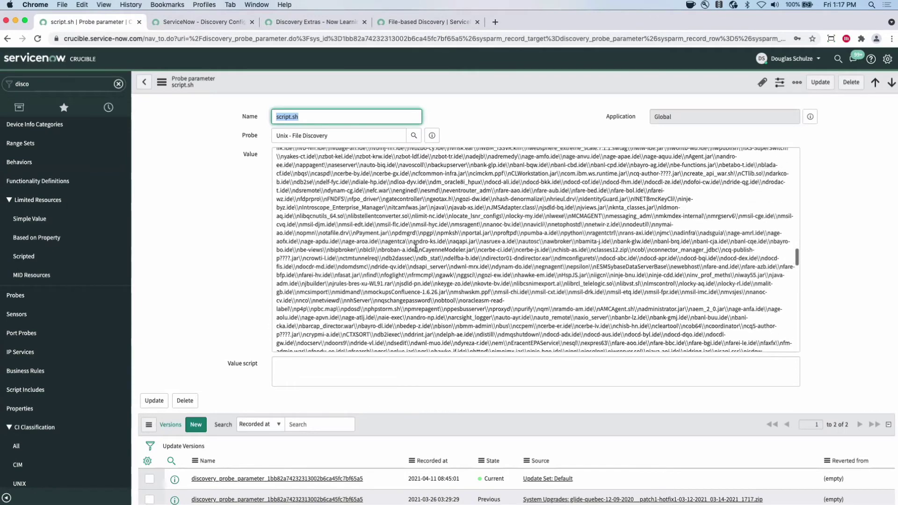
scroll(415, 247, up, 2)
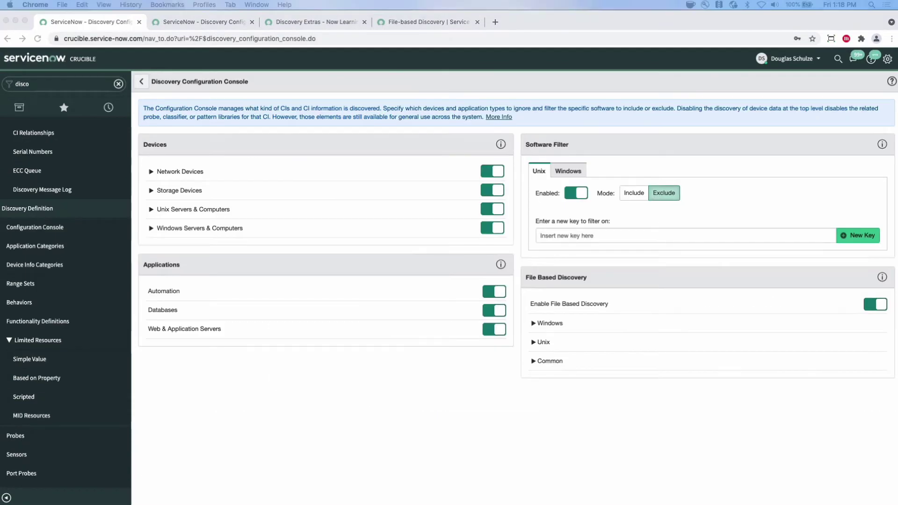
Bring the Outlook draft into view to read the /usr/local/bin/ directory listing, and move it back out of the way
drag(643, 3, 725, 8)
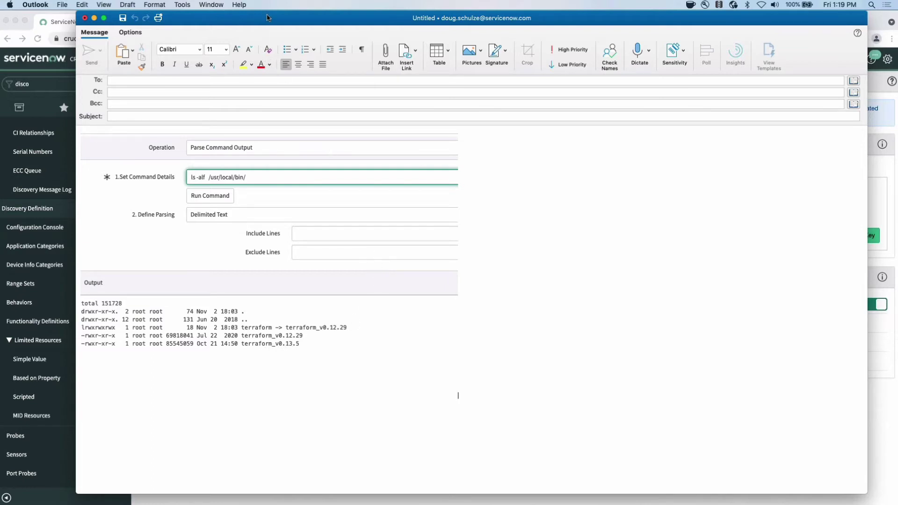
drag(266, 19, 897, 64)
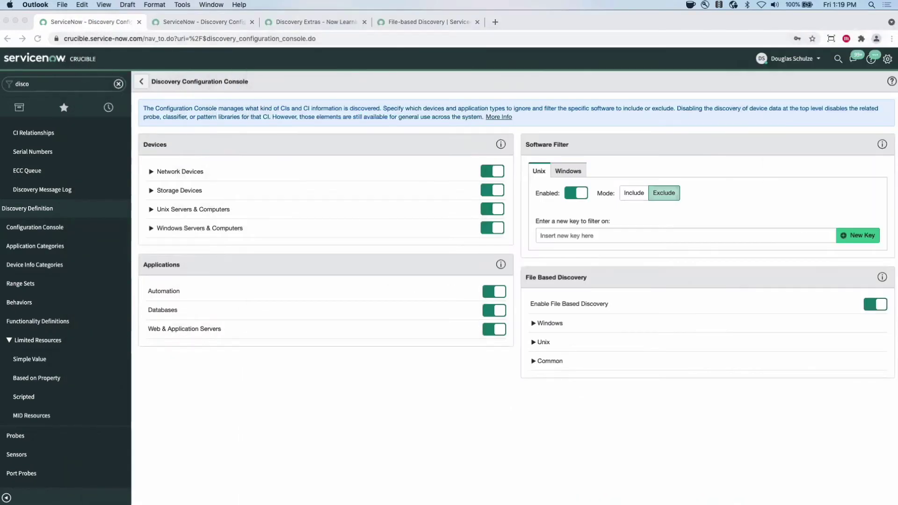
Find the Software Asset administration modules matching "custom f" and open the Custom File Names list
click(64, 109)
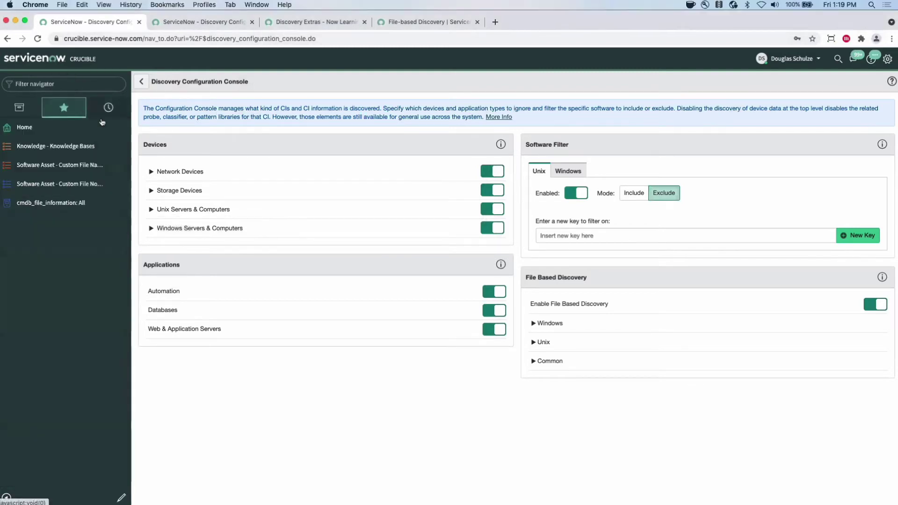
click(50, 186)
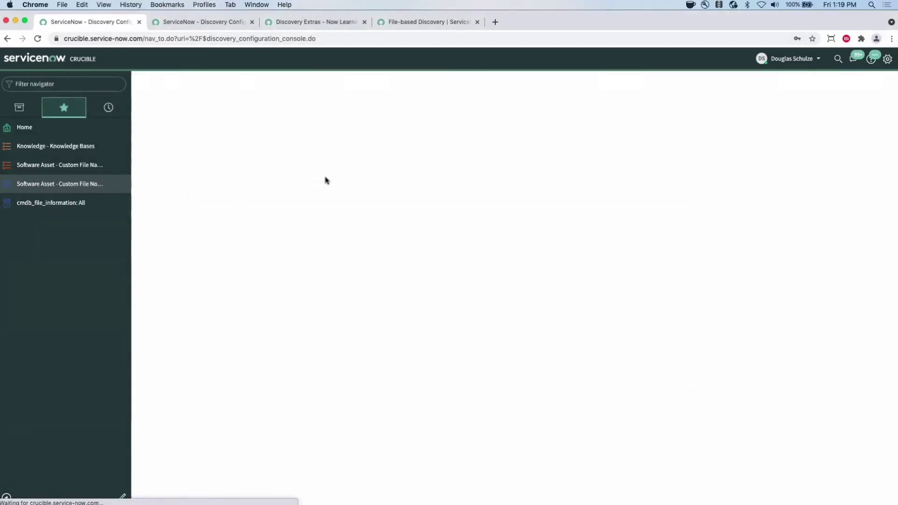
click(64, 84)
text(custo)
text(m)
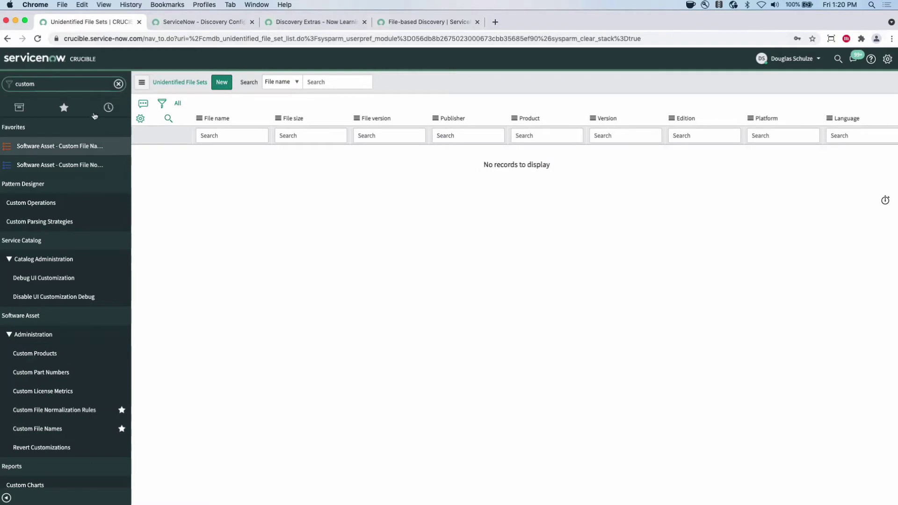
text( f)
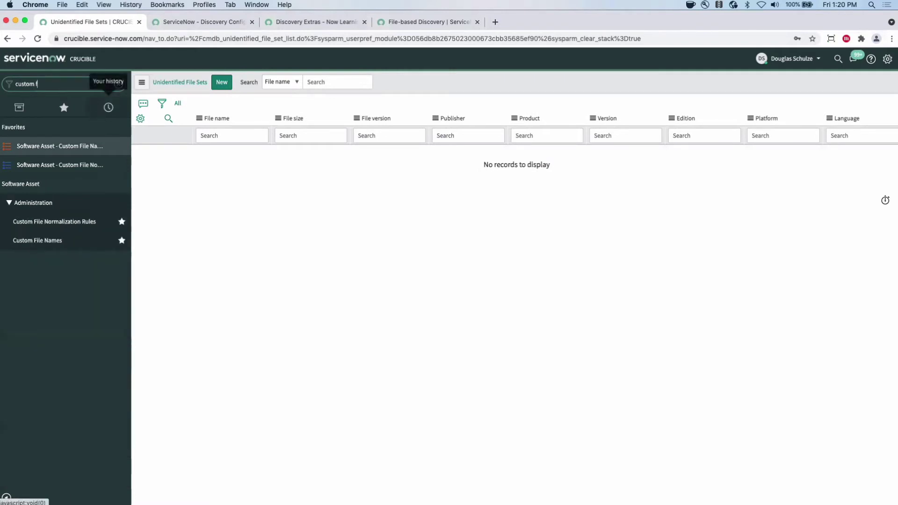
click(41, 240)
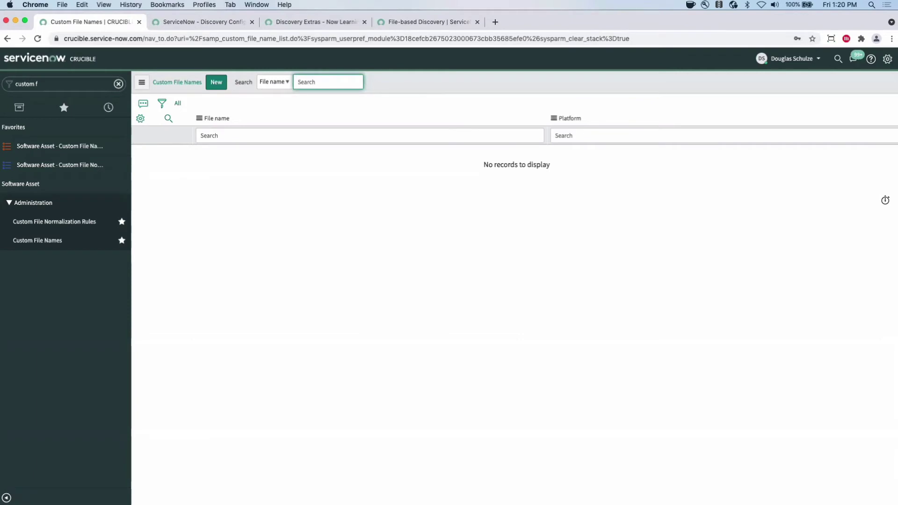
Check the Terraform file name in the Outlook draft and submit a custom file name record terraform_v0.13.5 for the Unix platform
drag(897, 21, 561, 25)
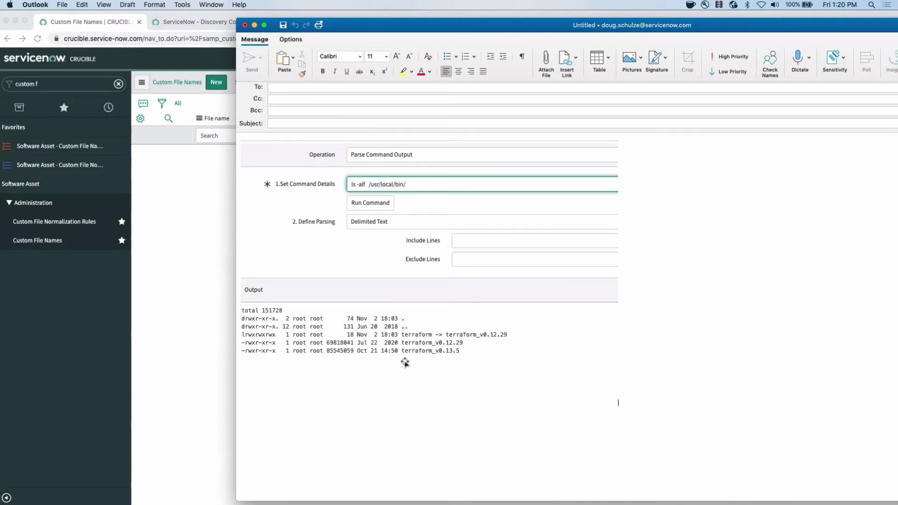
key(super+Tab)
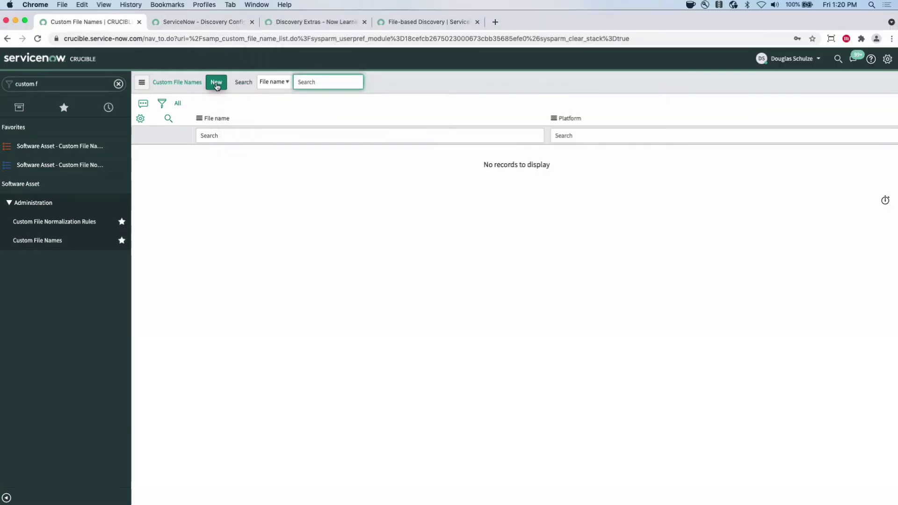
click(216, 86)
click(301, 118)
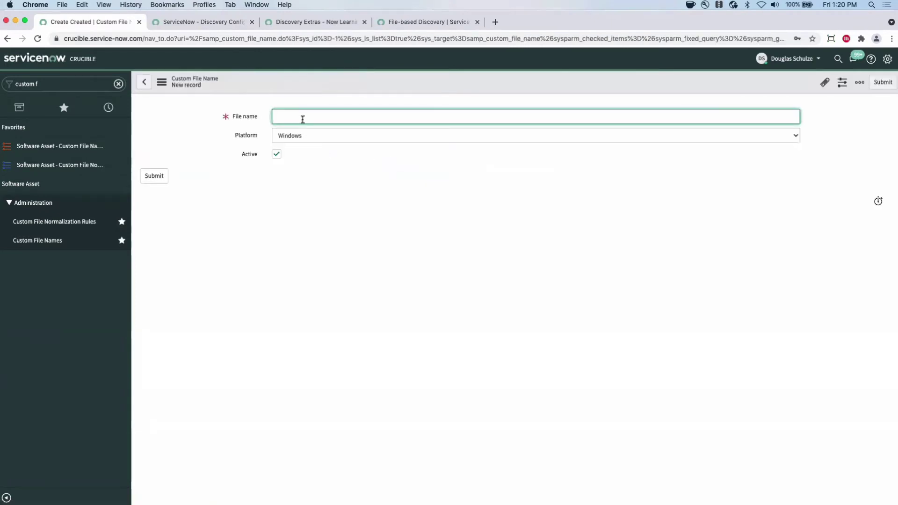
text(terraform_v0.13.5)
click(281, 136)
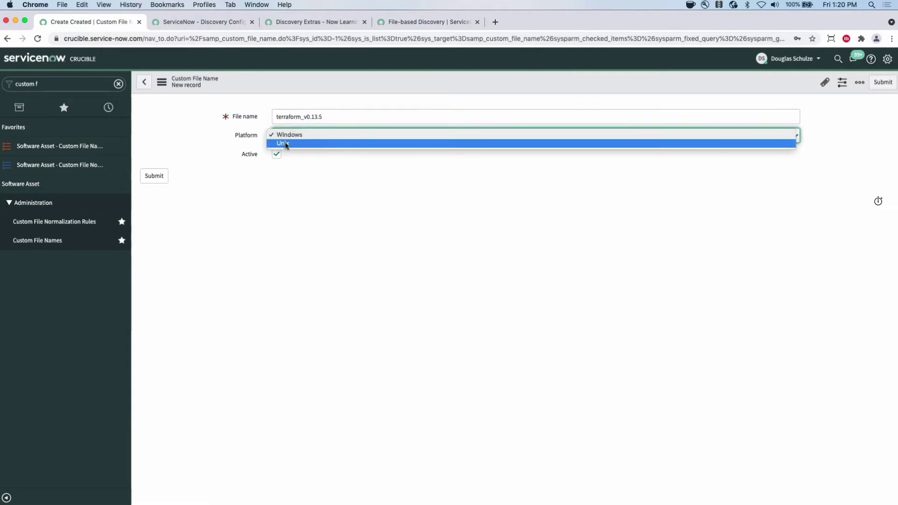
click(283, 143)
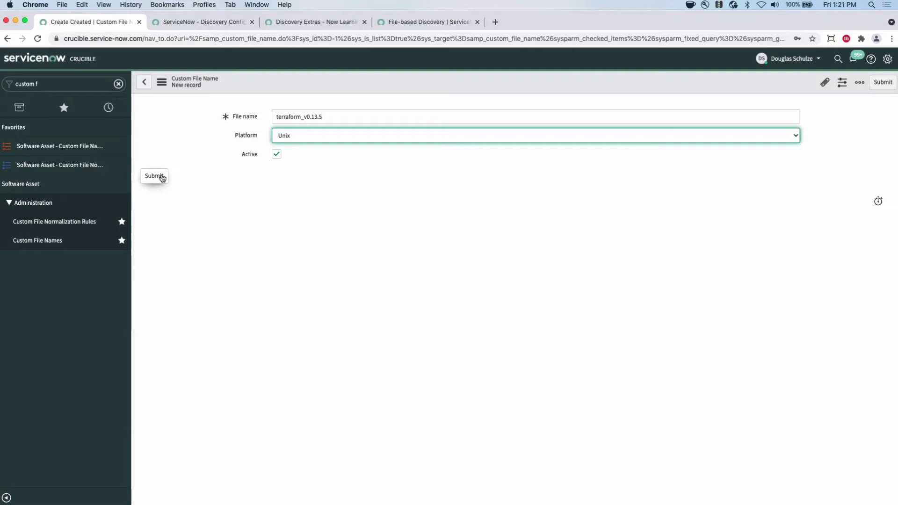
click(161, 177)
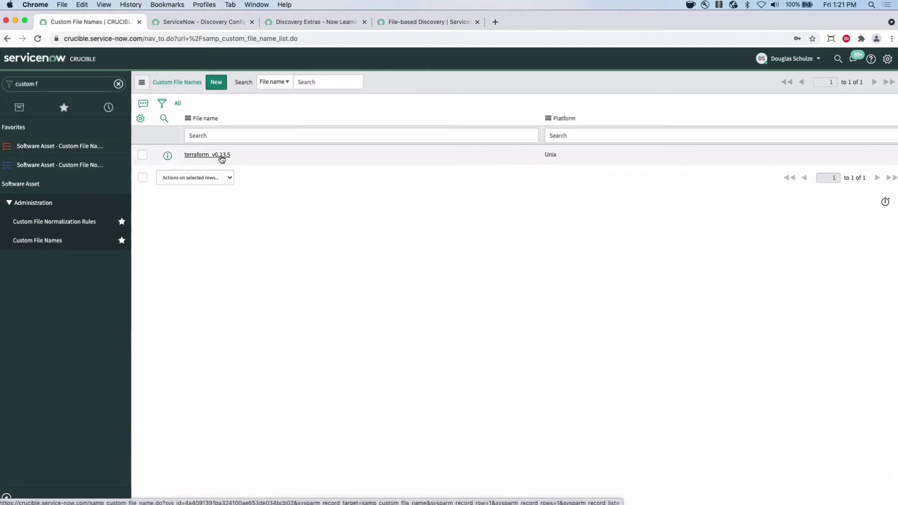
Select the terraform_v0.13.5 record and check which row actions are available for it
click(142, 155)
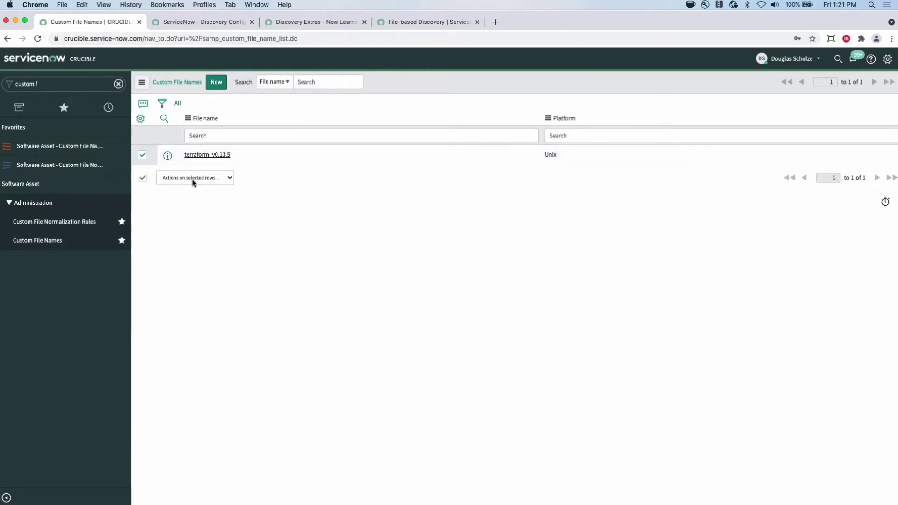
click(192, 178)
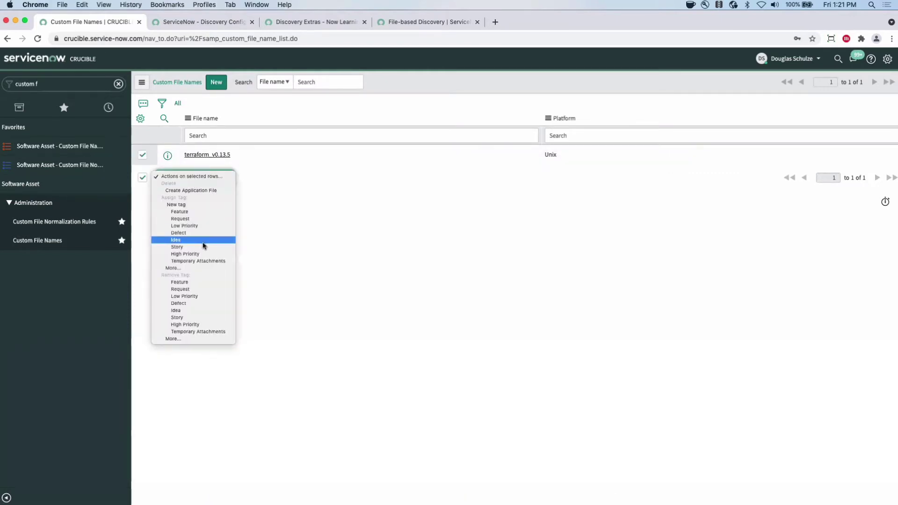
click(349, 208)
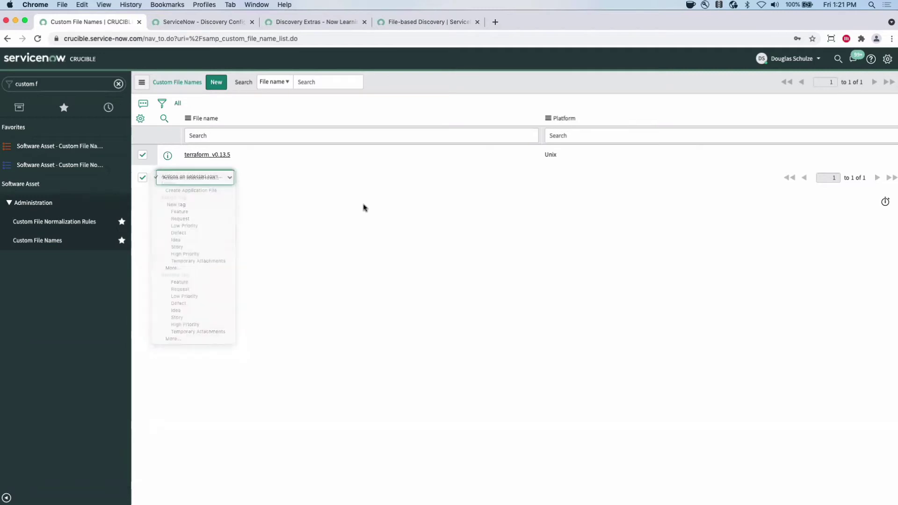
Open the terraform_v0.13.5 record, switch its Active option off and on again, and return to the list without updating
click(208, 156)
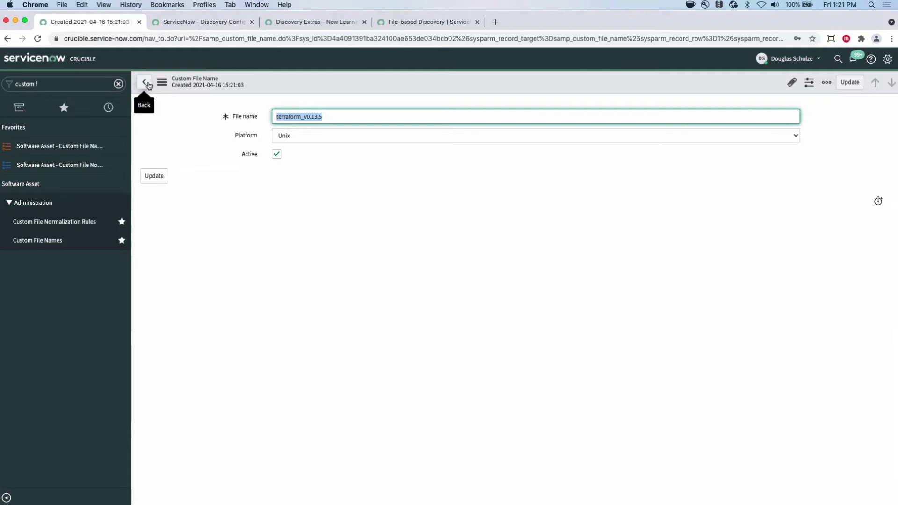
click(276, 154)
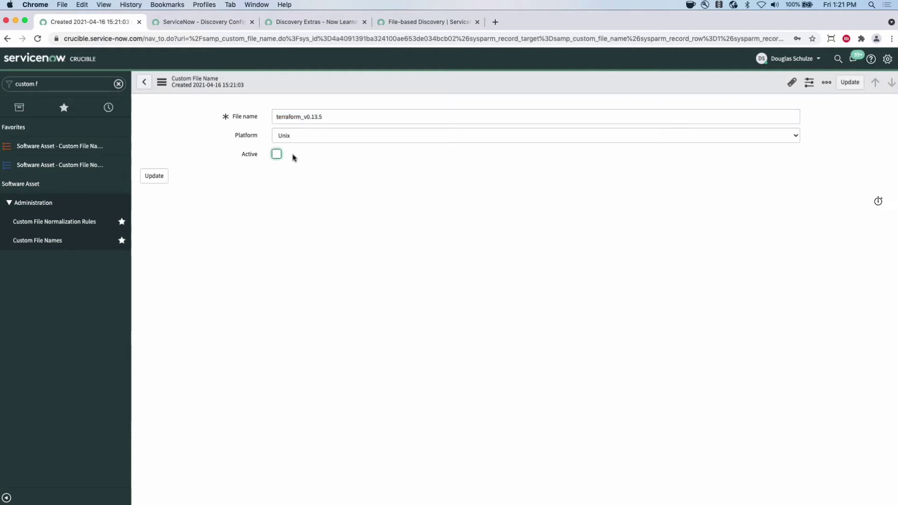
click(276, 154)
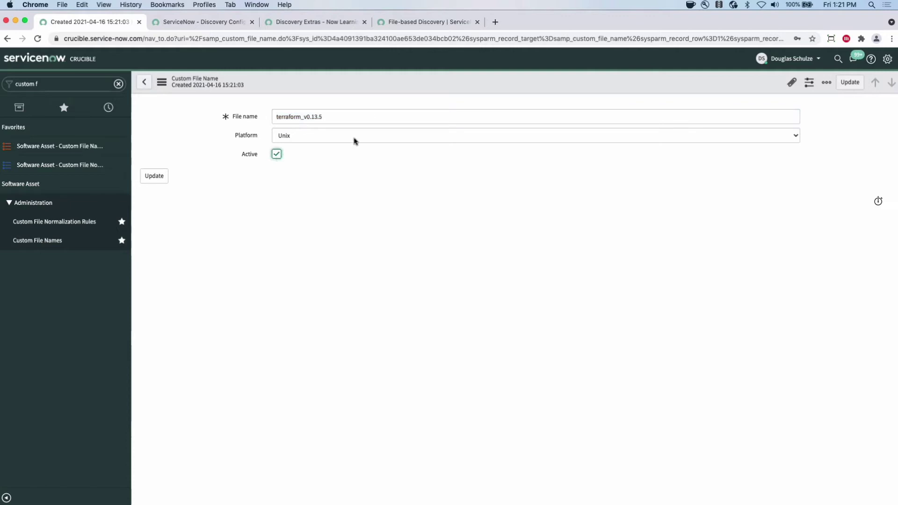
click(145, 83)
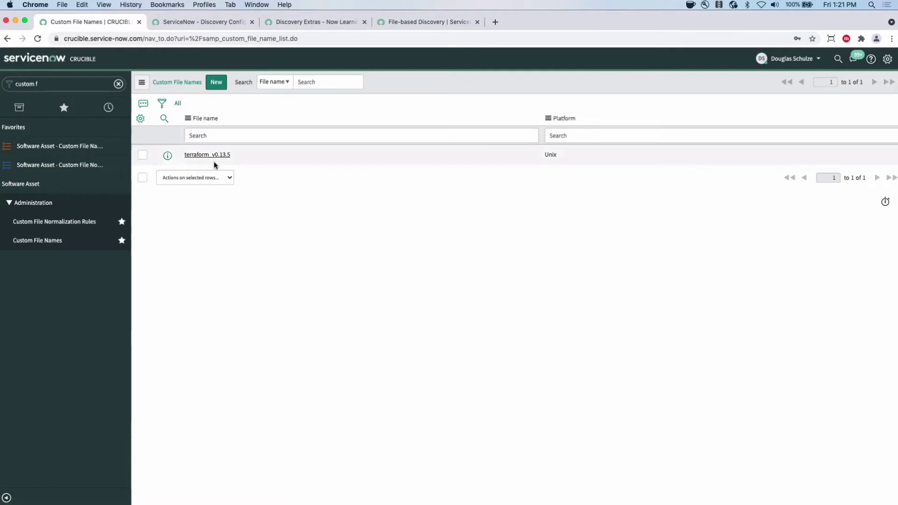
Find the modules matching "disco" and open the Discovery Definition Configuration Console
click(58, 83)
text(disco)
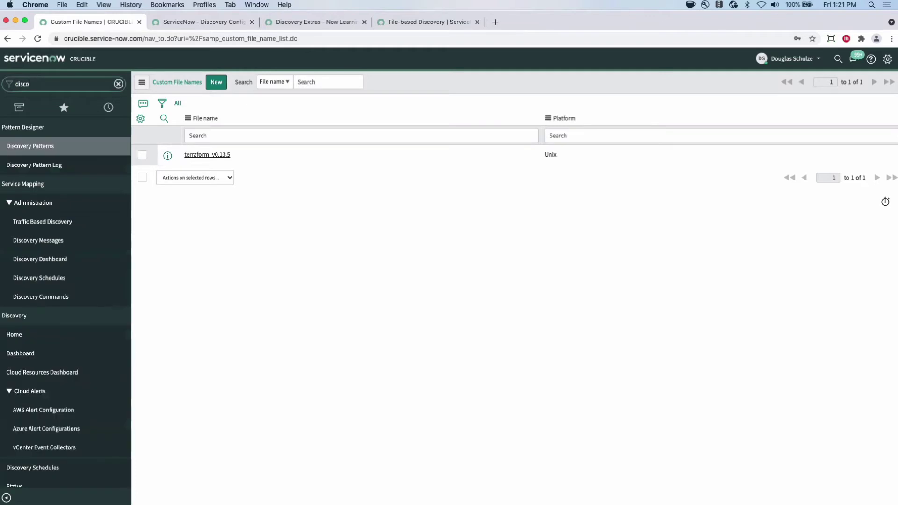
scroll(89, 257, down, 5)
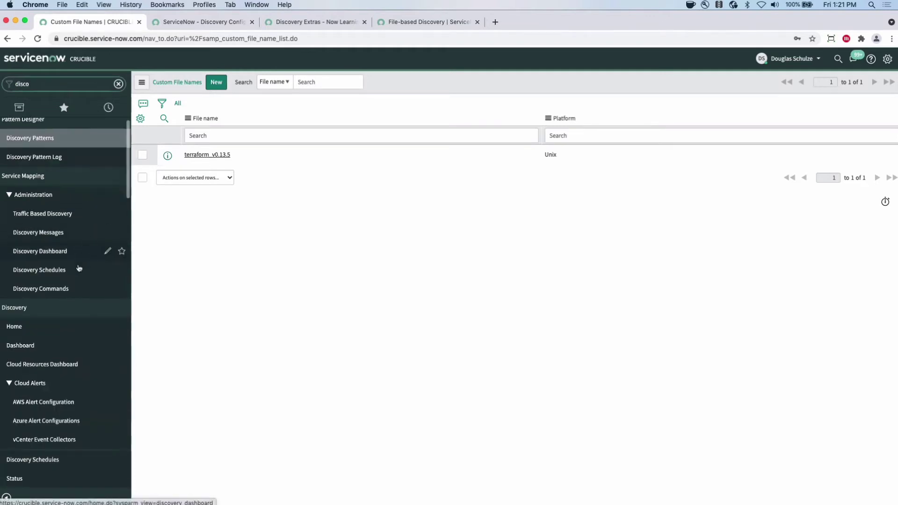
scroll(78, 268, down, 12)
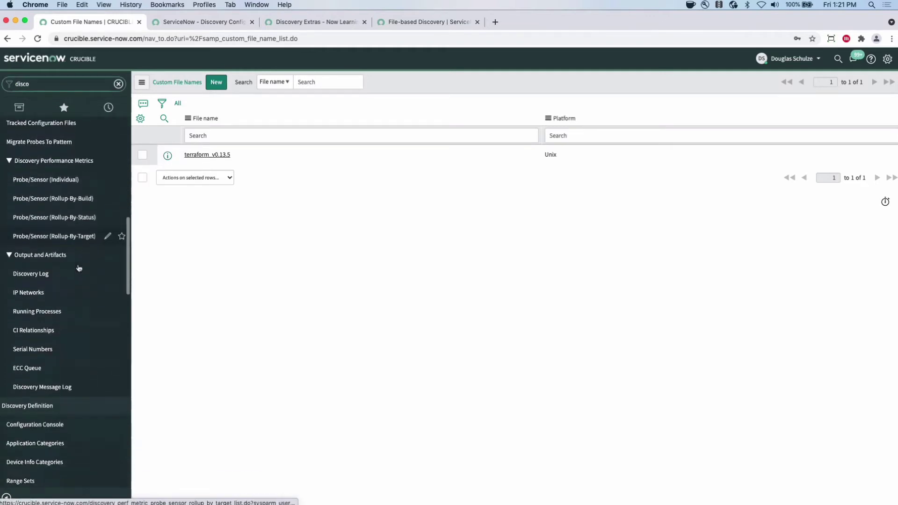
click(28, 325)
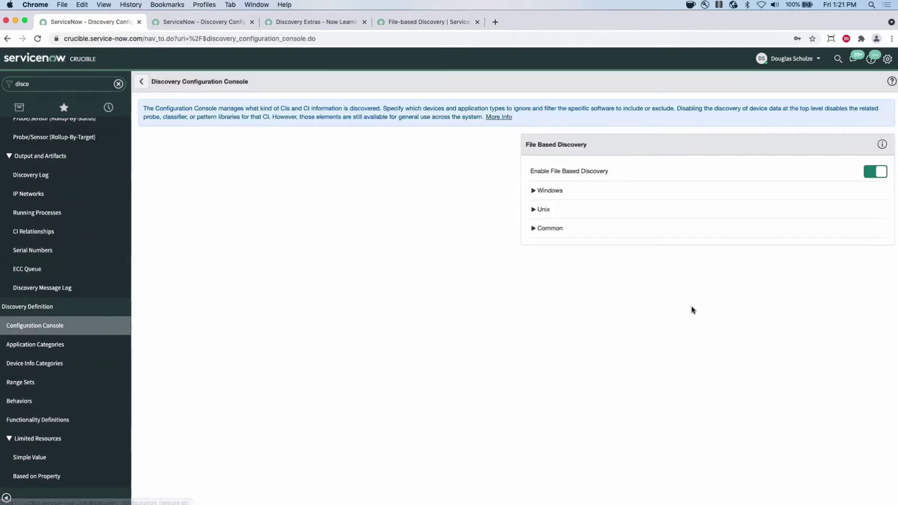
Add /usr/local/bin to the Unix folders to scan for File Based Discovery
click(534, 342)
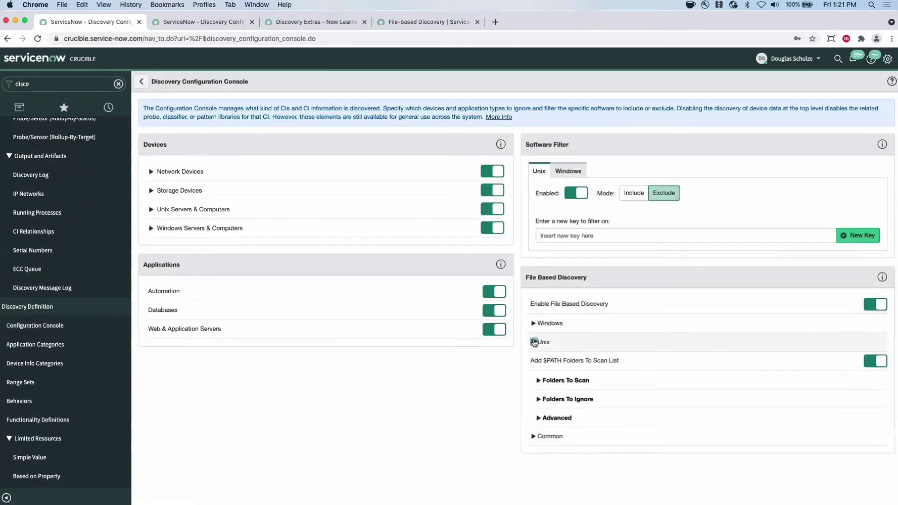
click(538, 381)
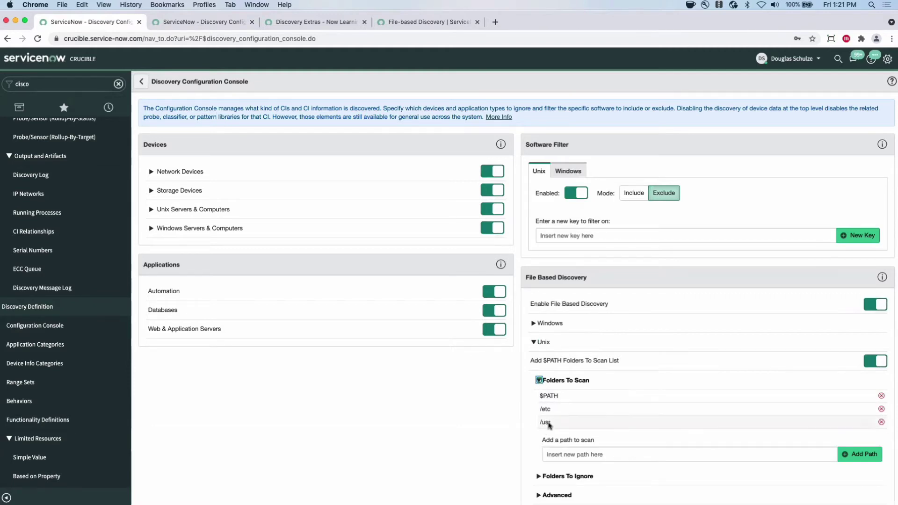
drag(551, 423, 571, 425)
click(577, 455)
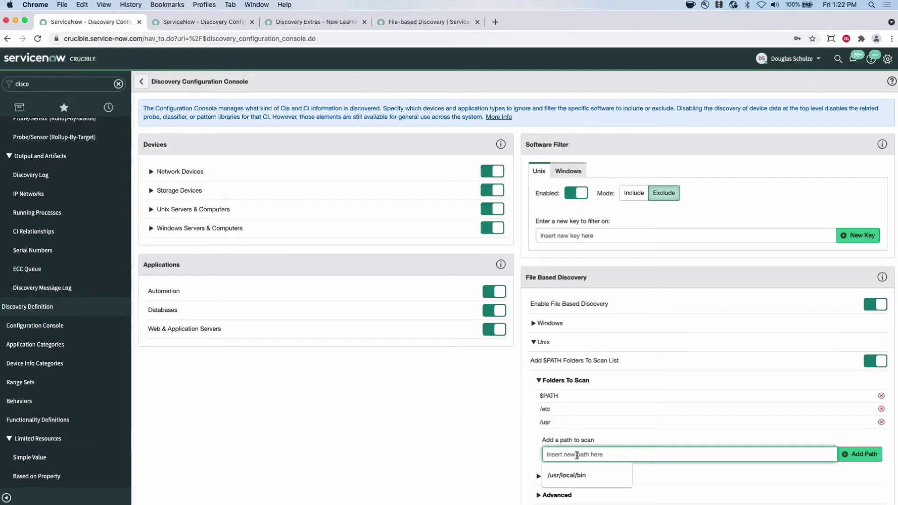
click(573, 474)
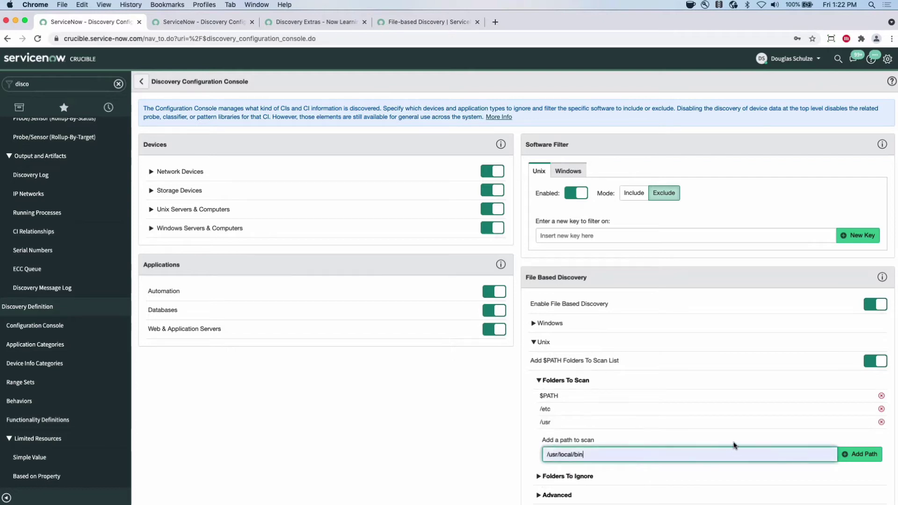
click(860, 454)
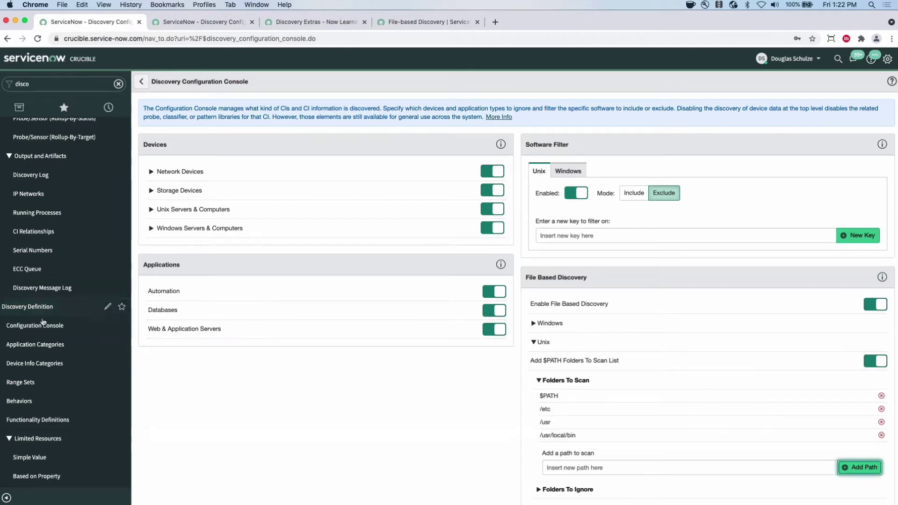
Reopen the recently viewed script.sh probe parameter, search the page for "terra" and examine its file whitelist
click(109, 107)
click(52, 243)
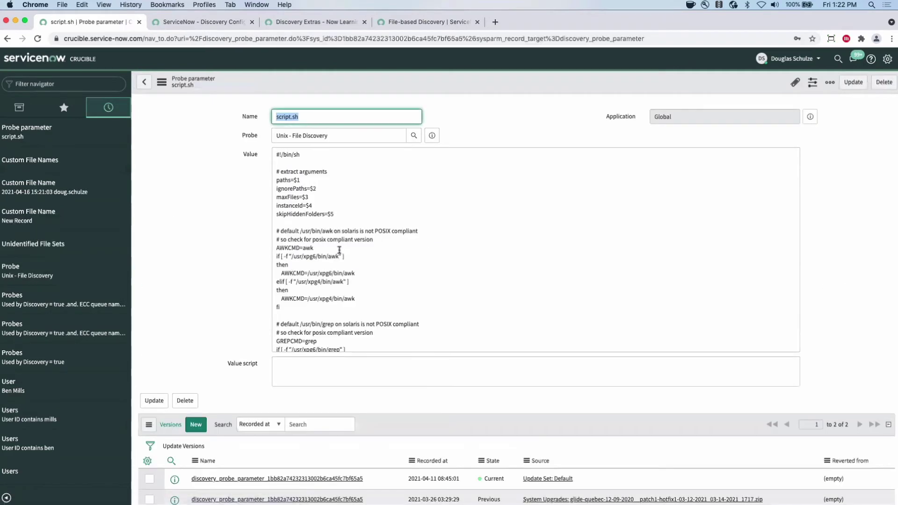
scroll(341, 250, down, 5)
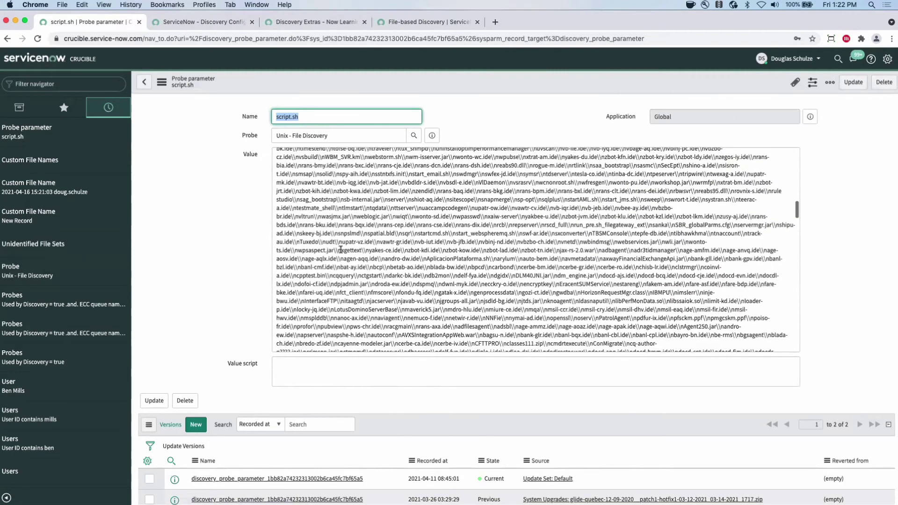
key(ctrl+f)
scroll(341, 250, up, 3)
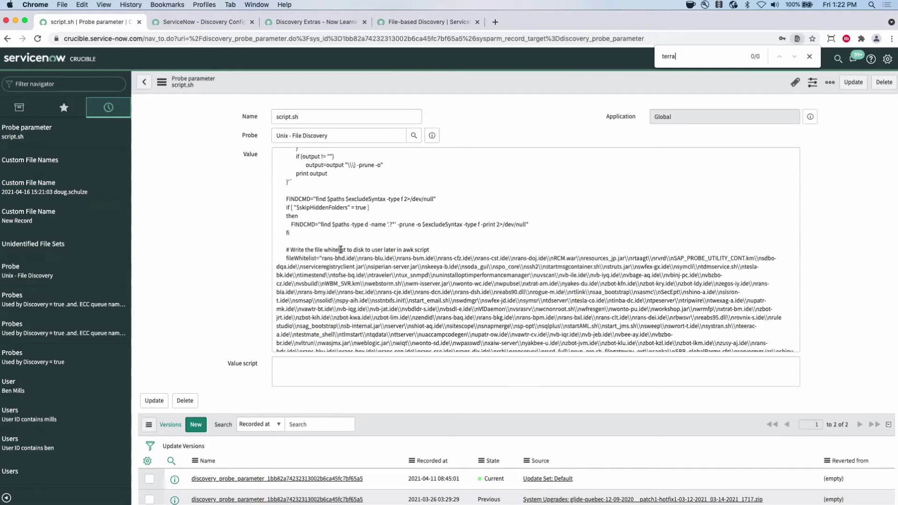
scroll(462, 240, down, 10)
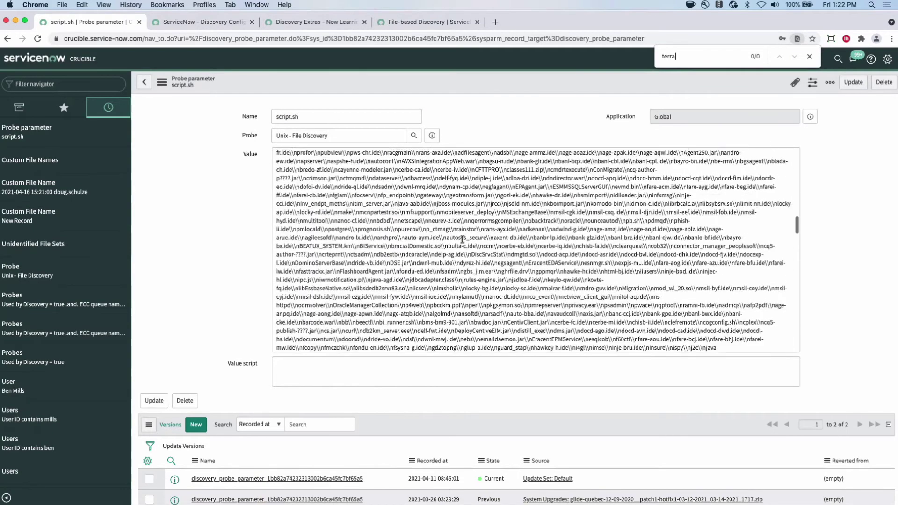
scroll(462, 240, down, 6)
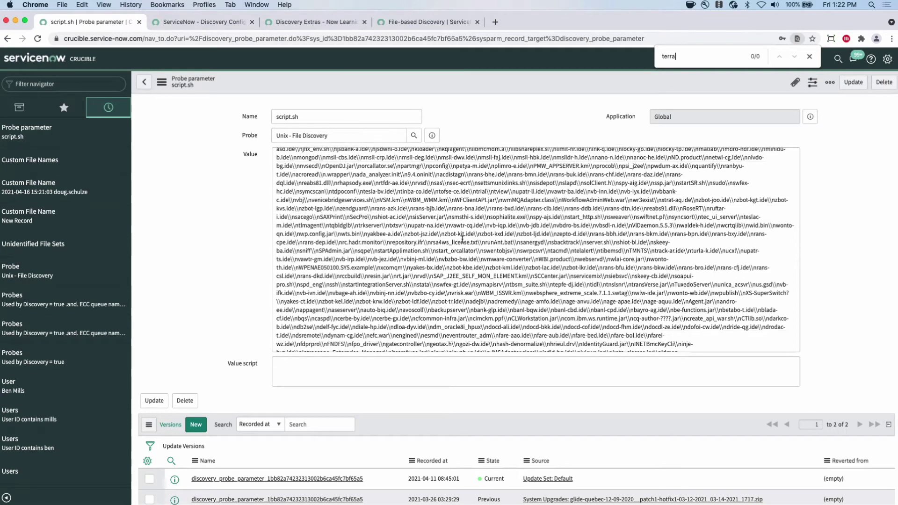
scroll(505, 240, down, 5)
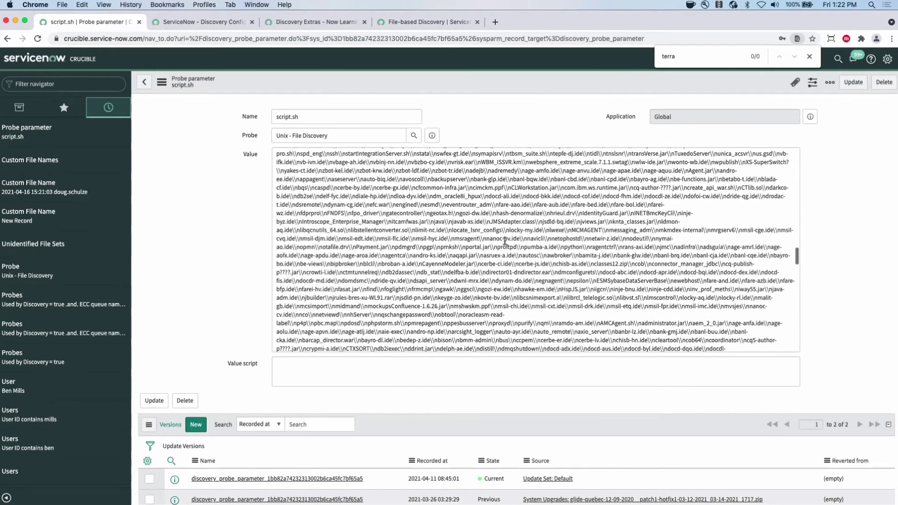
scroll(504, 241, down, 3)
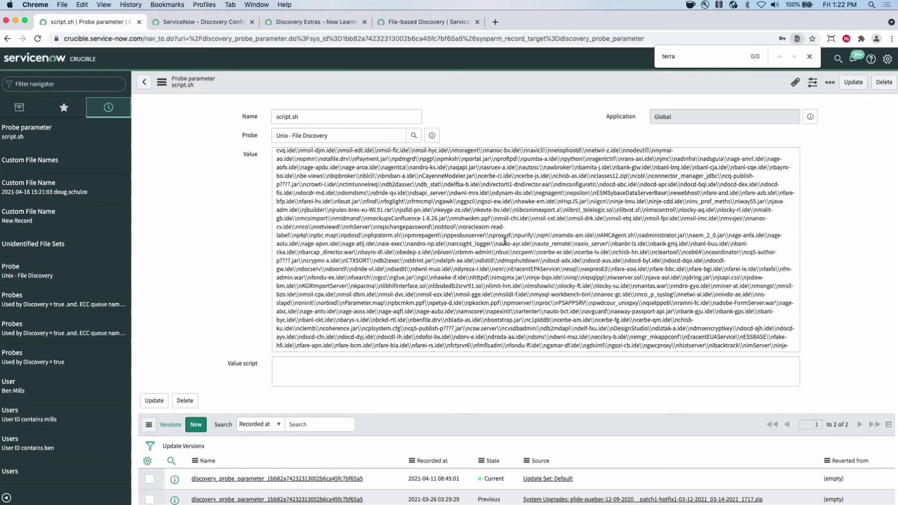
scroll(505, 240, down, 2)
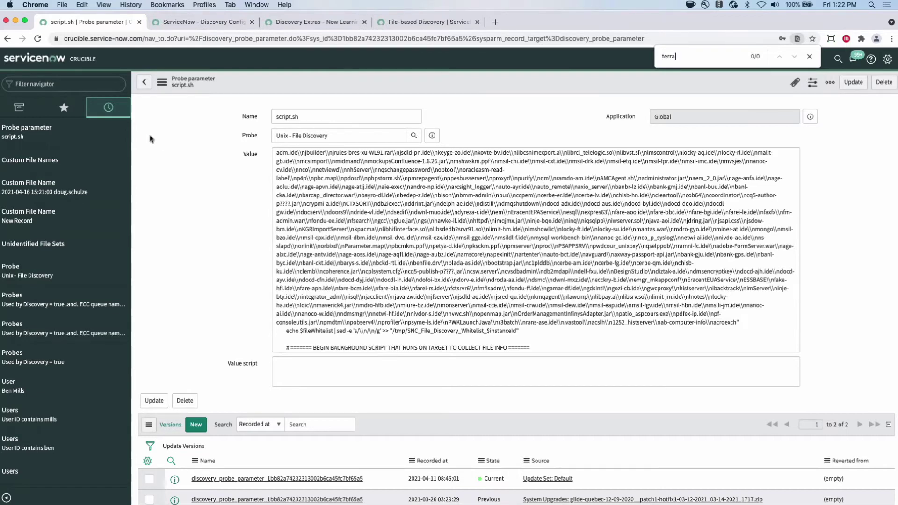
Find the modules matching "scheduled jo" and open the System Definition list of Scheduled Jobs
click(43, 81)
text(schedu)
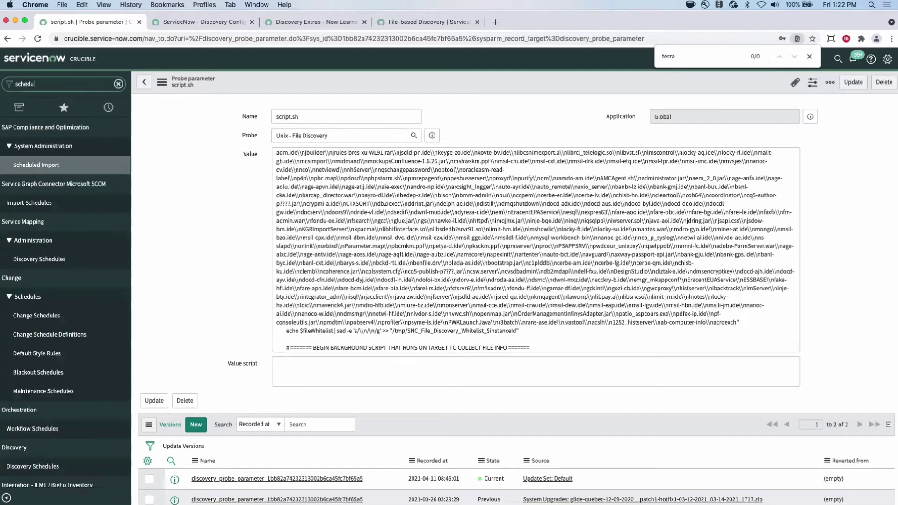
text(led jo)
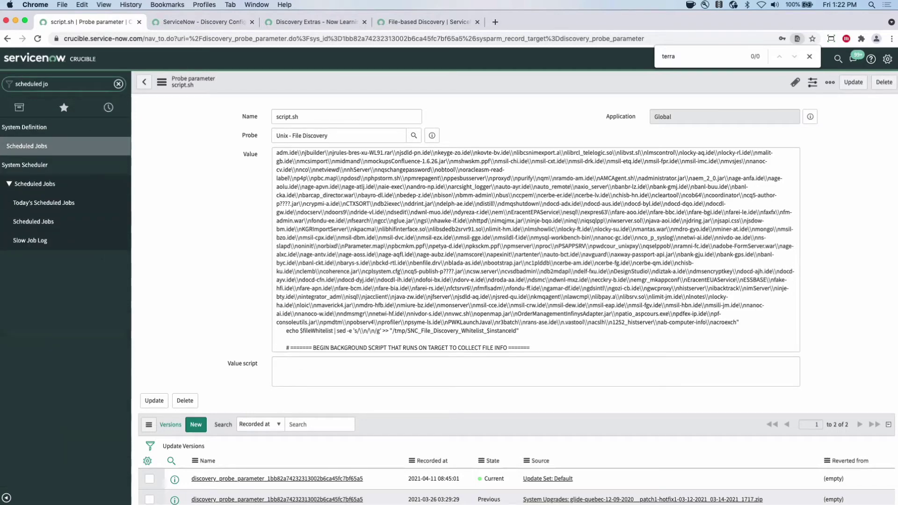
click(28, 146)
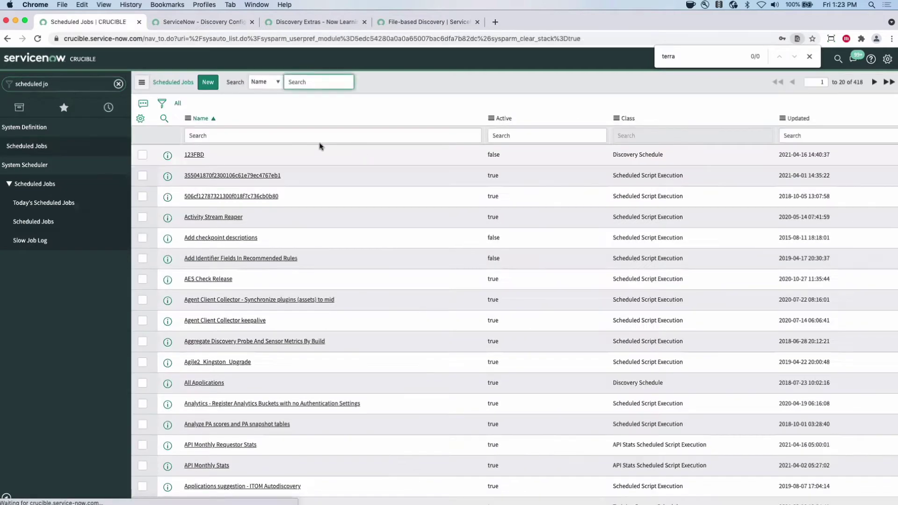
Filter the scheduled jobs to names containing "file" and execute the Discovery - File Discovery Whitelist Update Notification job immediately
click(229, 136)
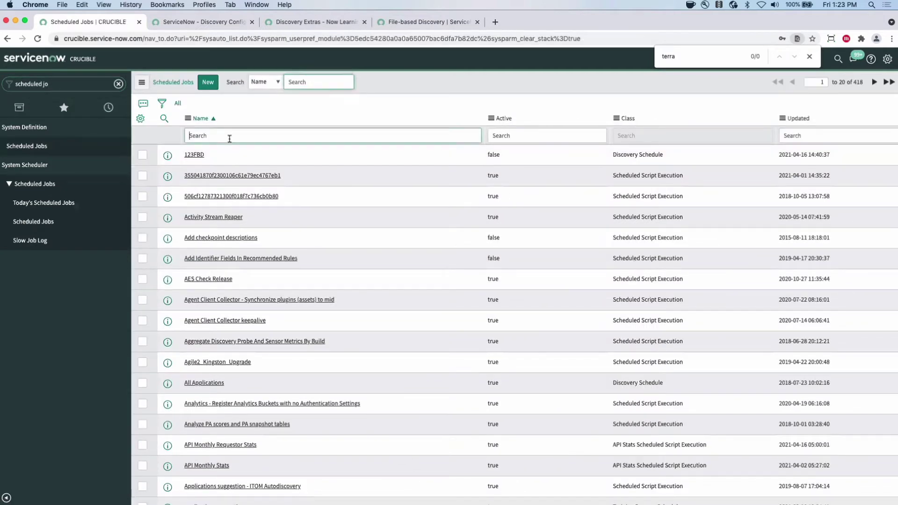
text(*file)
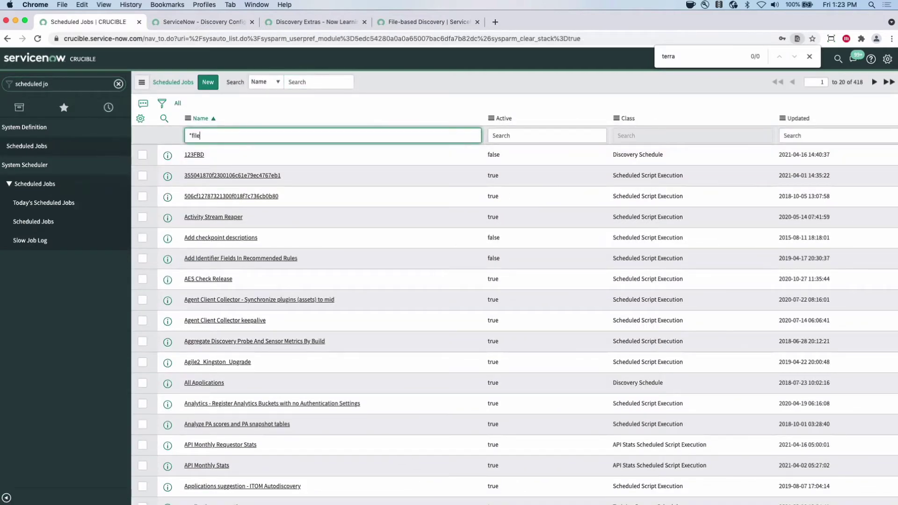
key(Return)
click(221, 155)
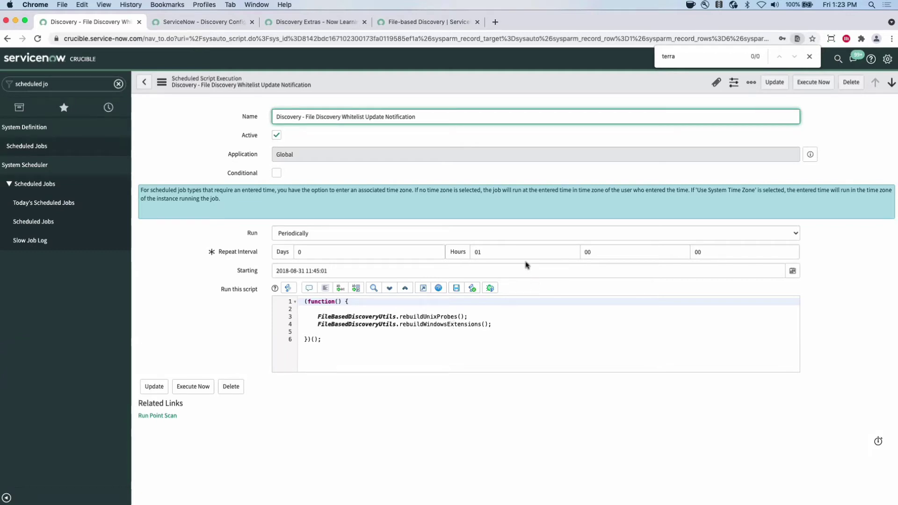
click(505, 253)
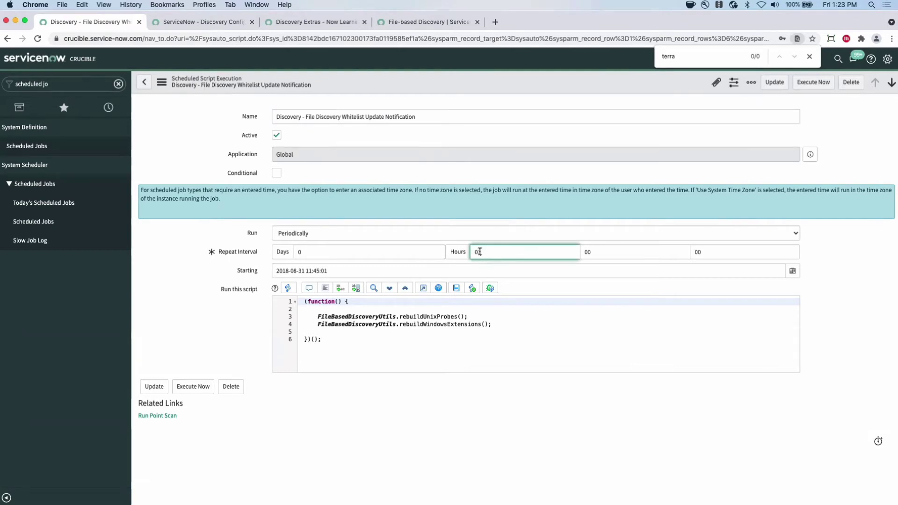
click(193, 387)
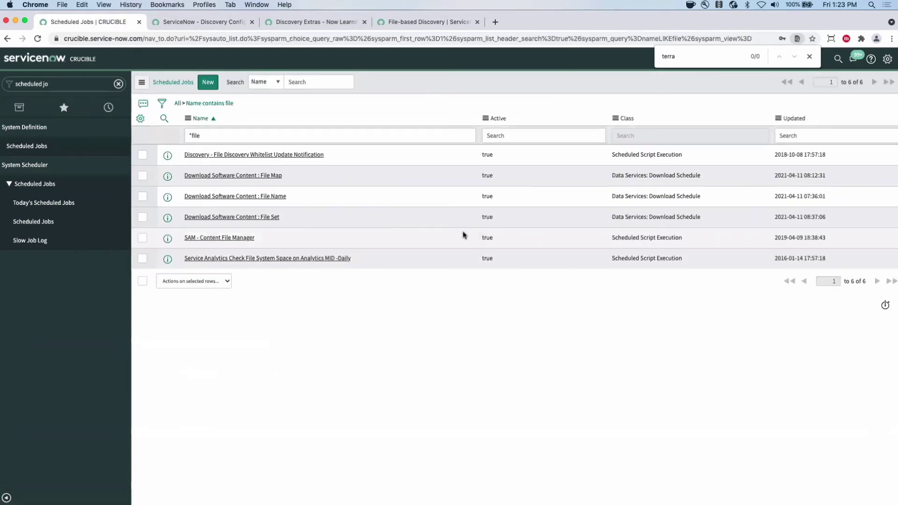
Reopen the script.sh probe parameter from the history and locate "terra" in its file whitelist
click(109, 108)
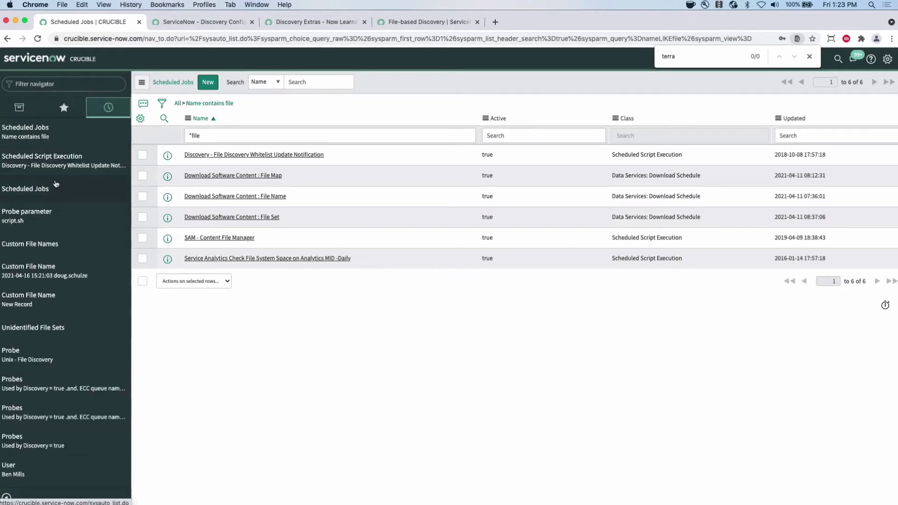
click(26, 215)
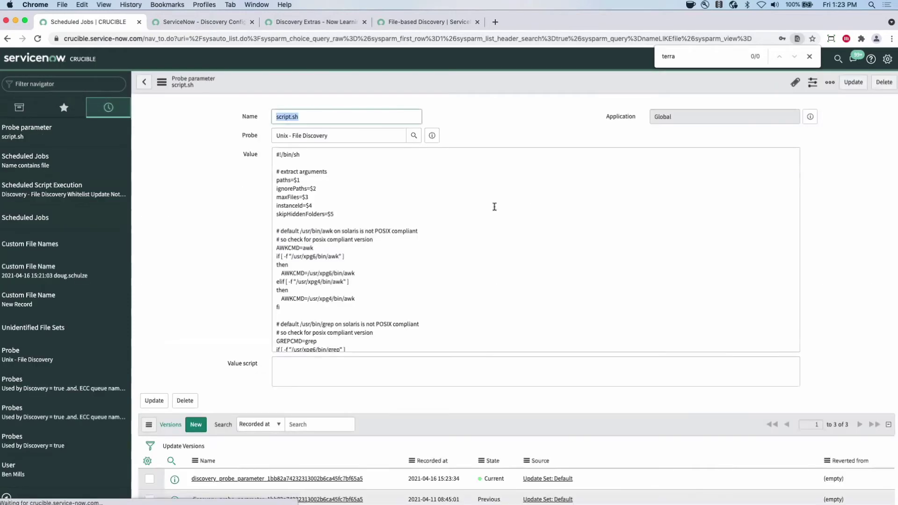
click(310, 249)
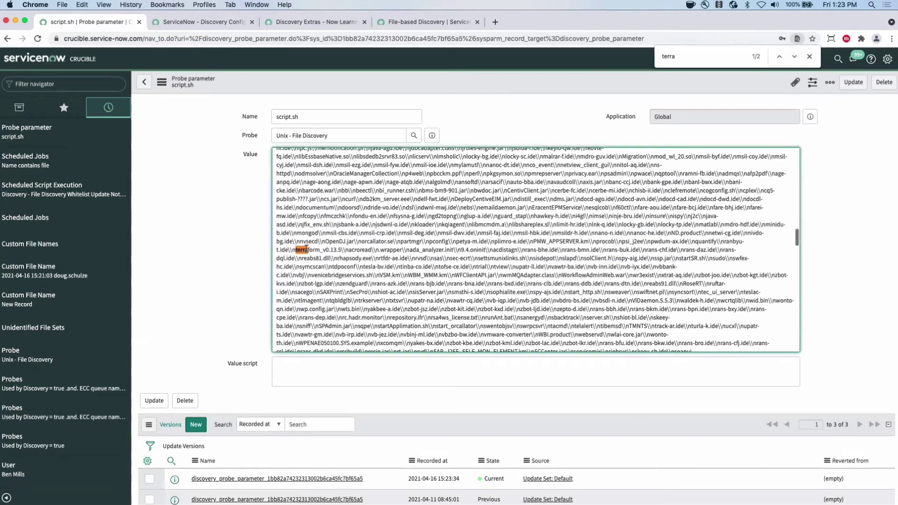
Select the terraform_v0.13.5 entry in the script's file whitelist and reopen the Custom File Names list
drag(296, 250, 344, 249)
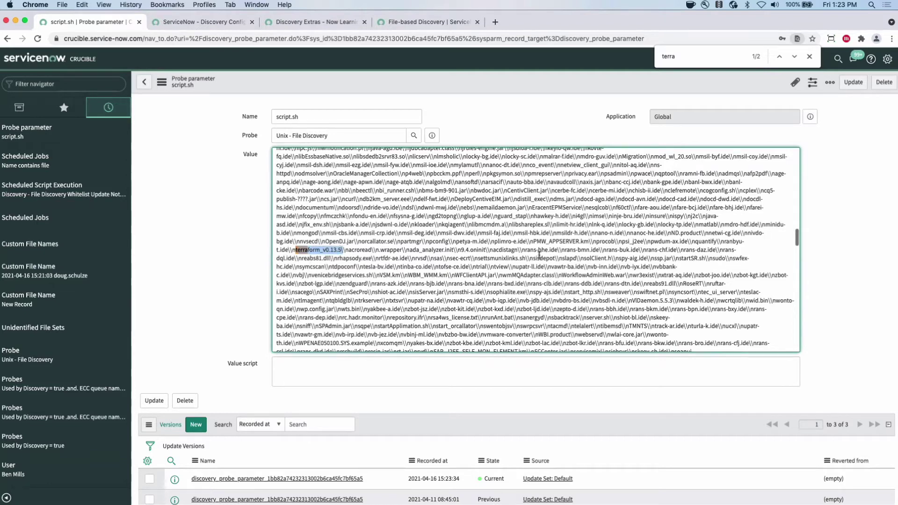
click(490, 240)
click(57, 245)
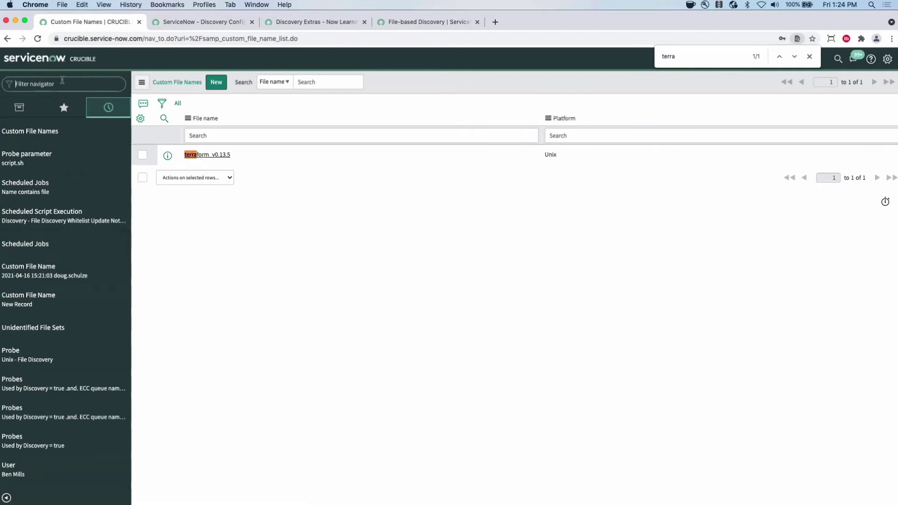
Find the modules matching "disco" and close the page search for "terra"
text(disco)
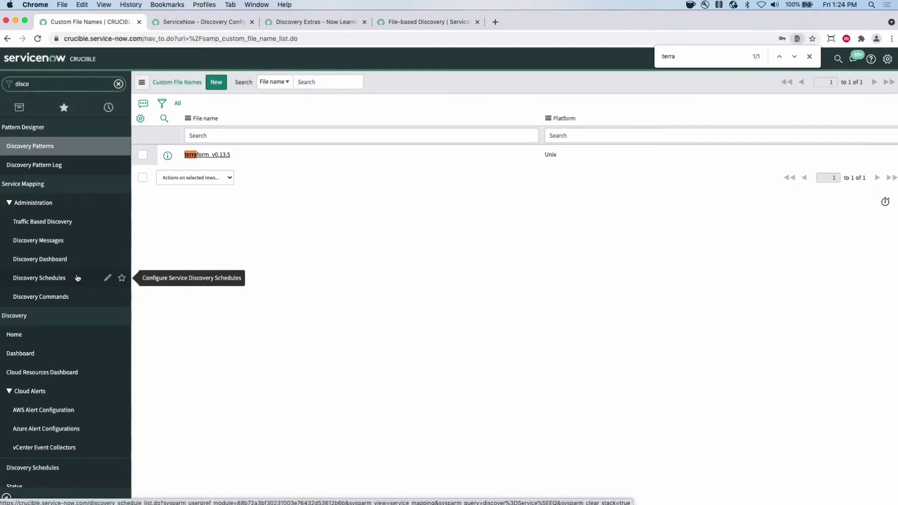
key(Escape)
click(319, 259)
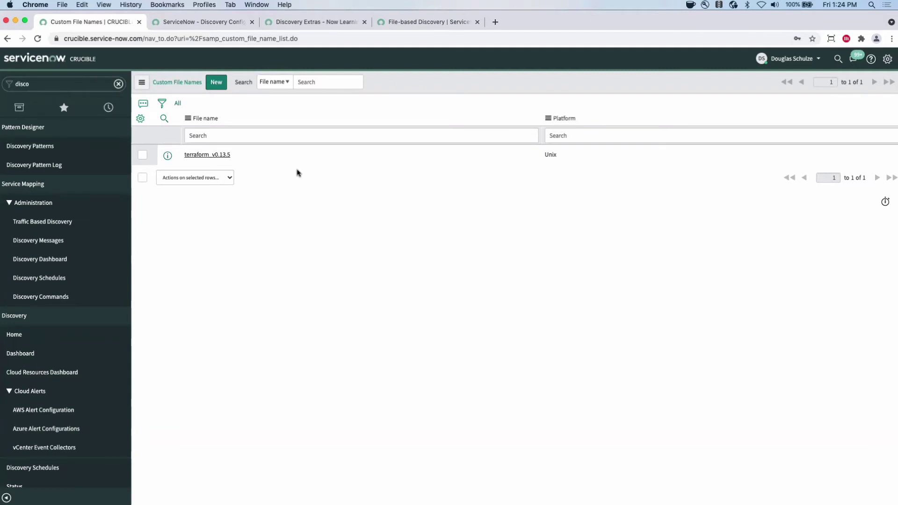
Reopen the script.sh probe parameter from the history and examine its fileWhitelist section around terraform_v0.13.5
click(108, 107)
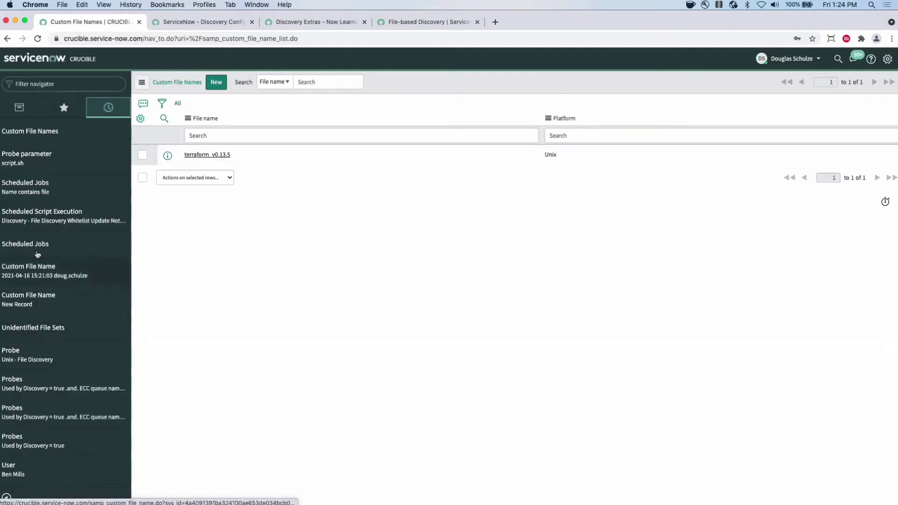
click(50, 156)
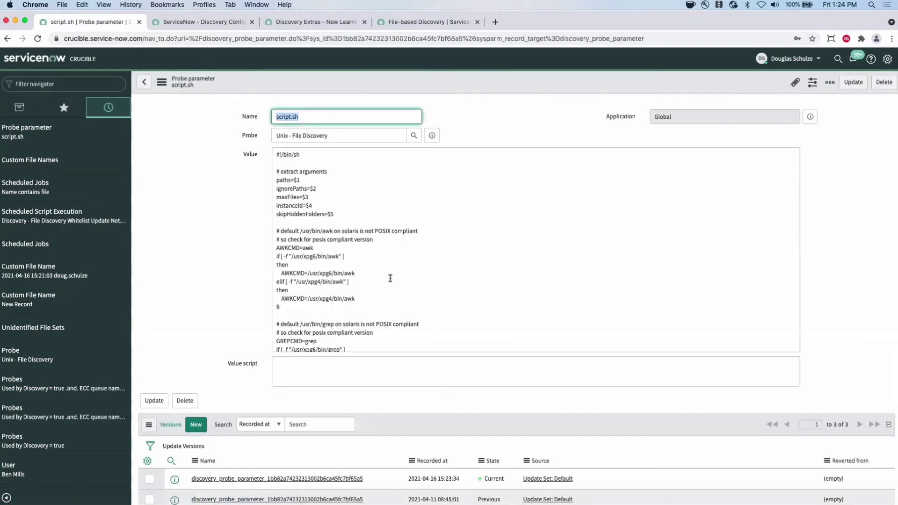
scroll(390, 278, down, 15)
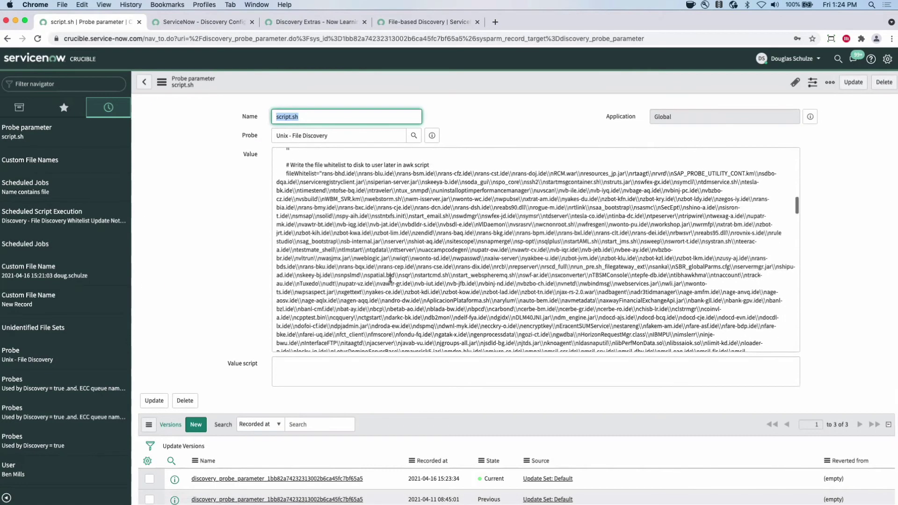
scroll(390, 278, down, 5)
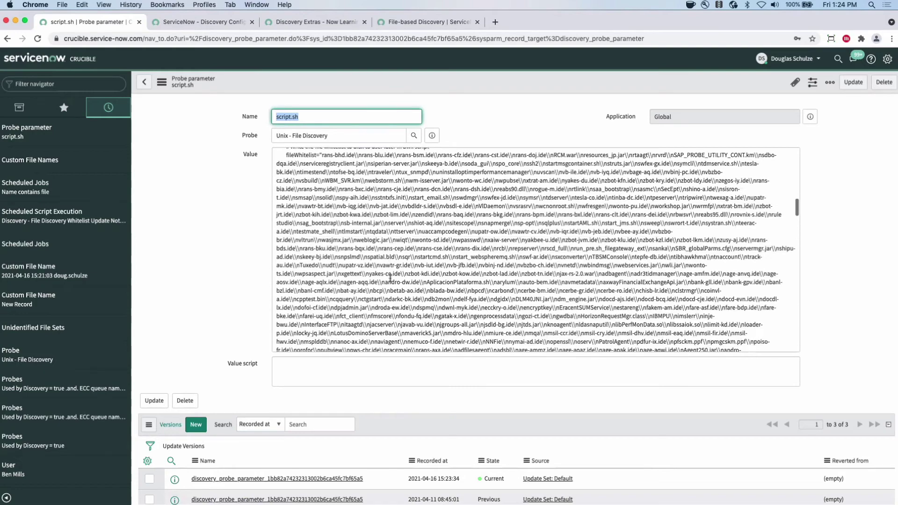
scroll(390, 278, down, 10)
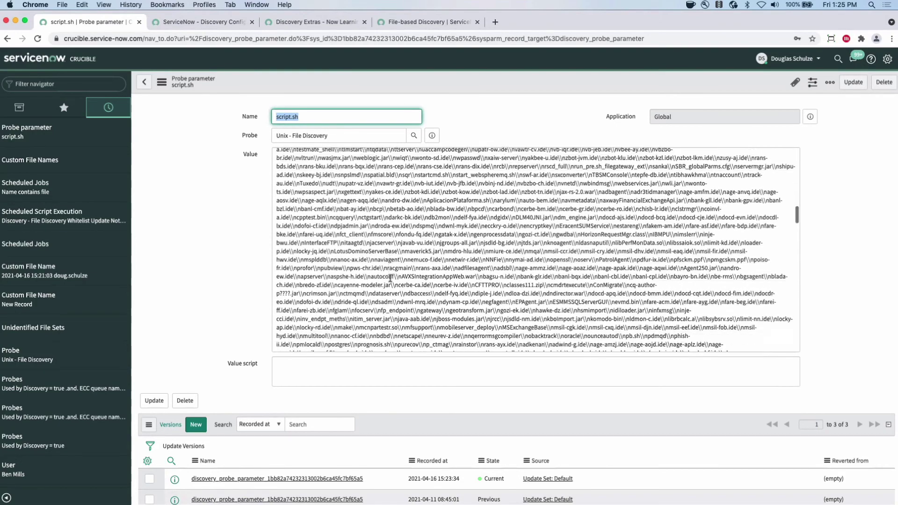
scroll(390, 278, down, 3)
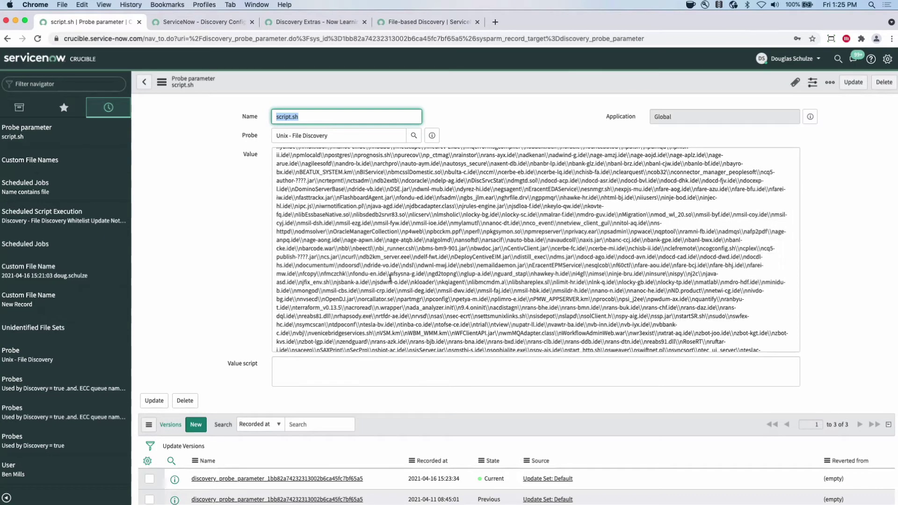
scroll(390, 278, down, 8)
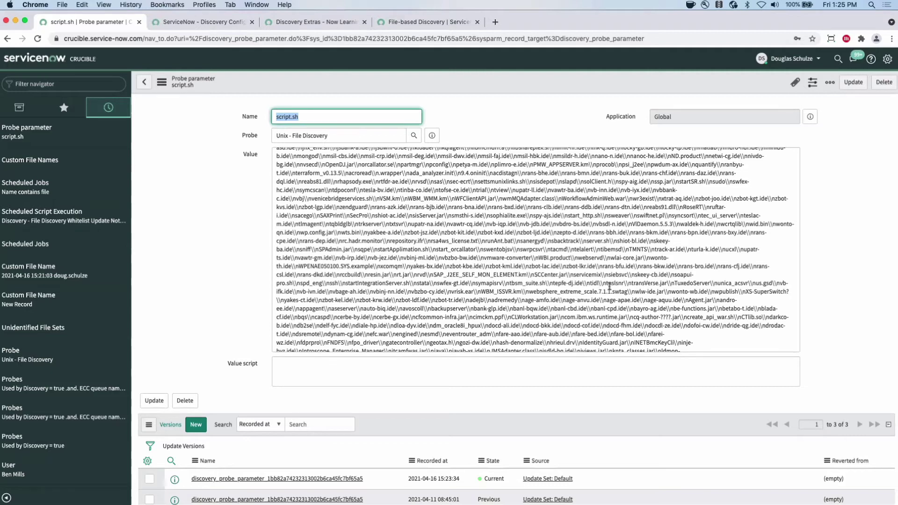
Open the 123FBD schedule from the Discovery Schedules list and run its discovery immediately
click(37, 85)
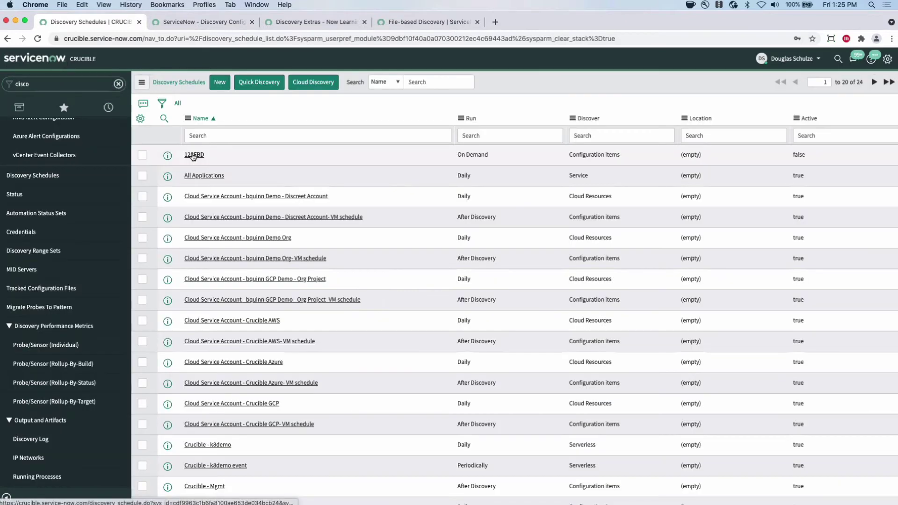
click(192, 155)
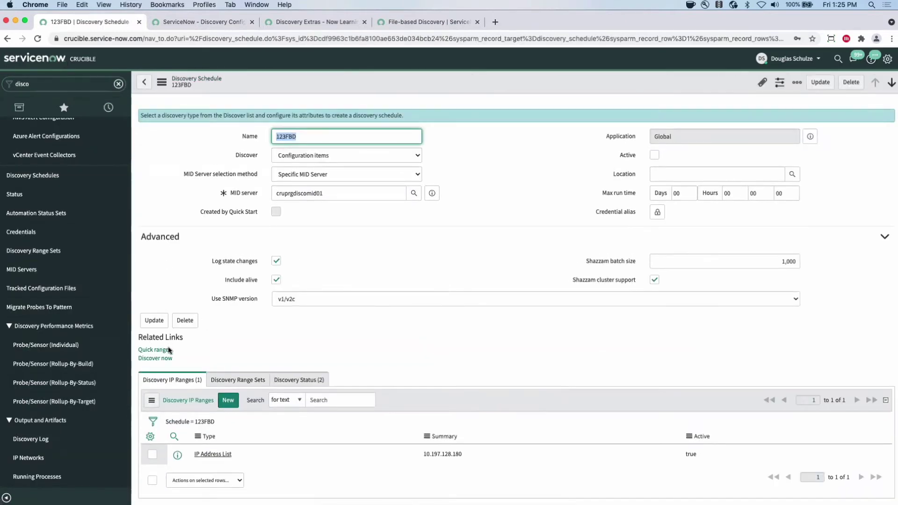
click(165, 358)
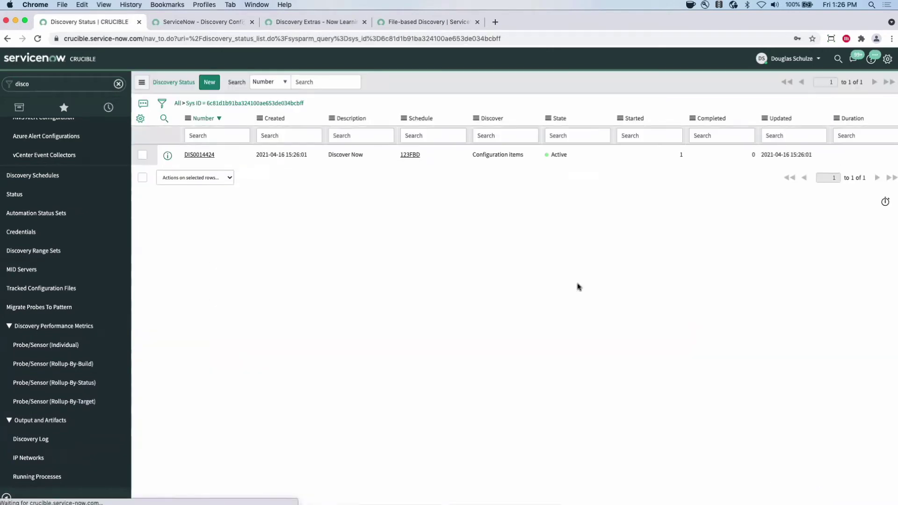
Open the launched discovery's status record, show its ECC Queue entries and refresh the record
click(200, 158)
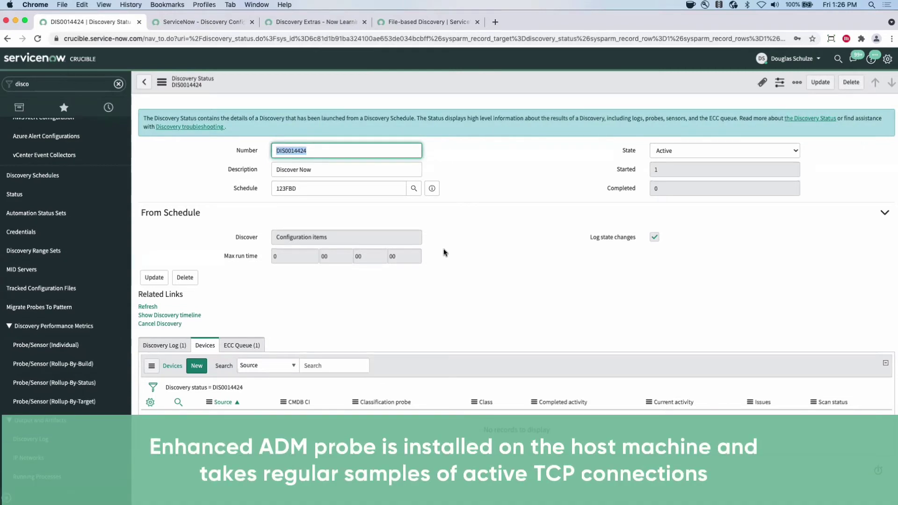
click(235, 345)
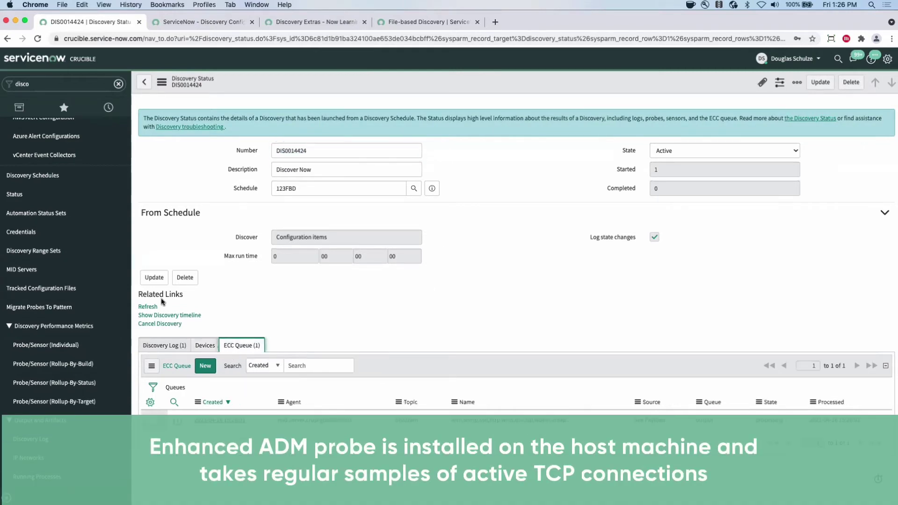
click(149, 308)
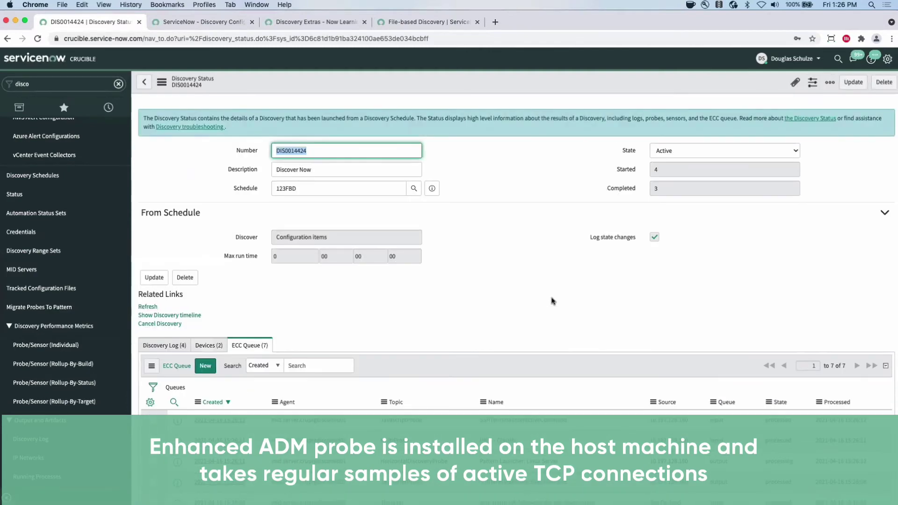
scroll(552, 300, down, 3)
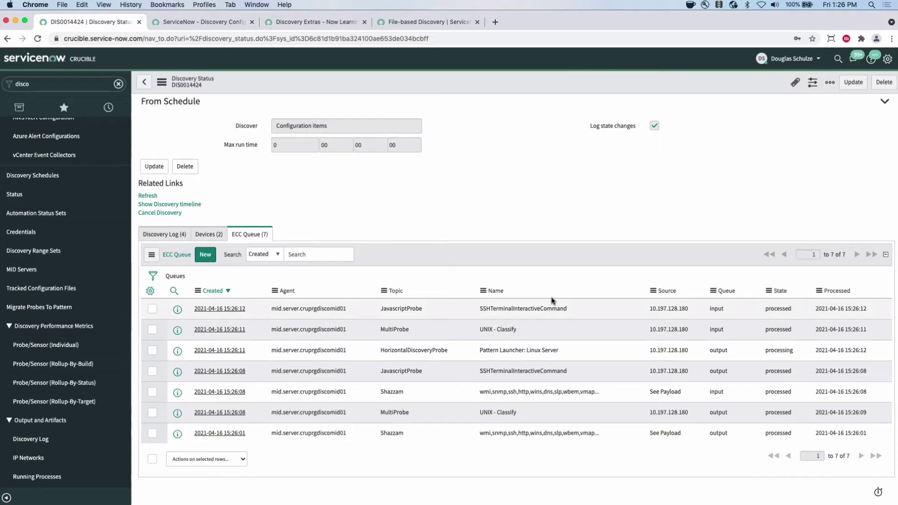
Reload the ECC Queue list and examine its entries for the script.sh SSHCommand probes
click(175, 276)
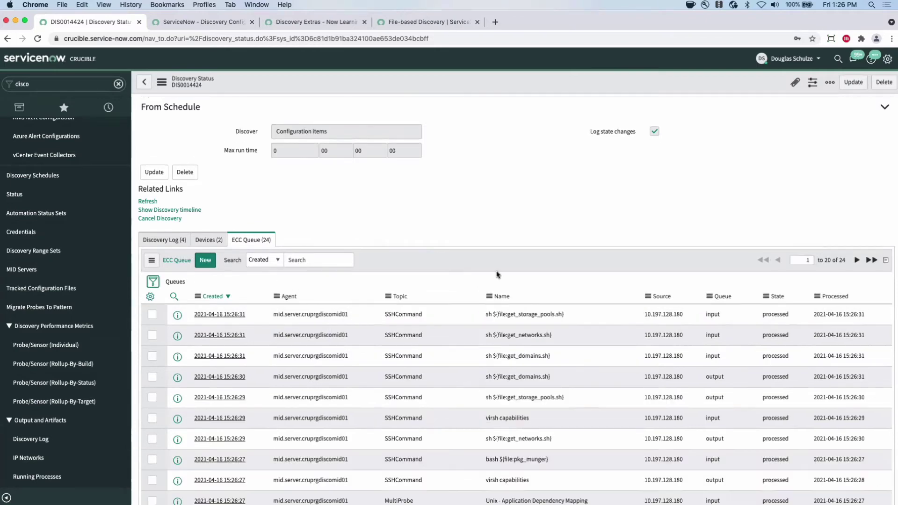
scroll(536, 311, down, 5)
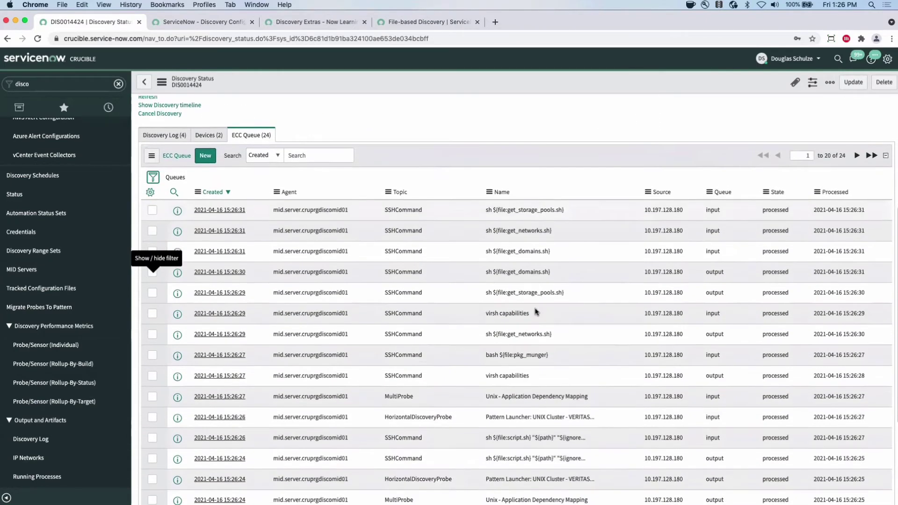
scroll(536, 311, down, 3)
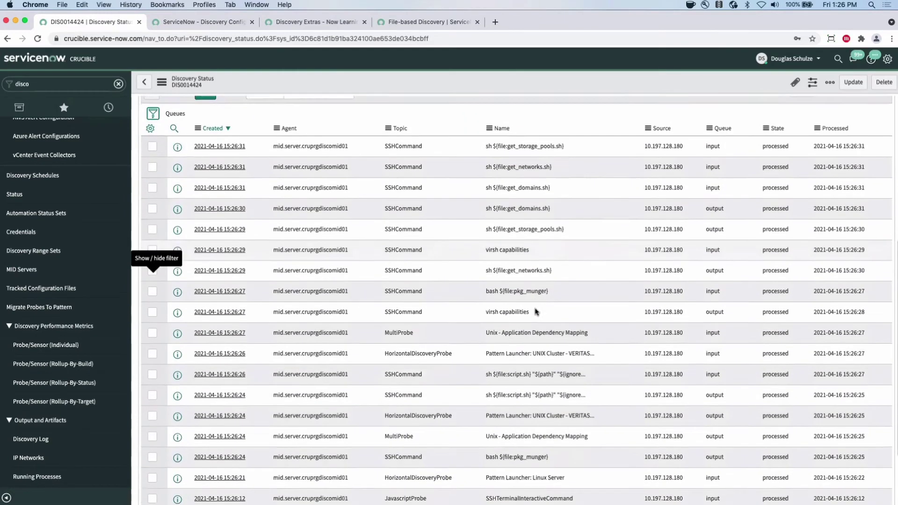
scroll(535, 311, up, 3)
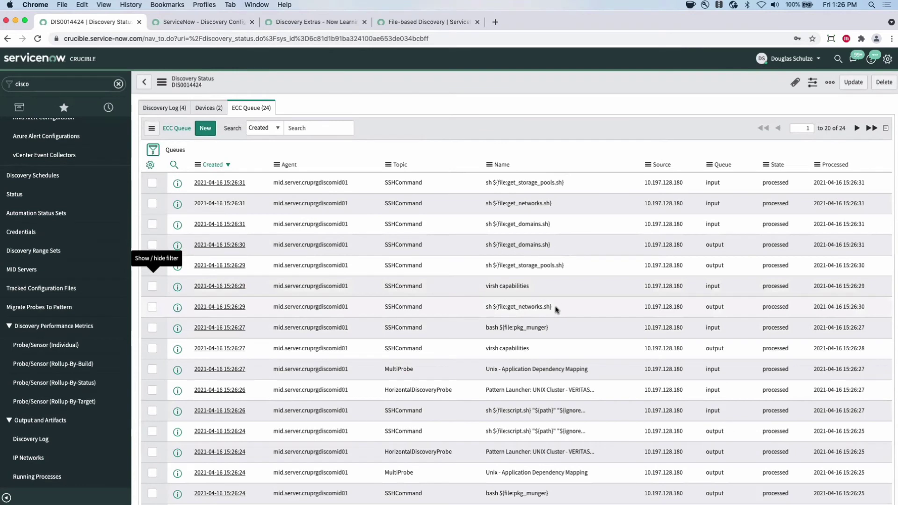
Open the input SSHCommand queue entry for script.sh, highlight its payload's related_data status, and return to the discovery status
click(181, 151)
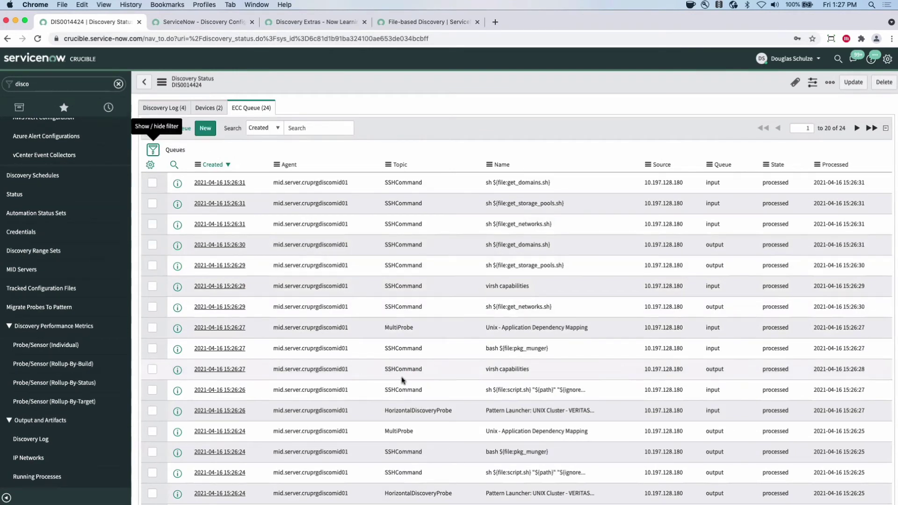
click(214, 390)
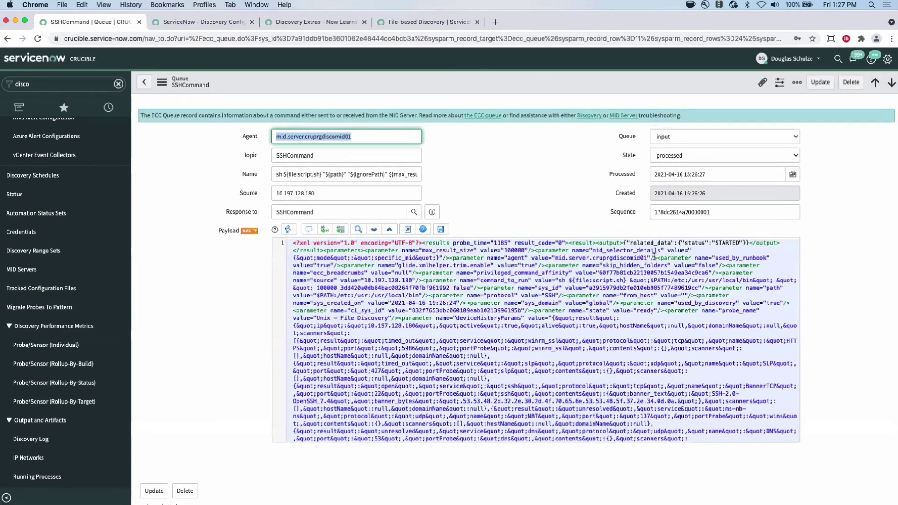
drag(630, 243, 746, 243)
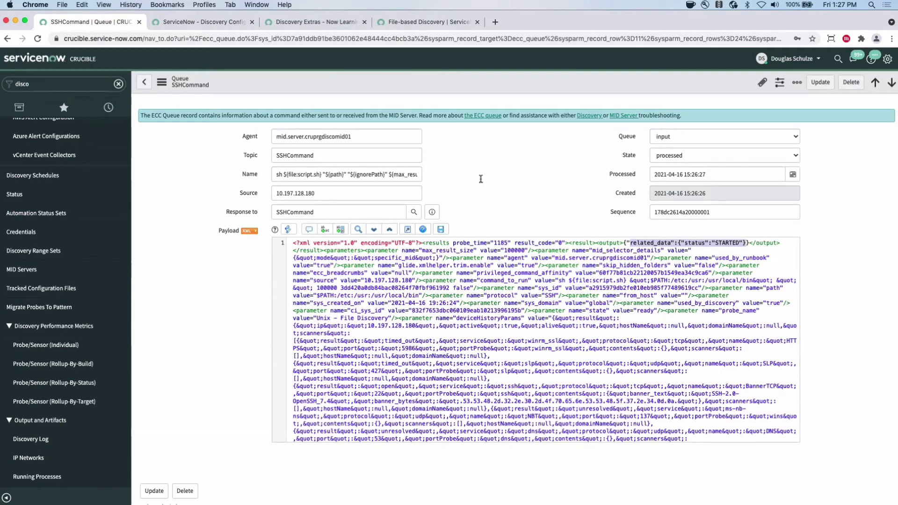
click(144, 84)
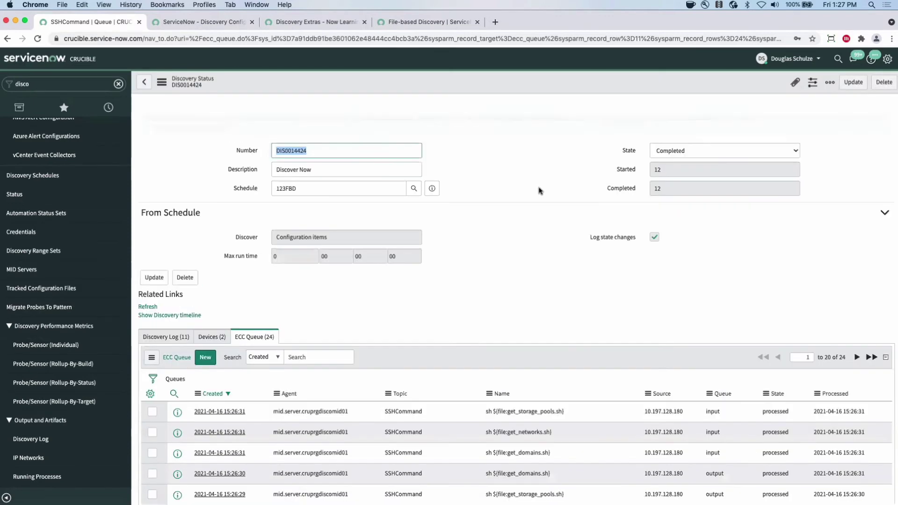
Refresh the discovery status, then reopen its 123FBD schedule and run the discovery again immediately
scroll(560, 352, down, 3)
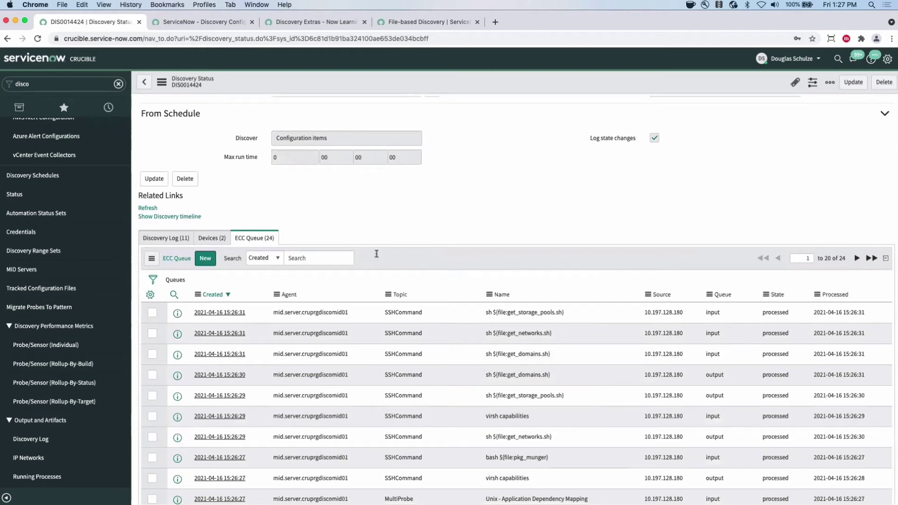
click(148, 208)
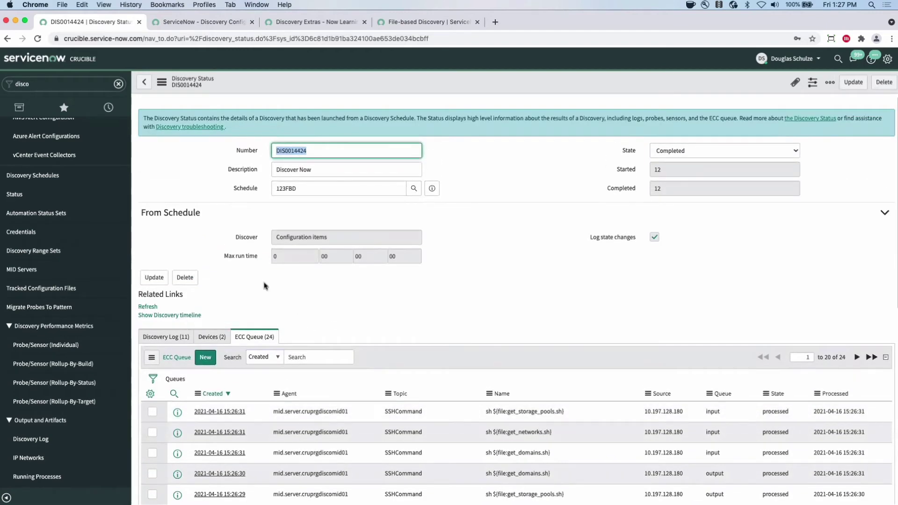
click(432, 188)
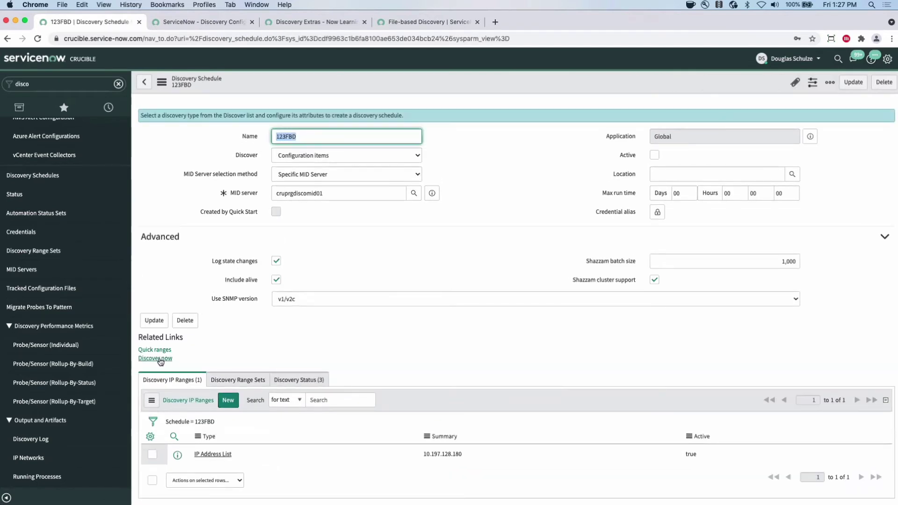
click(159, 359)
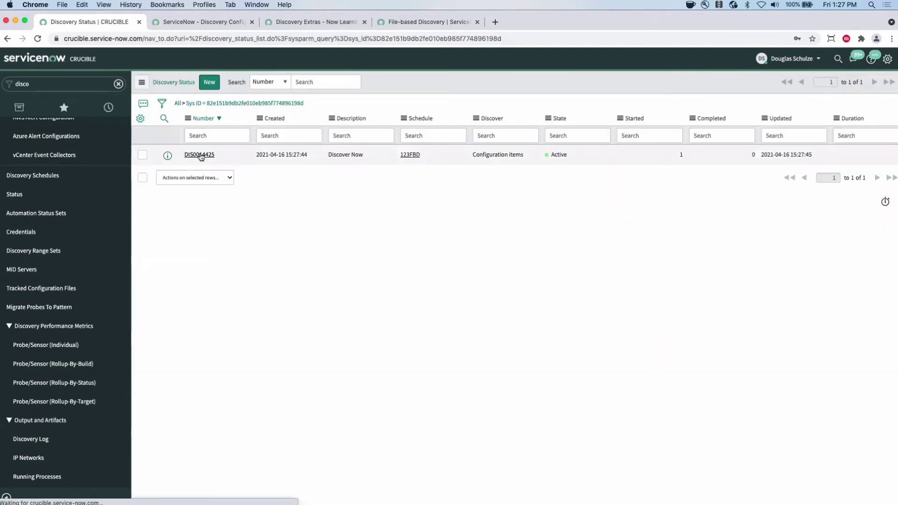
Open the second run's discovery status record and refresh it to examine the progress of its ECC Queue entries
click(200, 155)
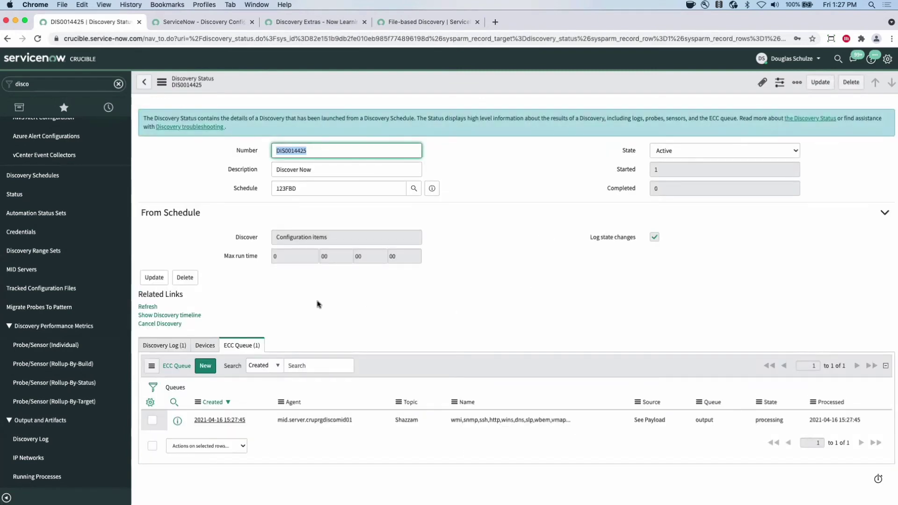
click(146, 307)
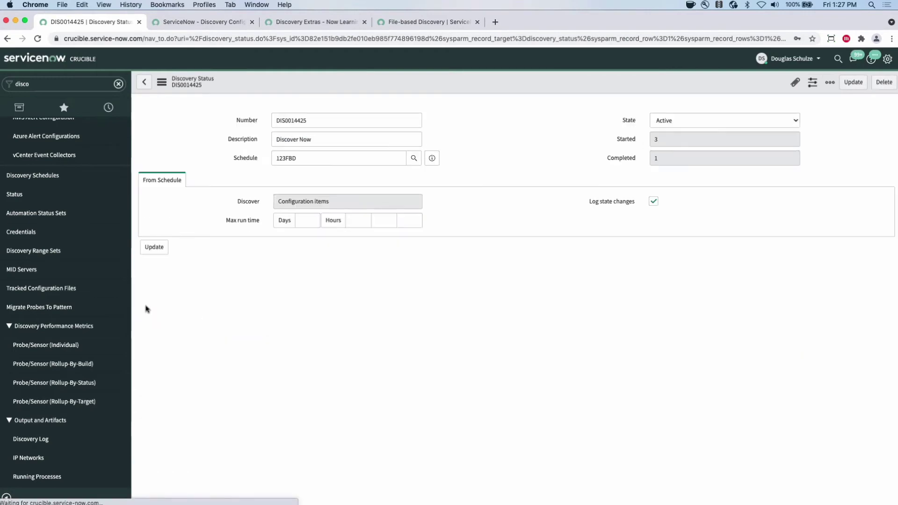
scroll(330, 304, down, 2)
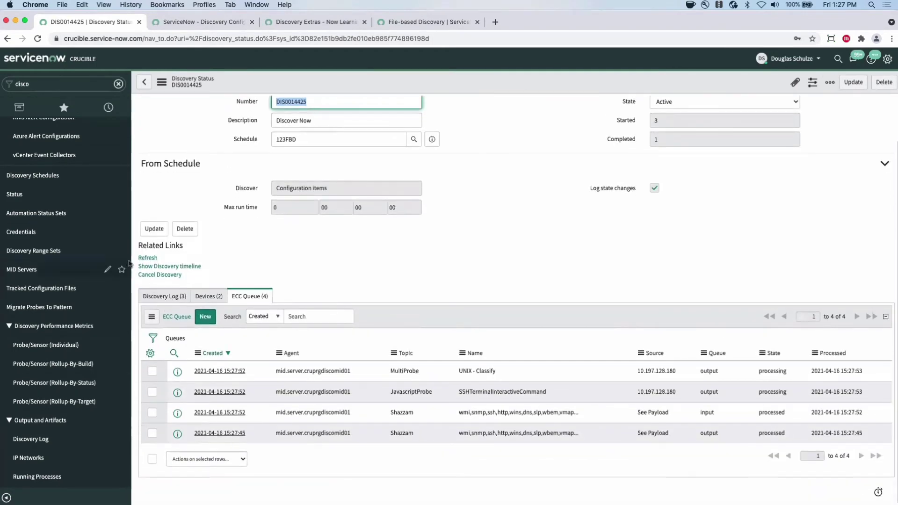
click(147, 258)
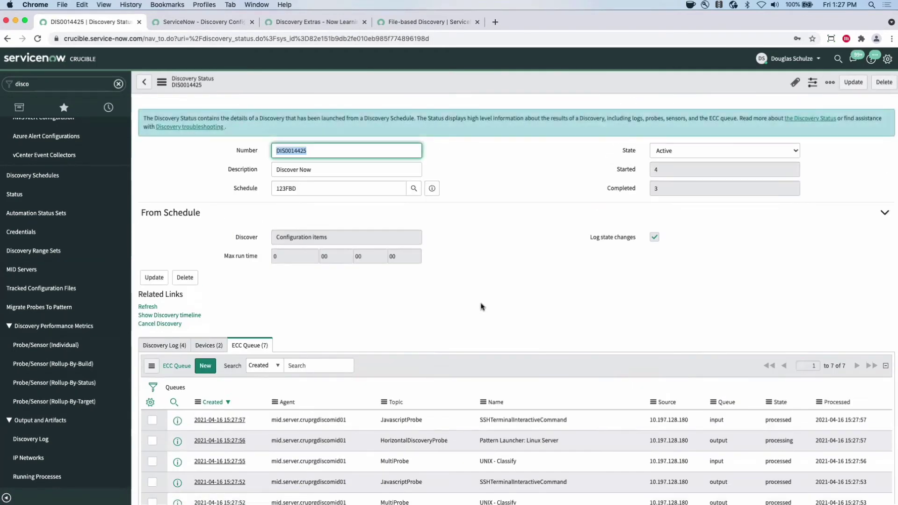
scroll(482, 307, down, 3)
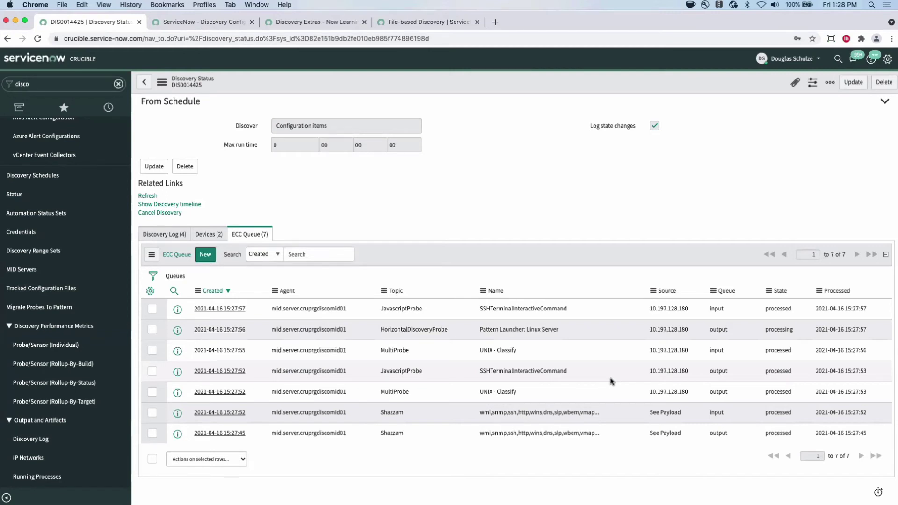
Reload the ECC Queue entries, then highlight terraform_v0.13.5 in the input script.sh entry's payload and return to the discovery status
click(173, 277)
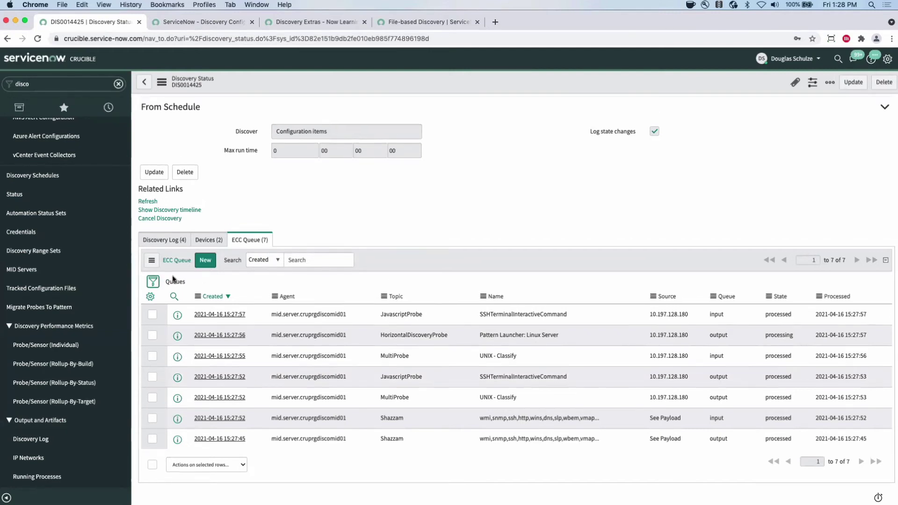
scroll(364, 312, down, 3)
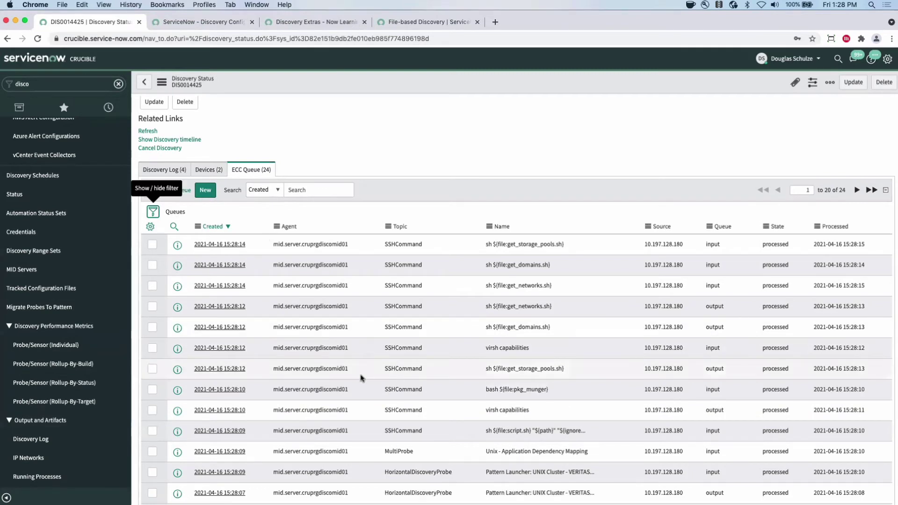
scroll(361, 378, down, 2)
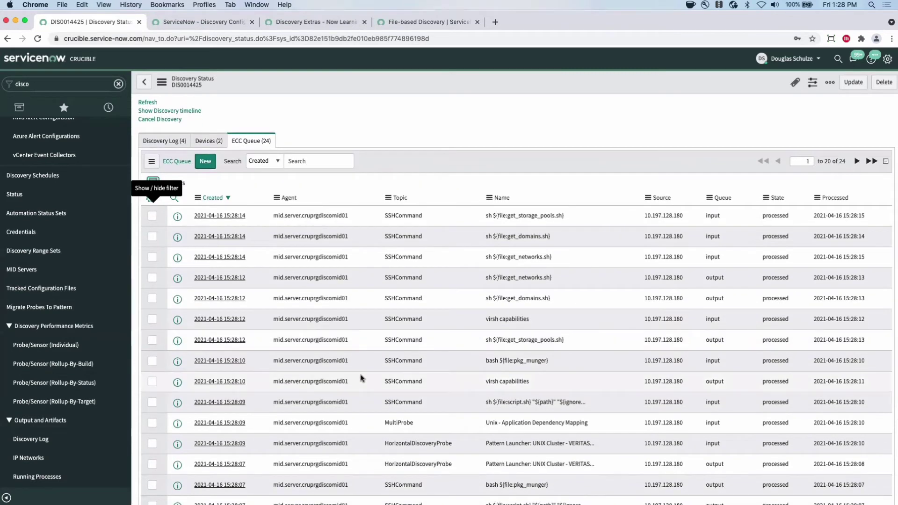
click(220, 403)
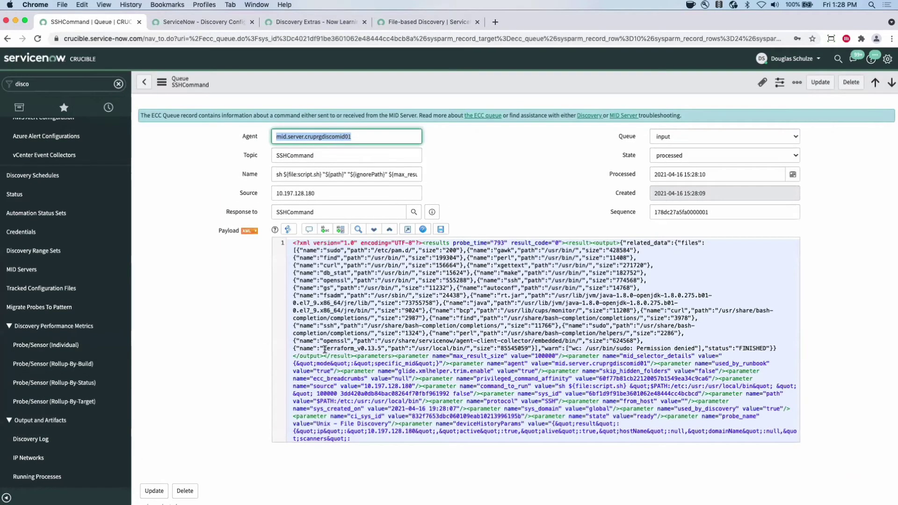
drag(323, 349, 385, 348)
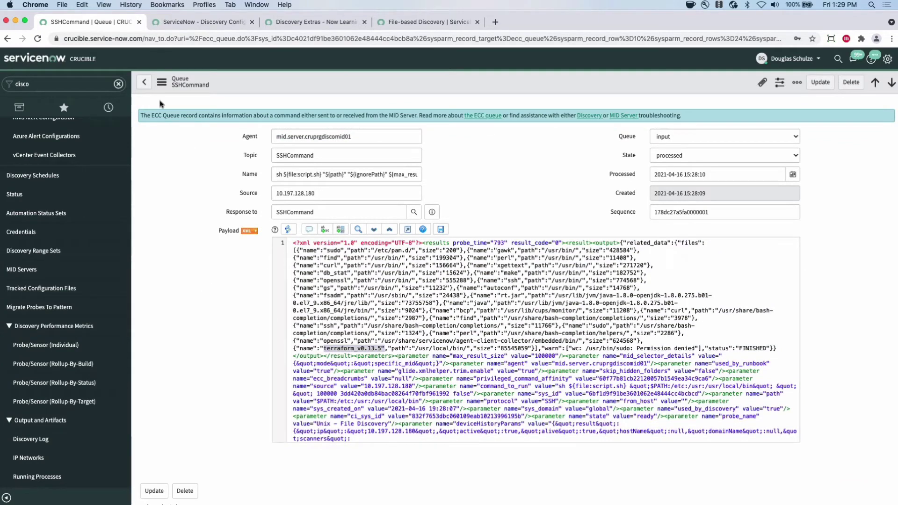
click(146, 88)
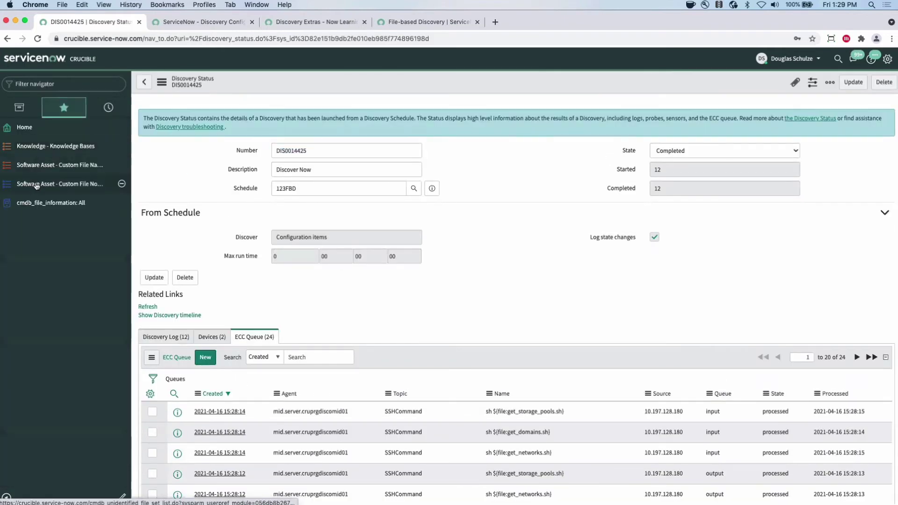
Open the favorited custom file normalization rules and examine the unidentified file sets, including terraform_v0.13.5
click(38, 186)
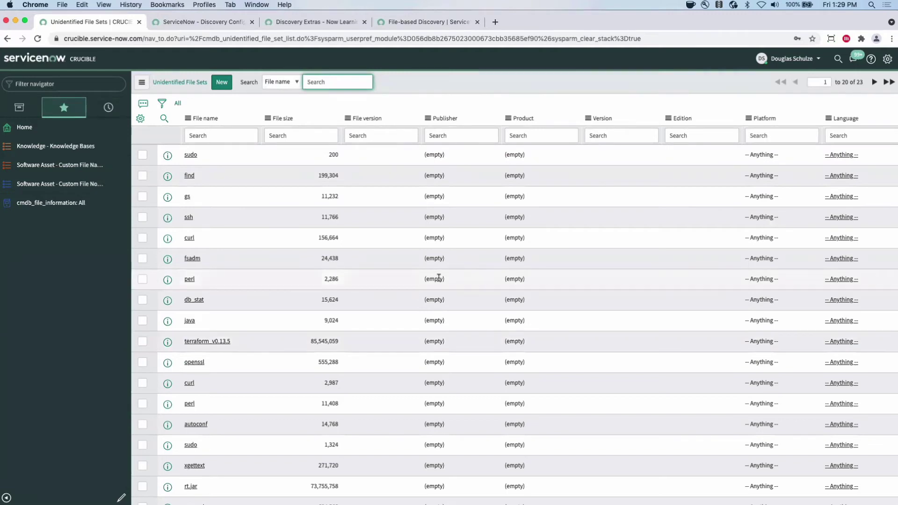
scroll(439, 278, down, 5)
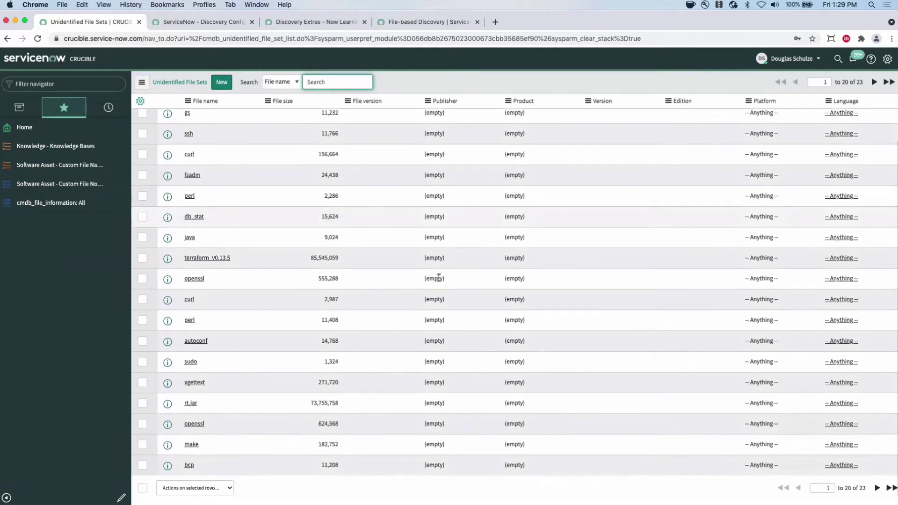
scroll(438, 279, up, 5)
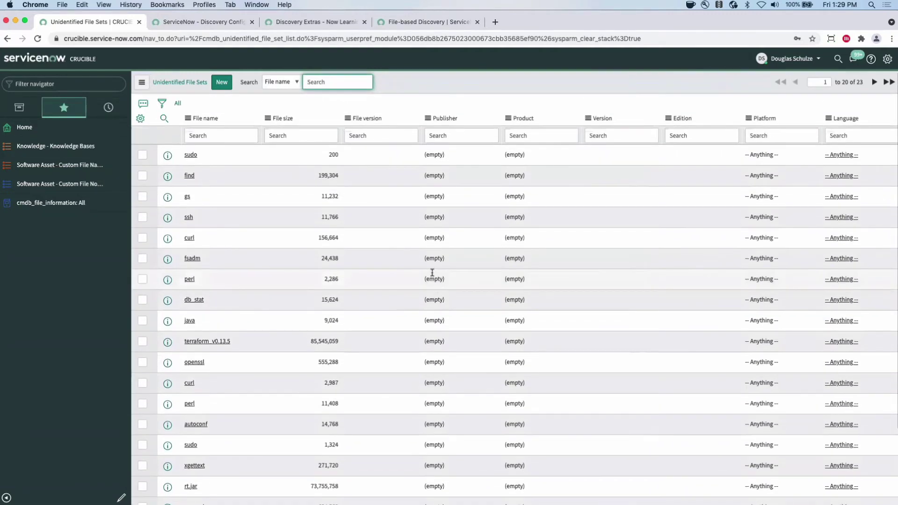
scroll(231, 405, down, 5)
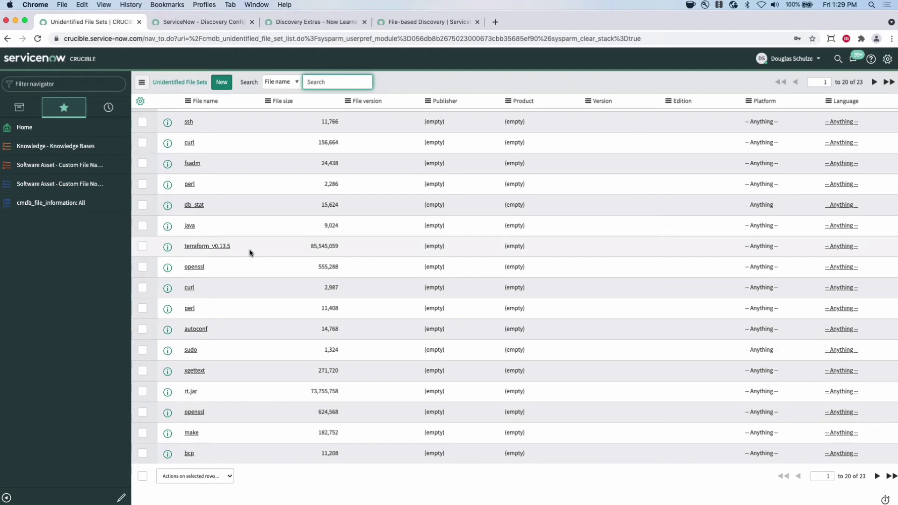
scroll(249, 252, up, 3)
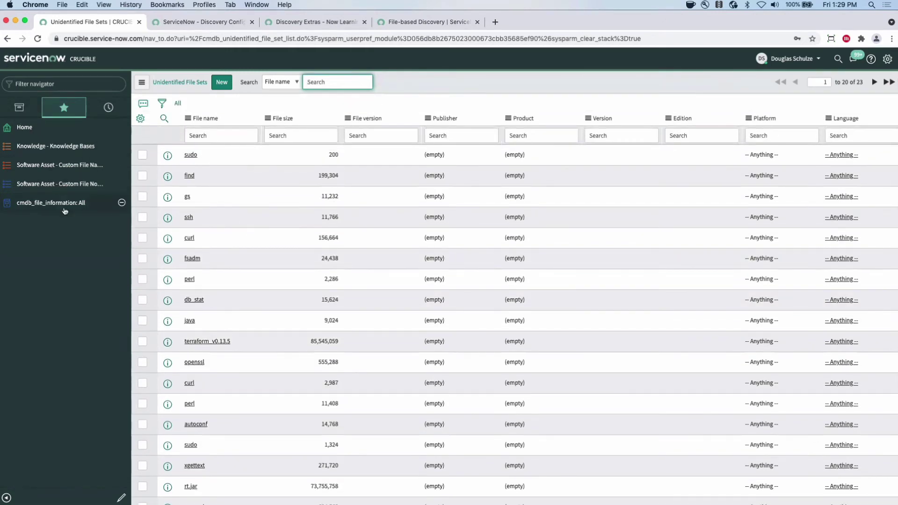
Filter the navigator for "custom file" to locate the Software Asset administration modules and review the file sets around terraform_v0.13.5
click(57, 83)
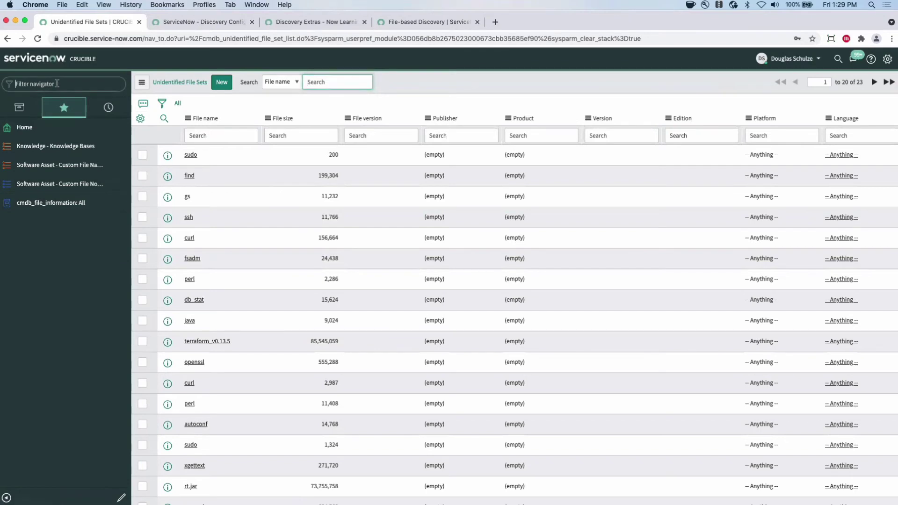
text(custom file)
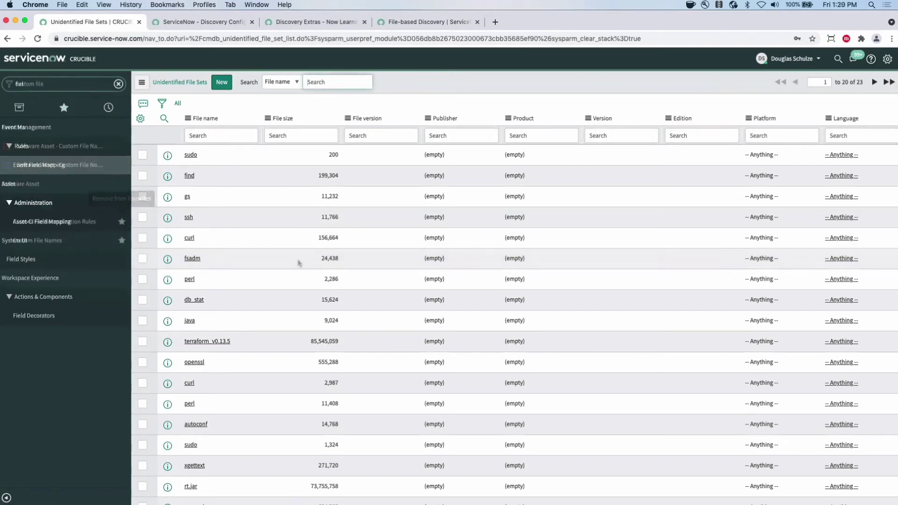
scroll(263, 284, down, 2)
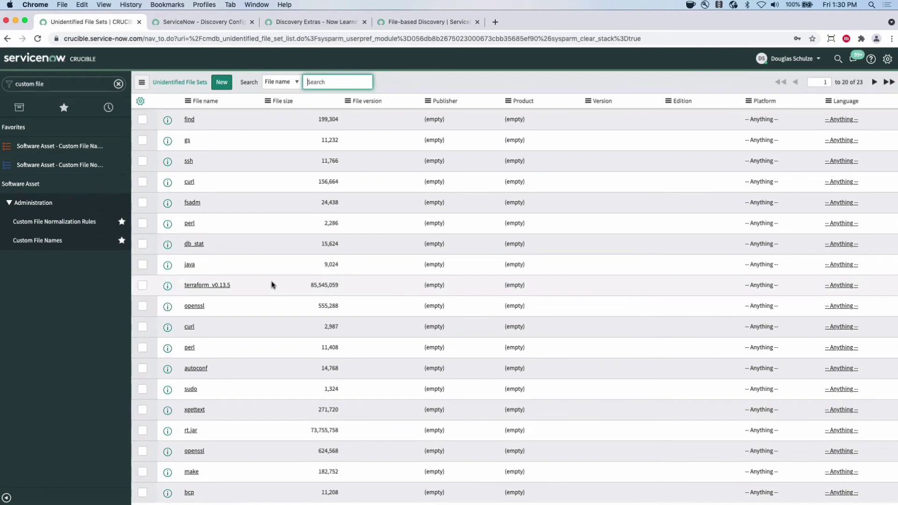
scroll(272, 285, up, 2)
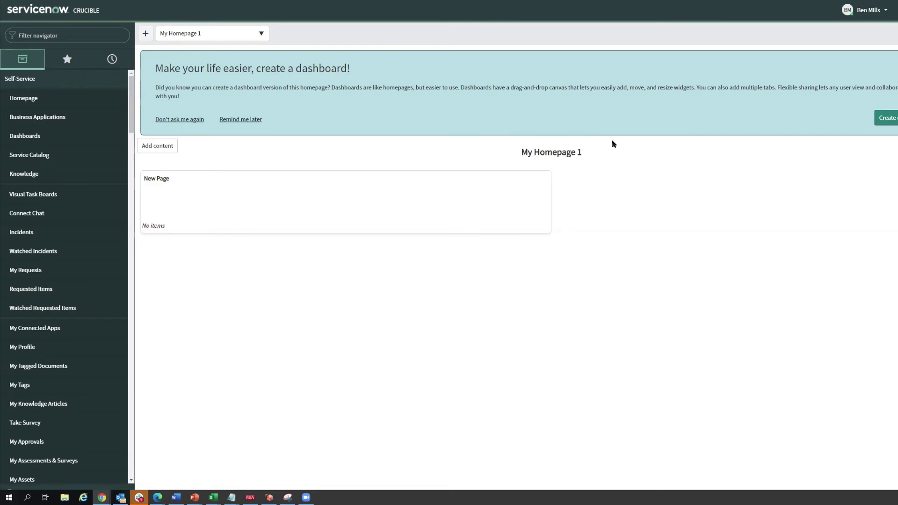
Filter the navigator for "custom", open Custom File Normalization Rules and view the terraform_v0.13.5 file set's record
click(72, 36)
text(custom)
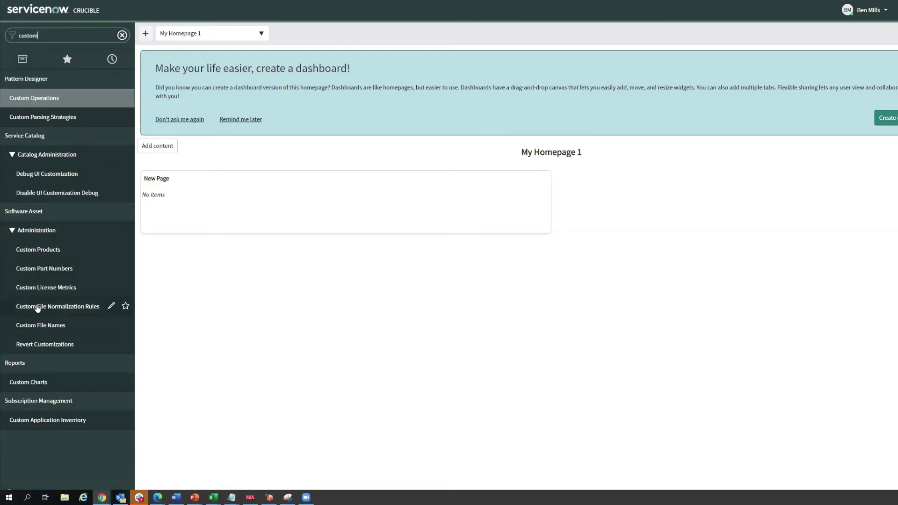
click(37, 307)
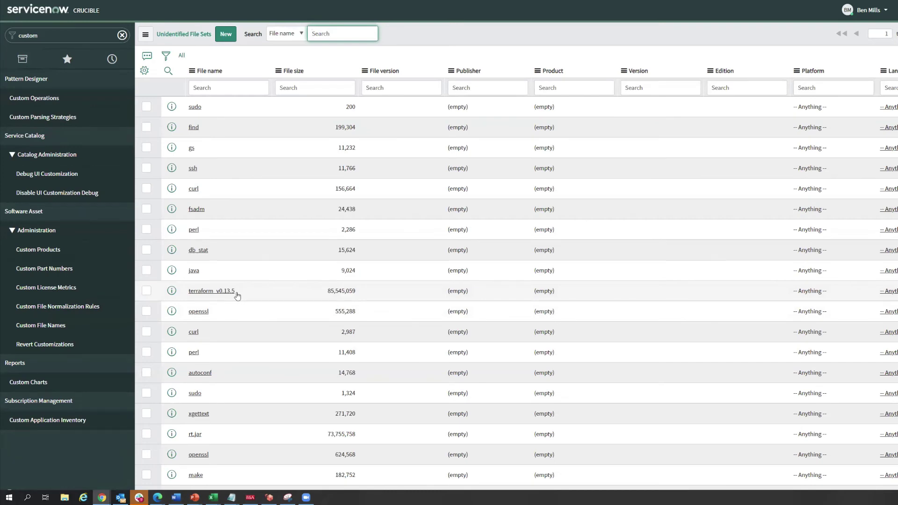
click(223, 293)
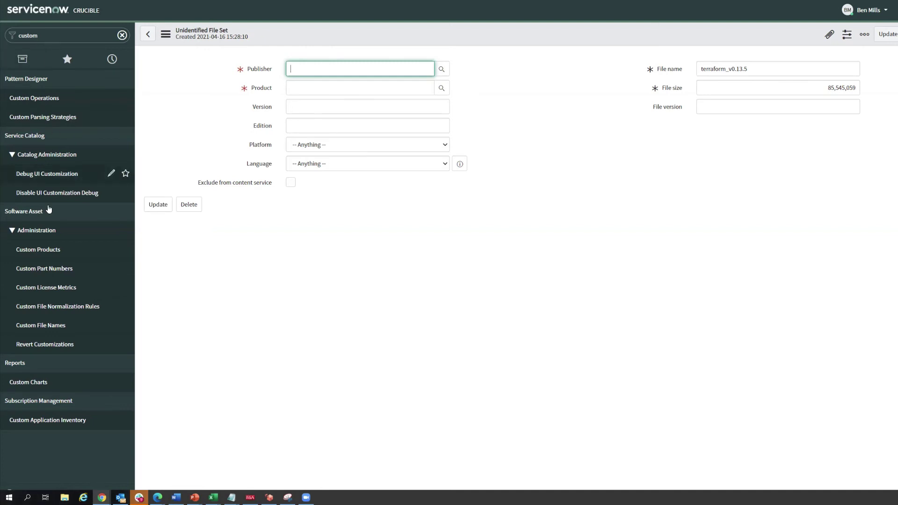
Start a new custom software product record and search the publisher company list for names containing "terra"
click(41, 252)
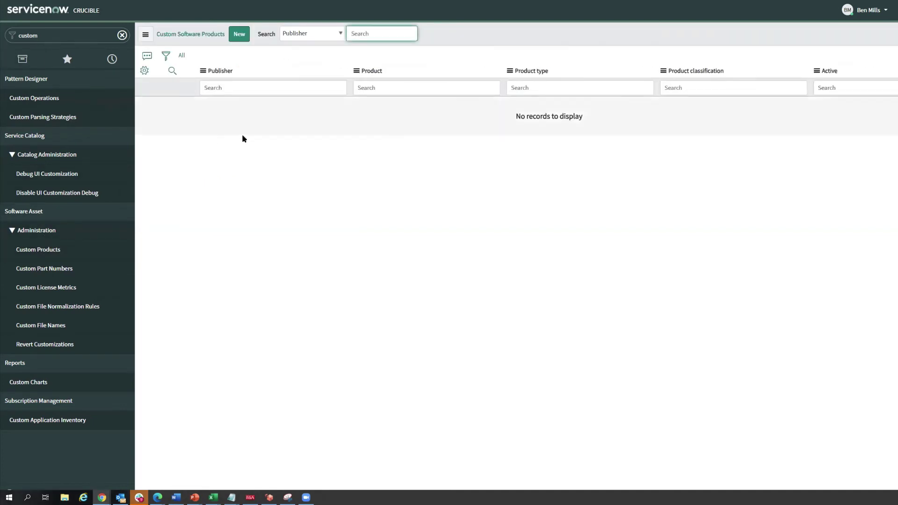
click(239, 35)
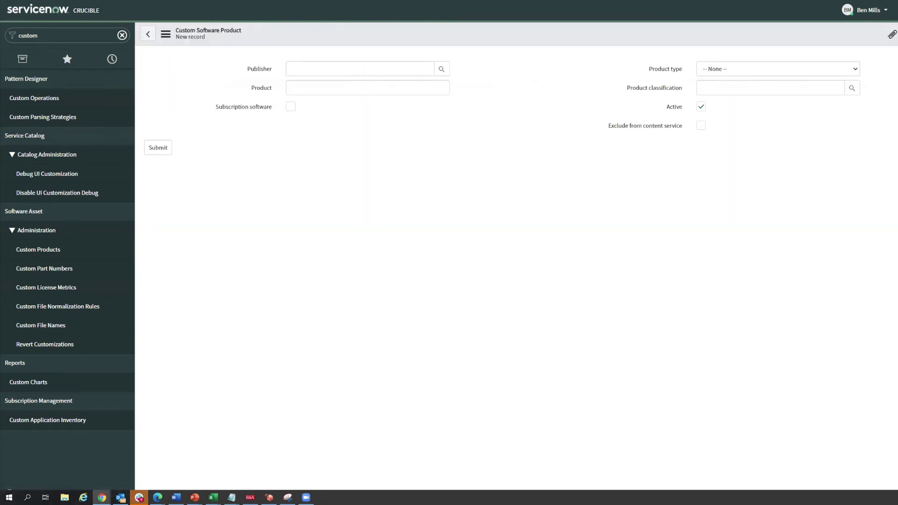
click(316, 70)
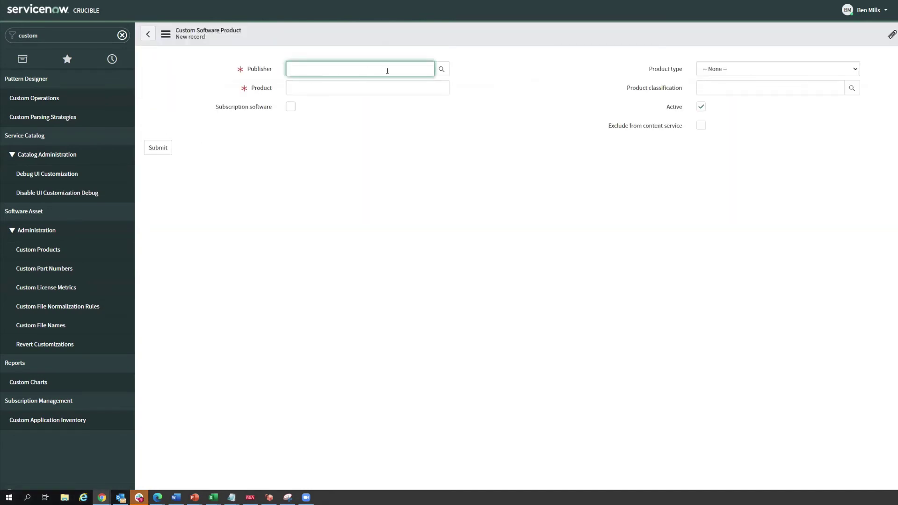
click(441, 69)
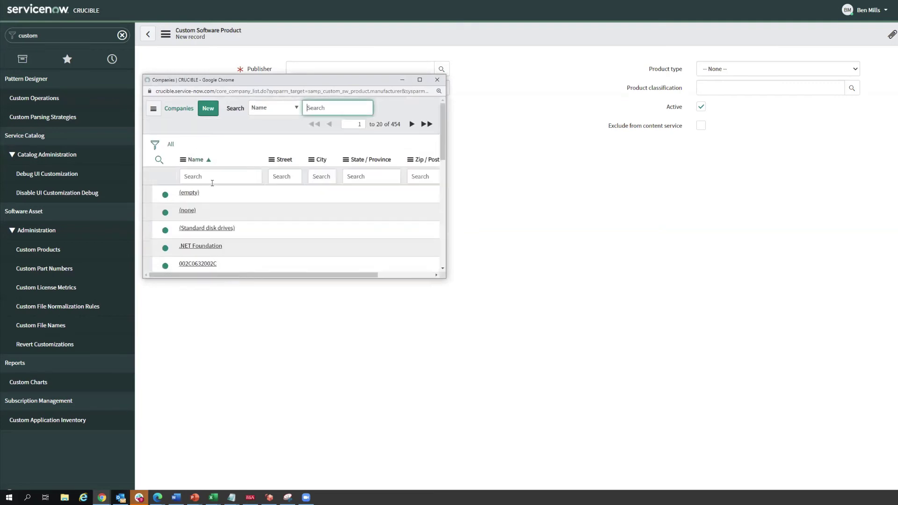
click(206, 179)
text(*t)
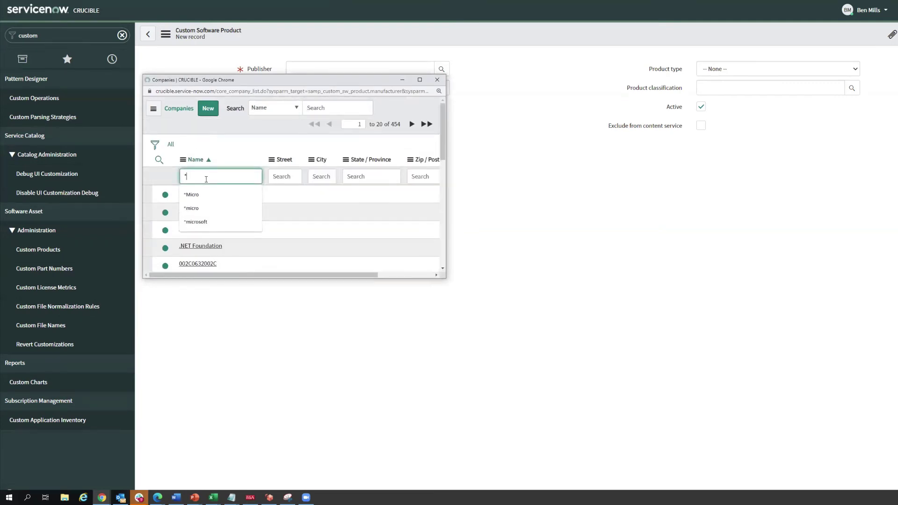
text(erra)
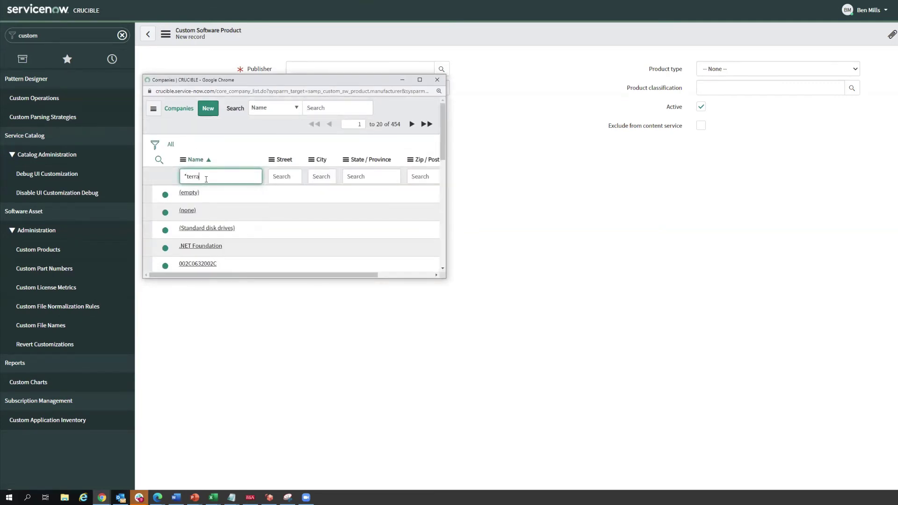
key(Return)
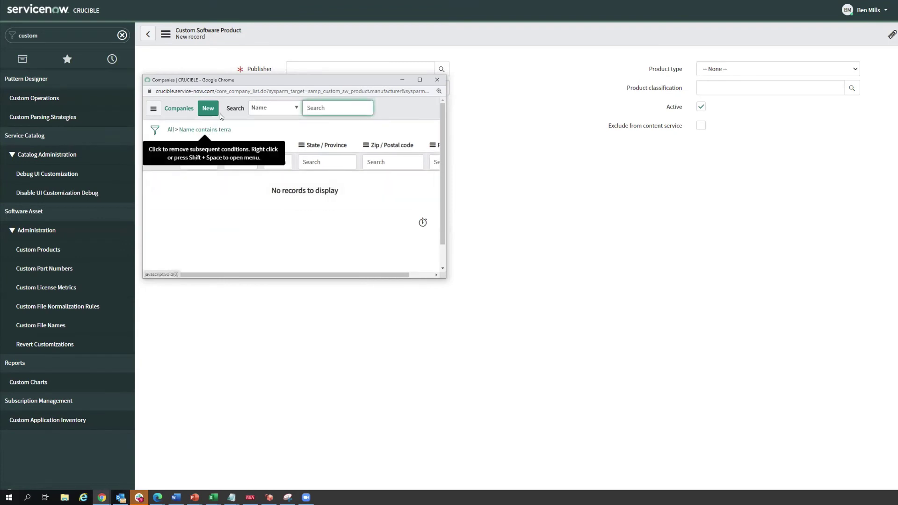
Create a new company named Terraform and use it as the custom product's publisher
click(208, 111)
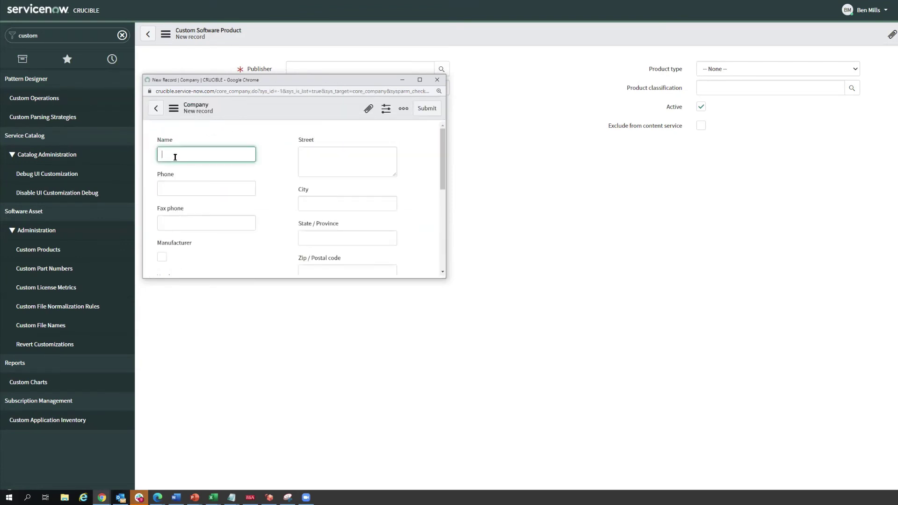
text(Terraform)
click(426, 109)
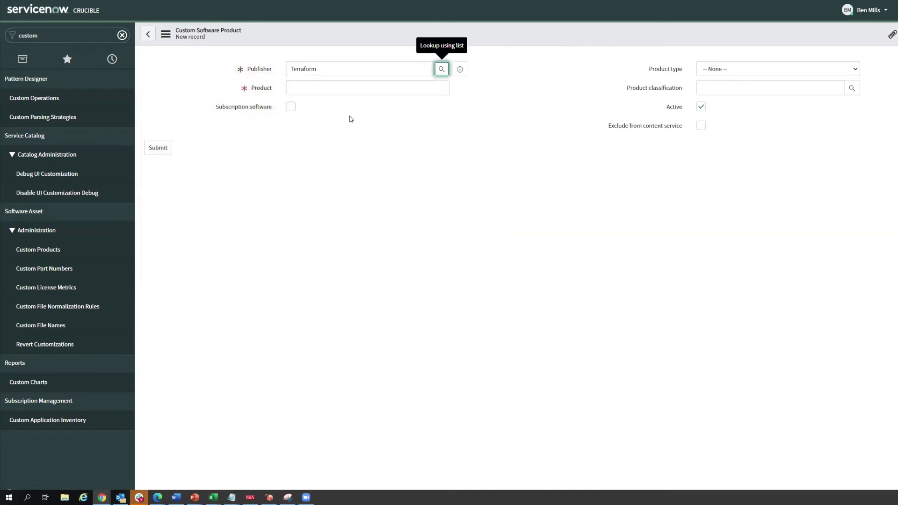
Name the product Terraformv13, set its type to Not Licensable and classification to Configuration Management, and submit the record
click(325, 91)
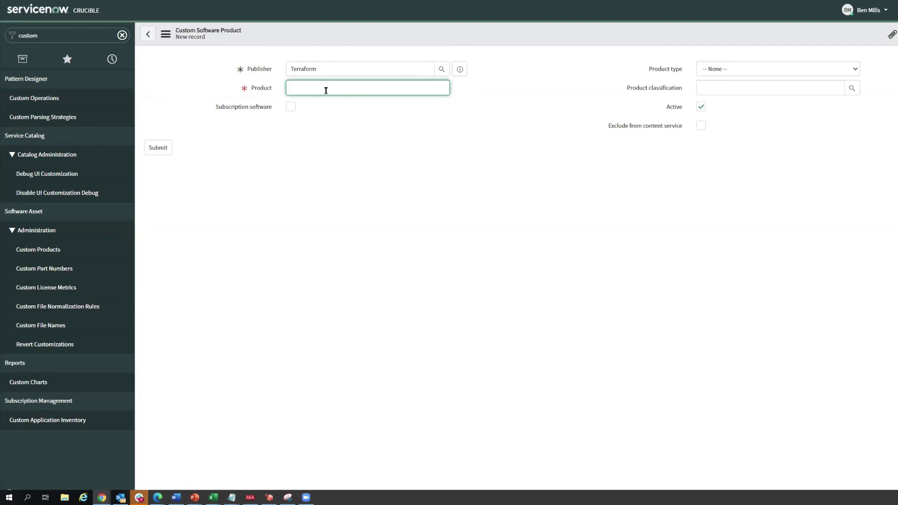
text(Terraformv13)
click(825, 72)
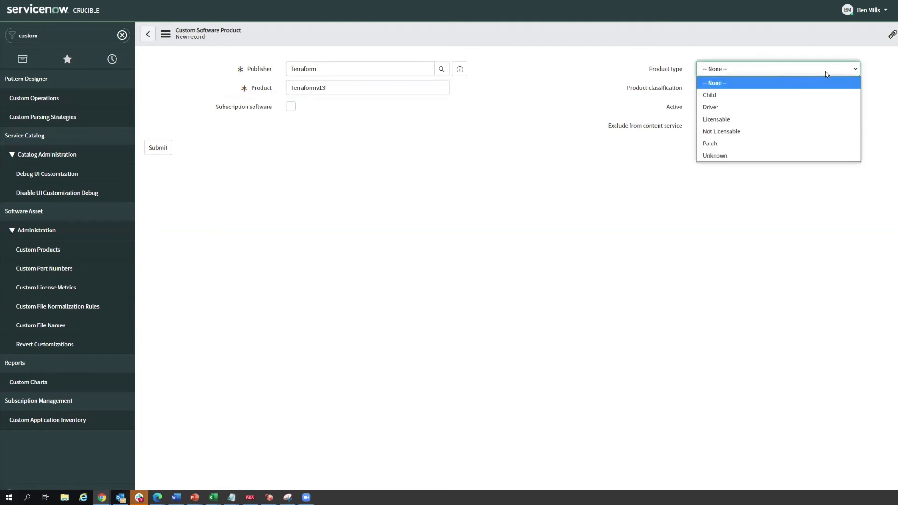
click(734, 131)
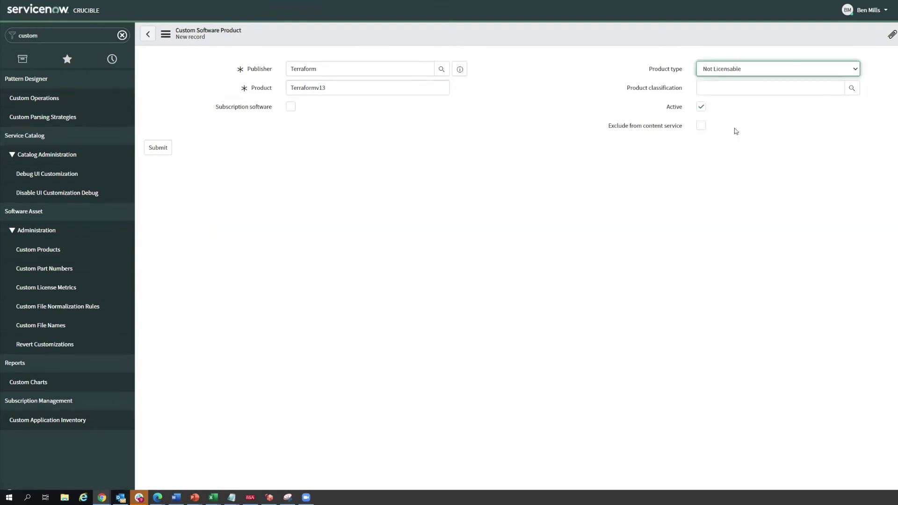
click(739, 90)
text(con)
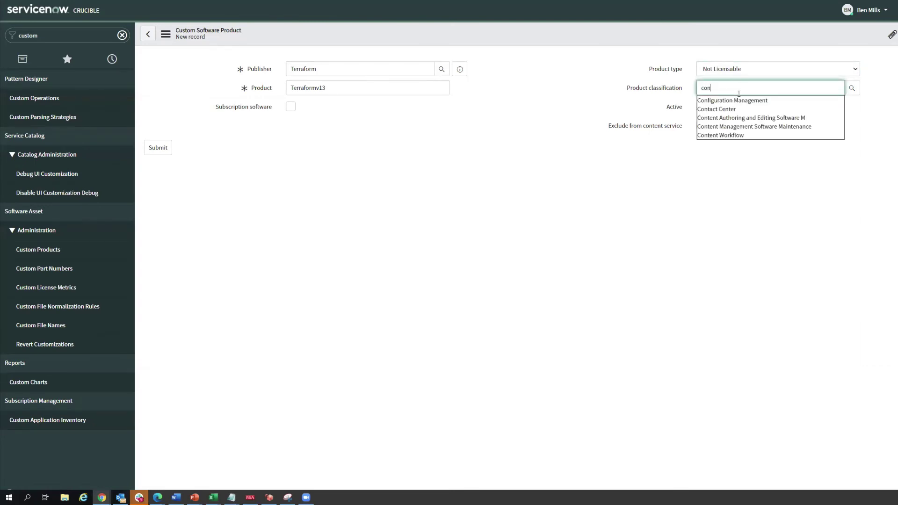
click(732, 101)
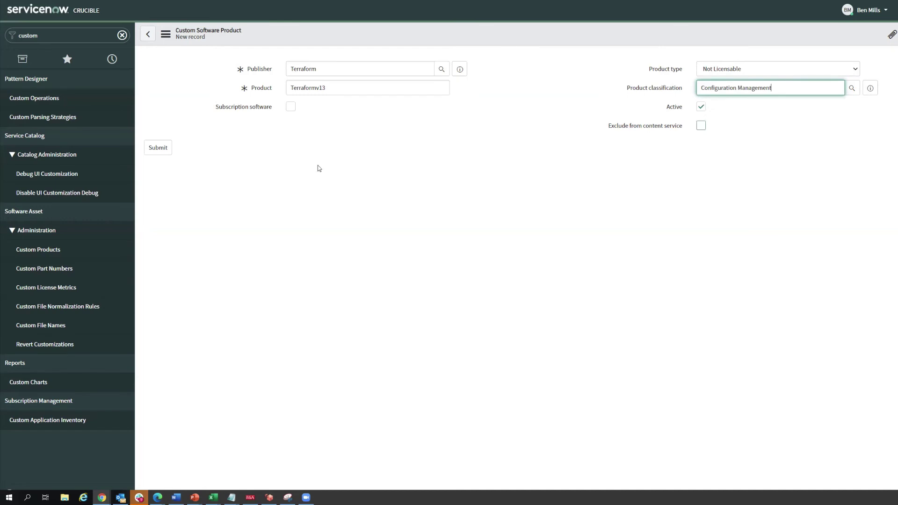
click(156, 152)
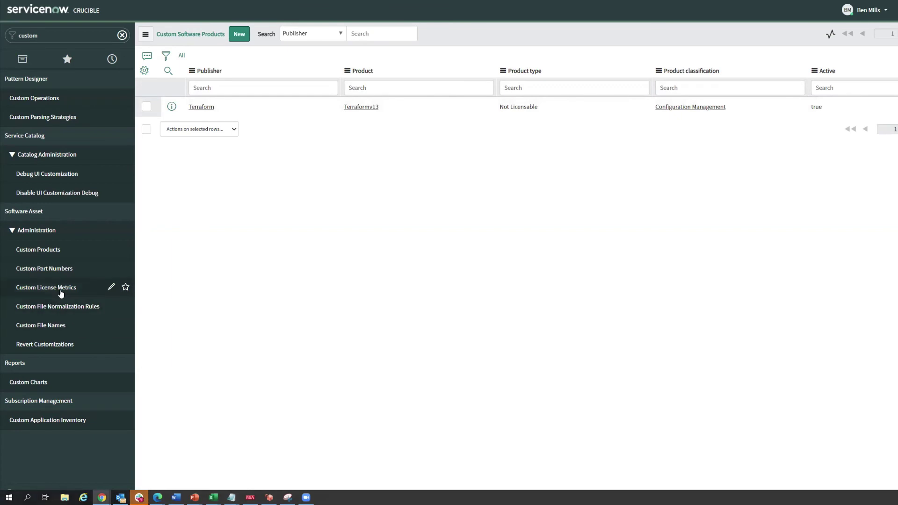
In Custom File Normalization Rules, assign publisher Terraform and product Terraformv13 to the terraform_v0.13.5 file set and save the record
click(58, 308)
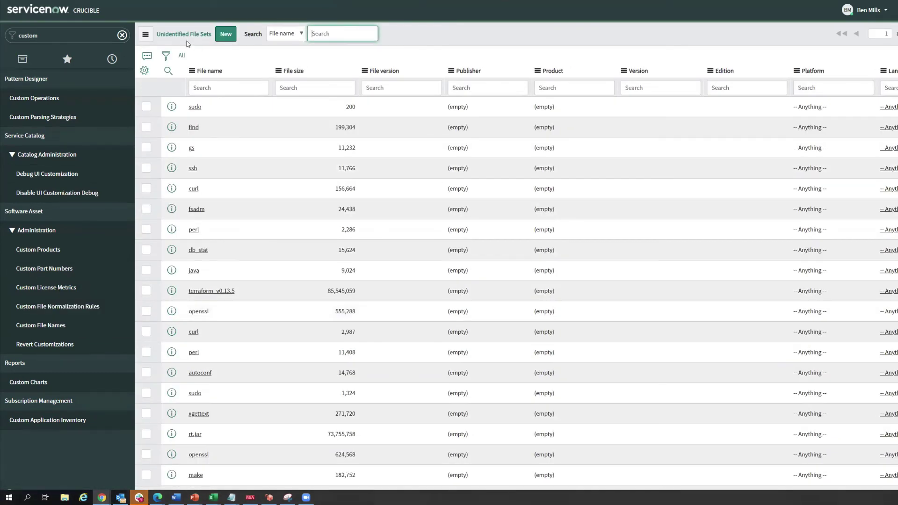
click(202, 291)
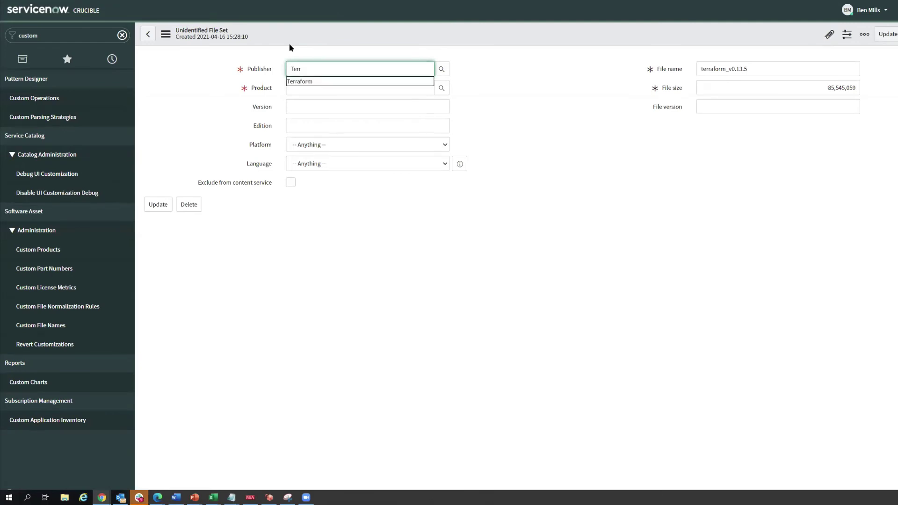
key(Down)
key(Return)
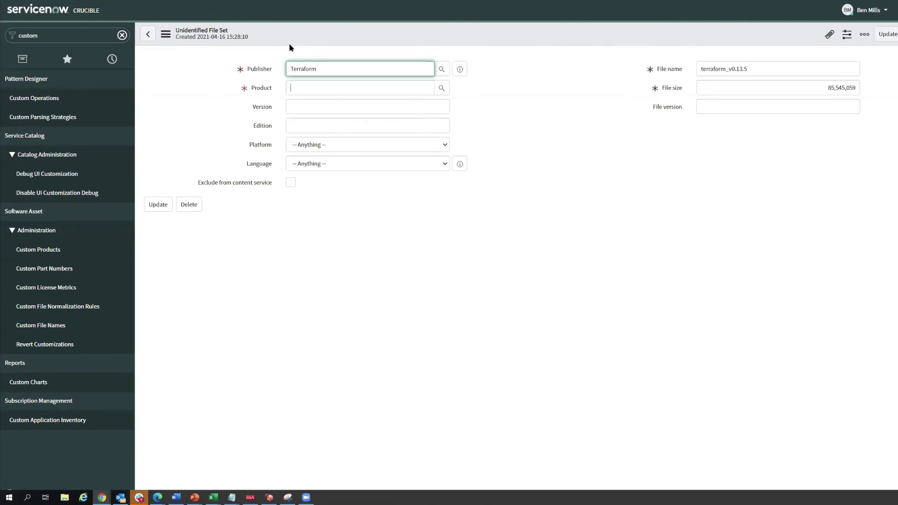
key(Tab)
text(terr)
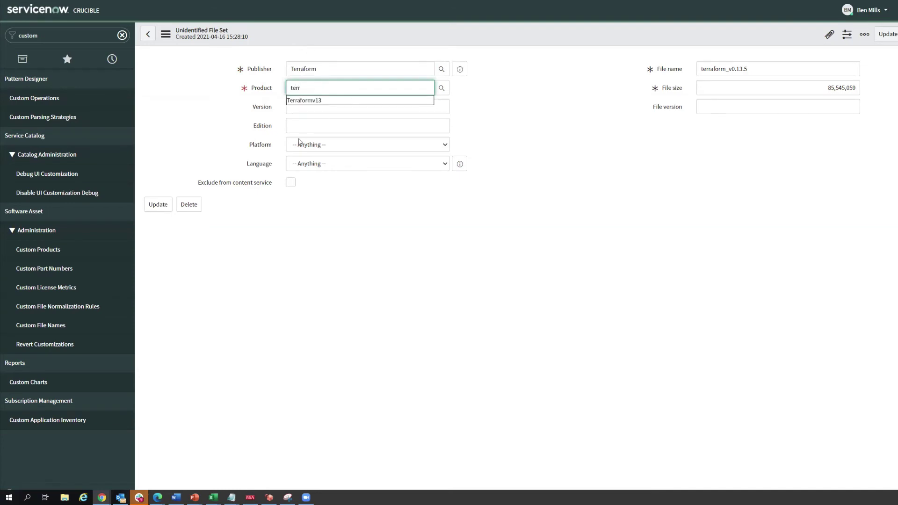
click(303, 100)
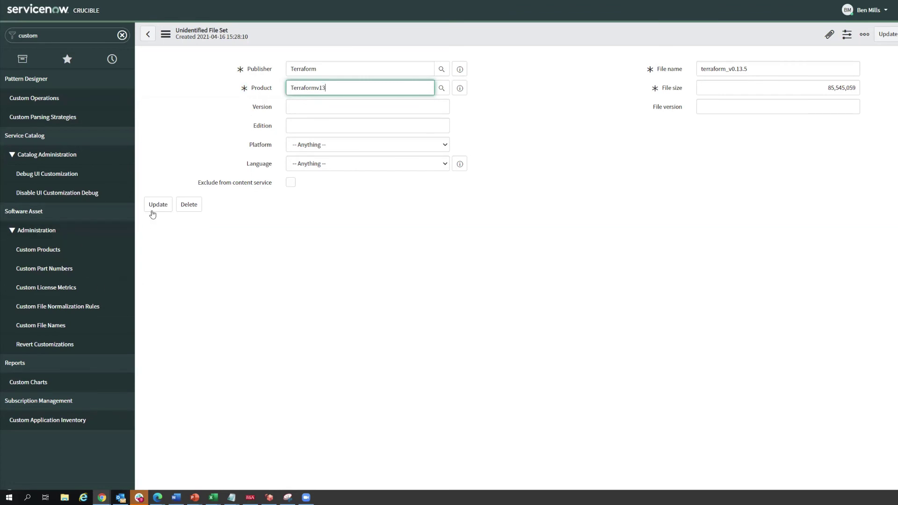
click(157, 205)
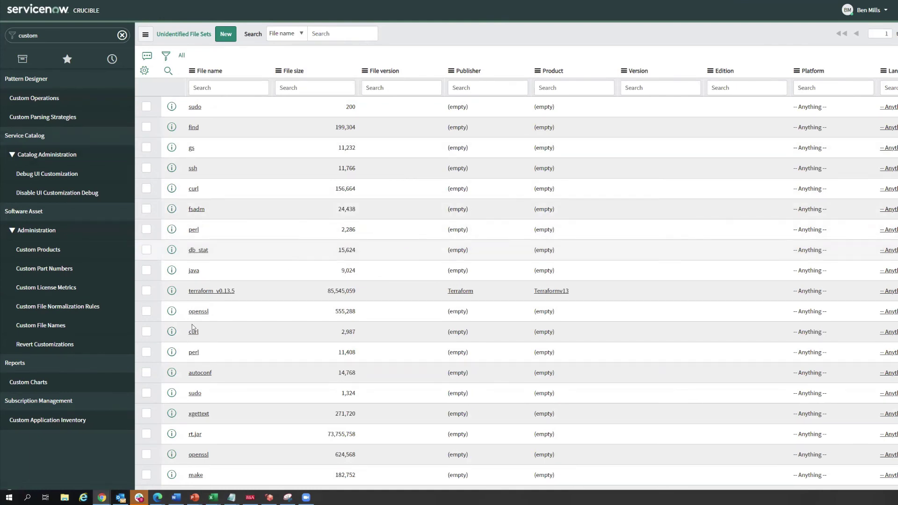
Check the terraform_v0.13.5 file set's record, then find the Linux server crutuklterraform01 and run Discover now on it
click(198, 291)
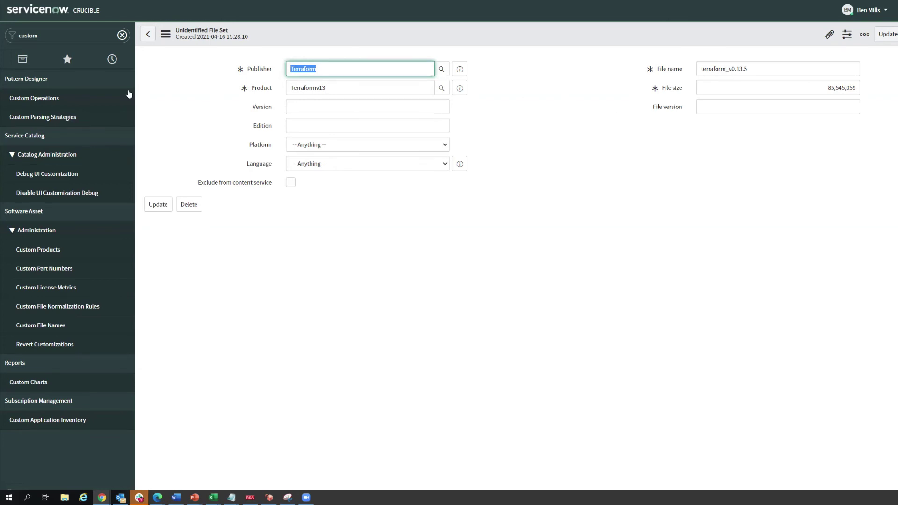
click(76, 37)
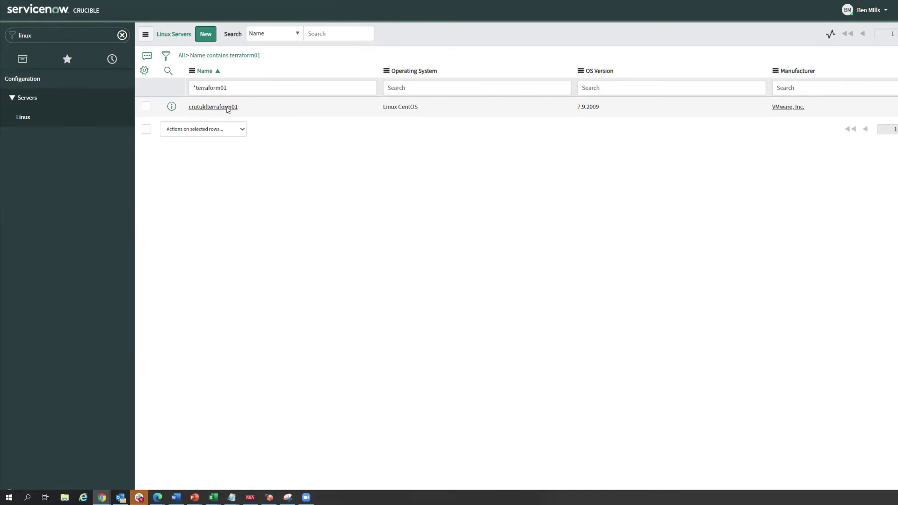
click(228, 107)
scroll(140, 275, down, 10)
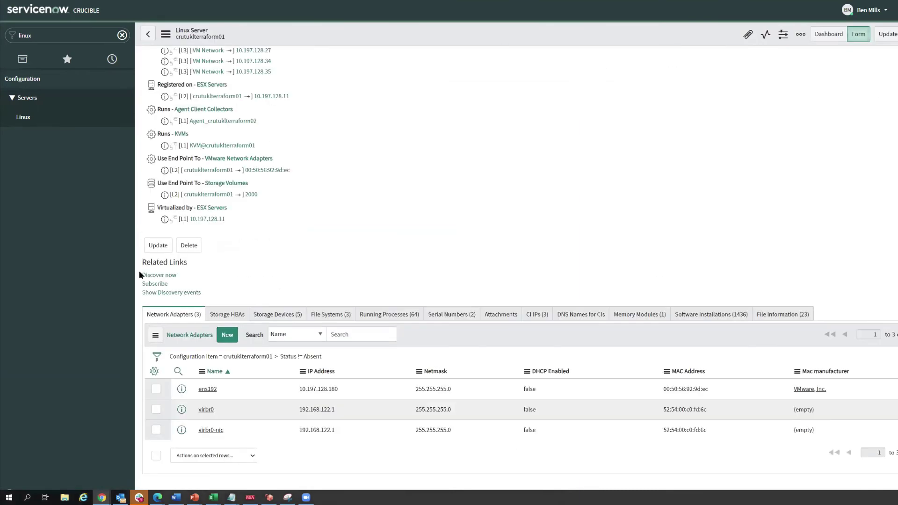
click(149, 276)
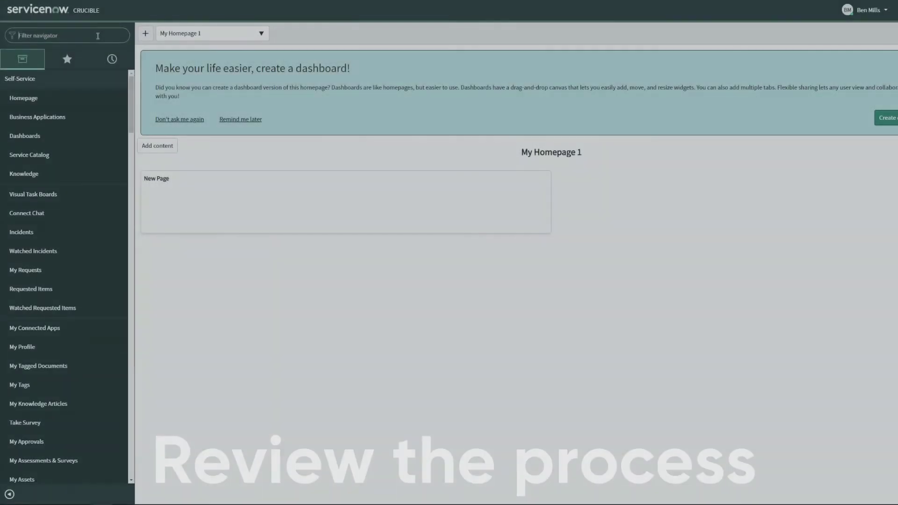
Filter the navigator for "custom" and review the terraform_v0.13.5 file set's publisher and product in Custom File Normalization Rules
text(custom)
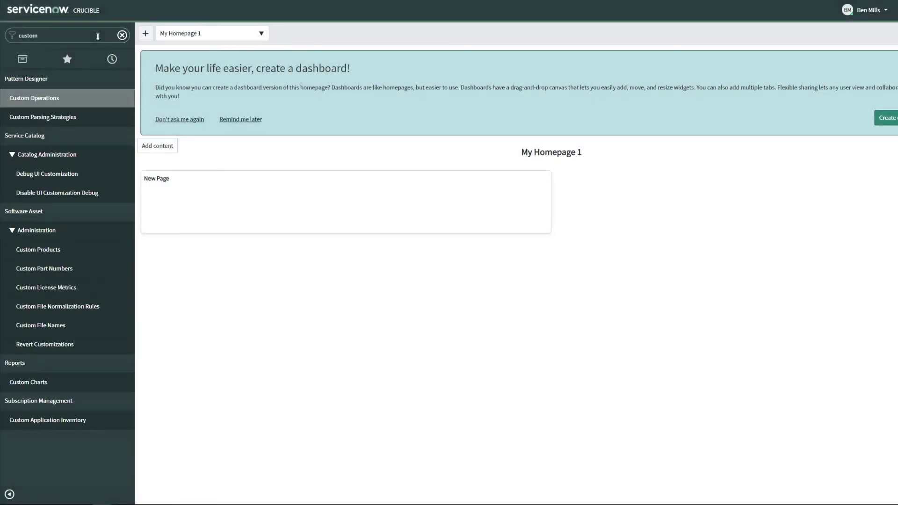
click(49, 309)
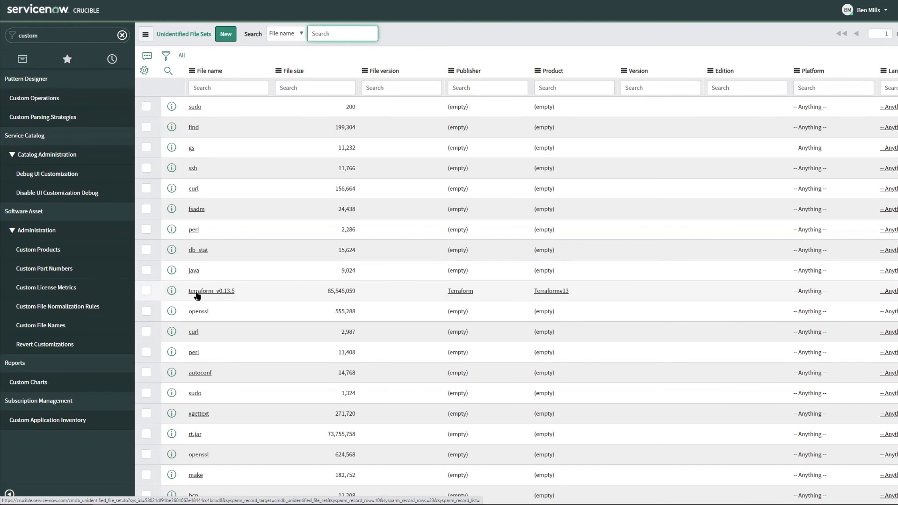
click(197, 292)
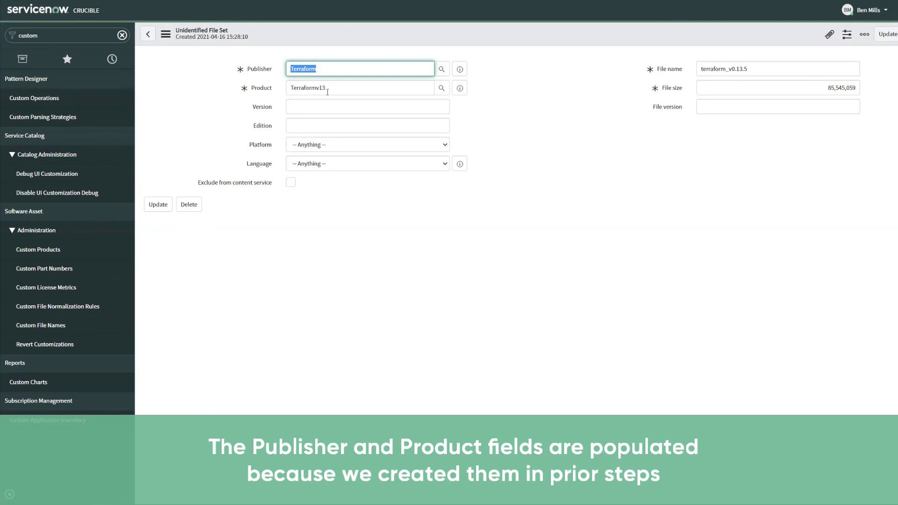
Examine the publisher and product type choices on a new custom software product record, then return to the product list without saving
click(32, 253)
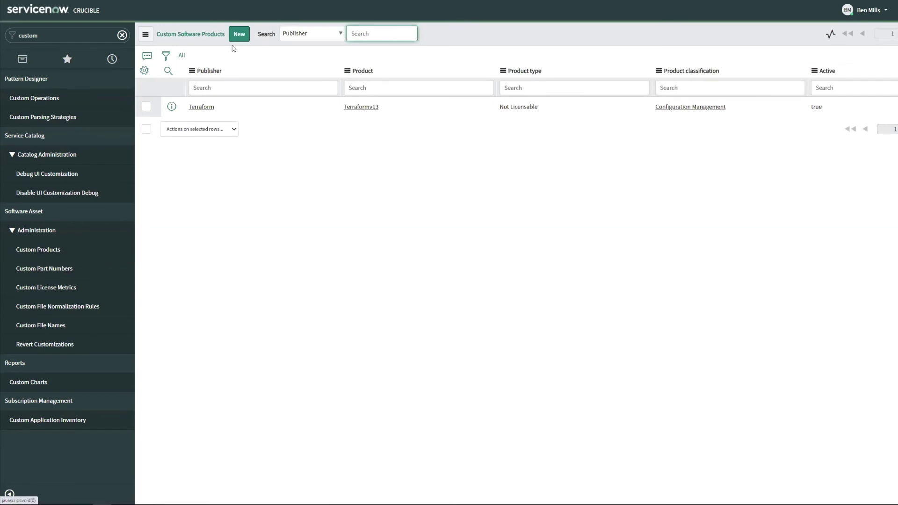
click(239, 34)
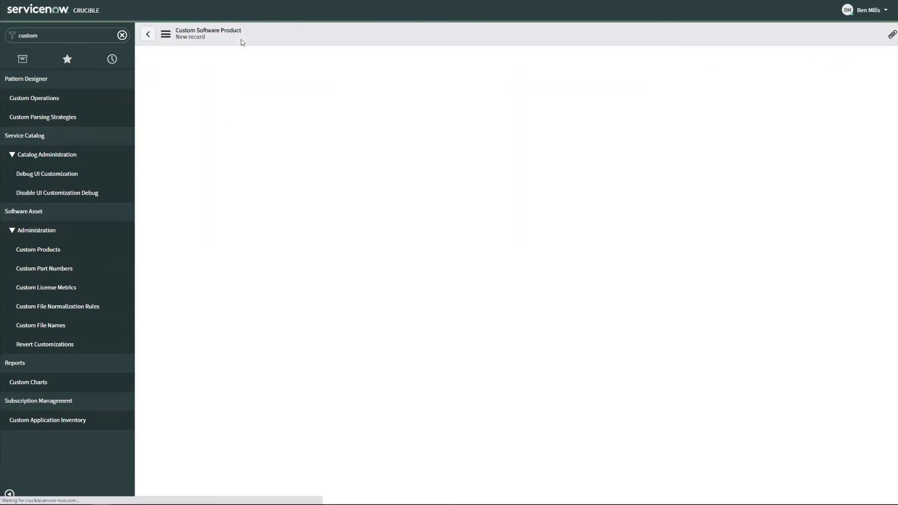
click(334, 68)
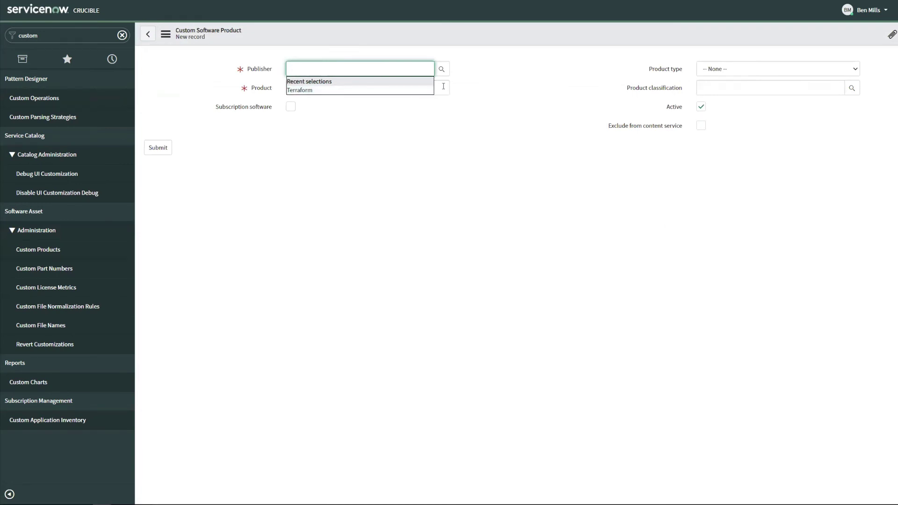
click(739, 74)
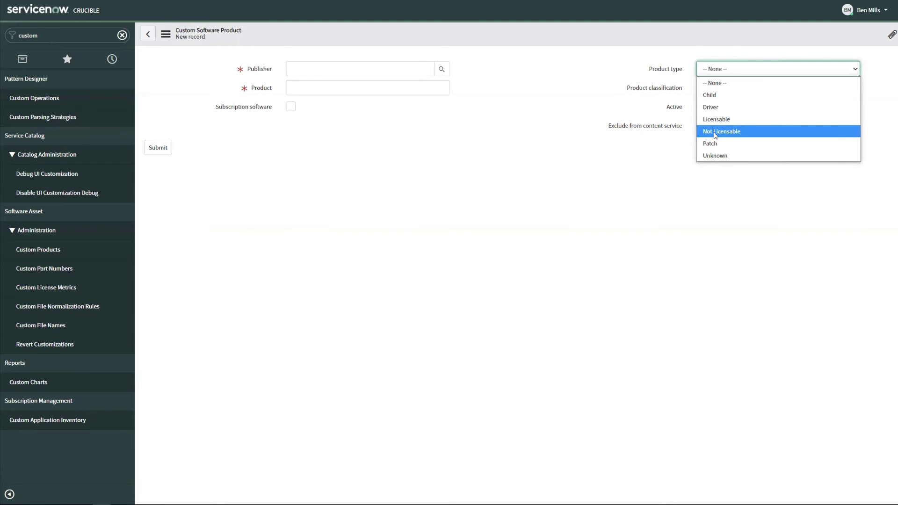
click(627, 181)
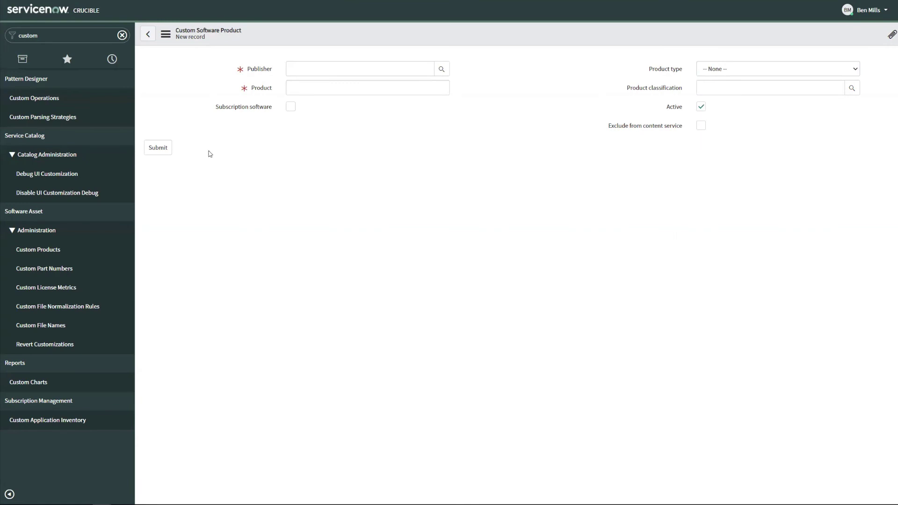
click(149, 36)
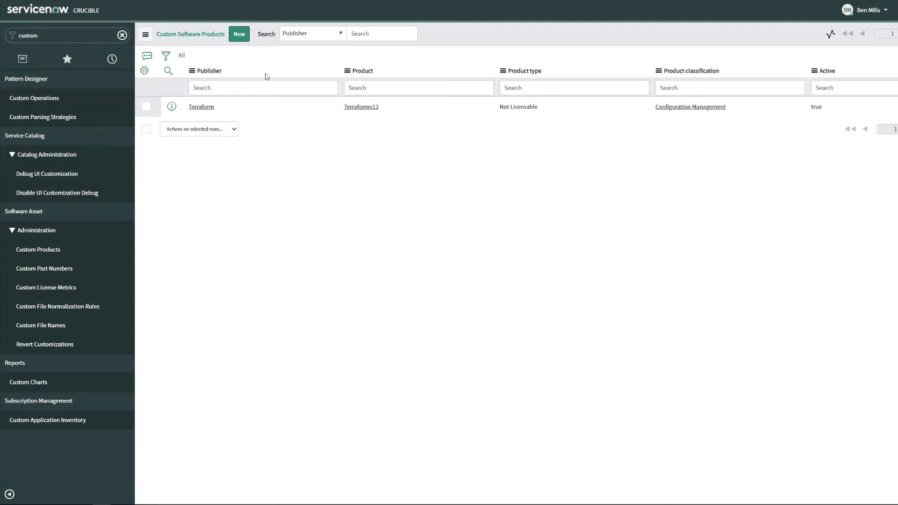
Reopen the terraform_v0.13.5 record from Custom File Normalization Rules to review its mapping to the custom product
click(42, 309)
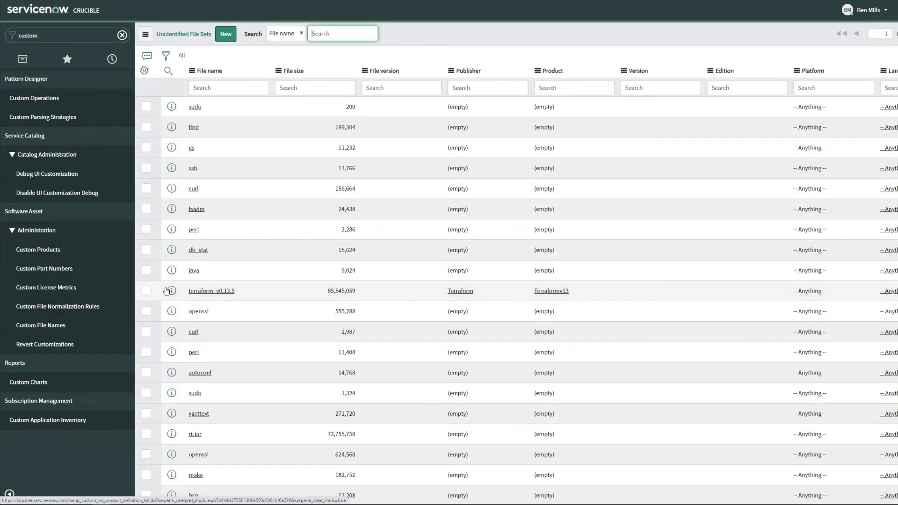
click(211, 293)
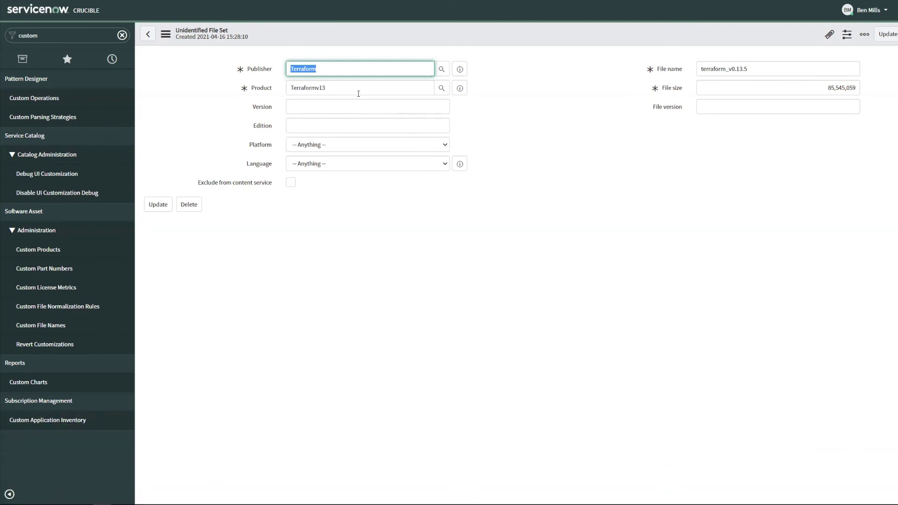
Filter the navigator for "linux", open the Linux Servers list and filter it to names containing "terraform"
click(52, 36)
text(lin)
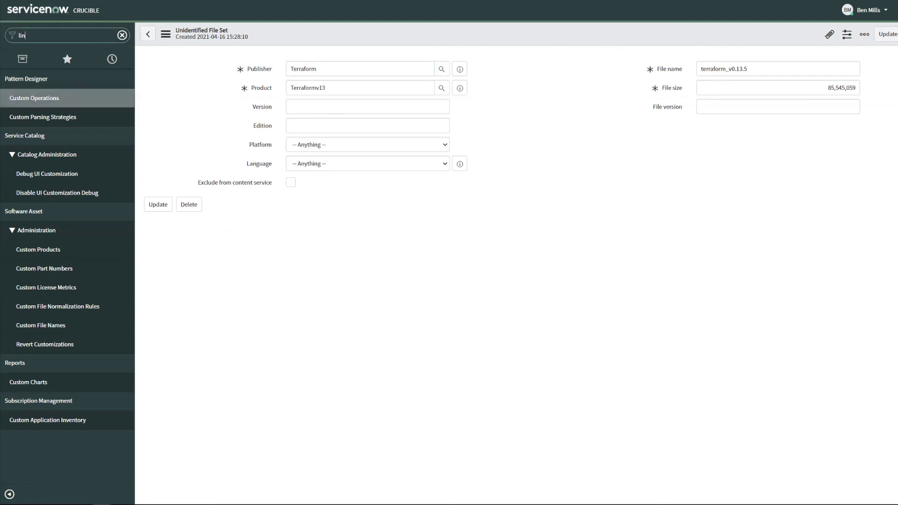
text(ux)
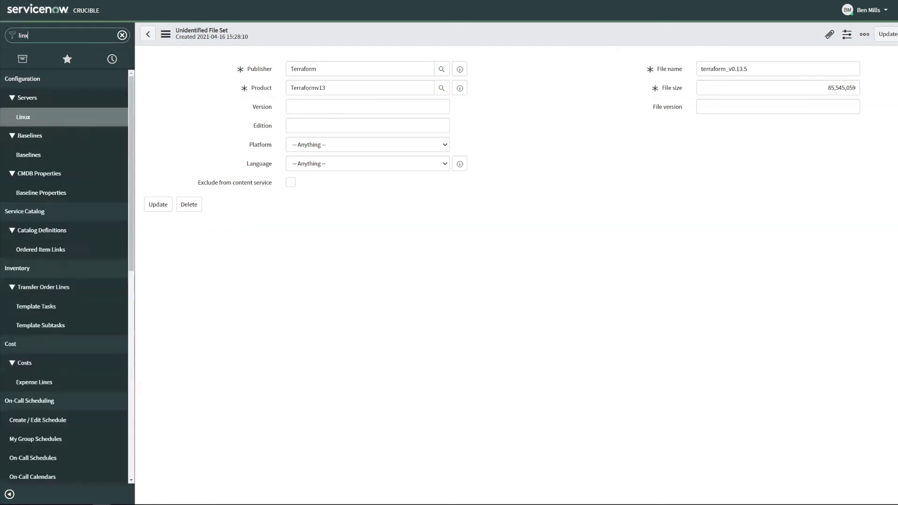
key(Return)
click(226, 88)
text(*)
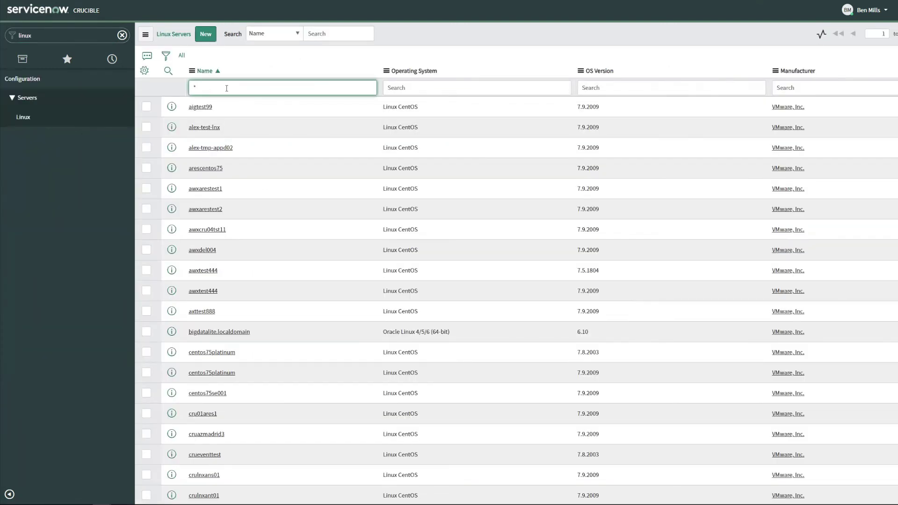
text(terraform)
key(Return)
Open the crutuklterraform01 server record and examine its related items and the Discover now related link
click(216, 107)
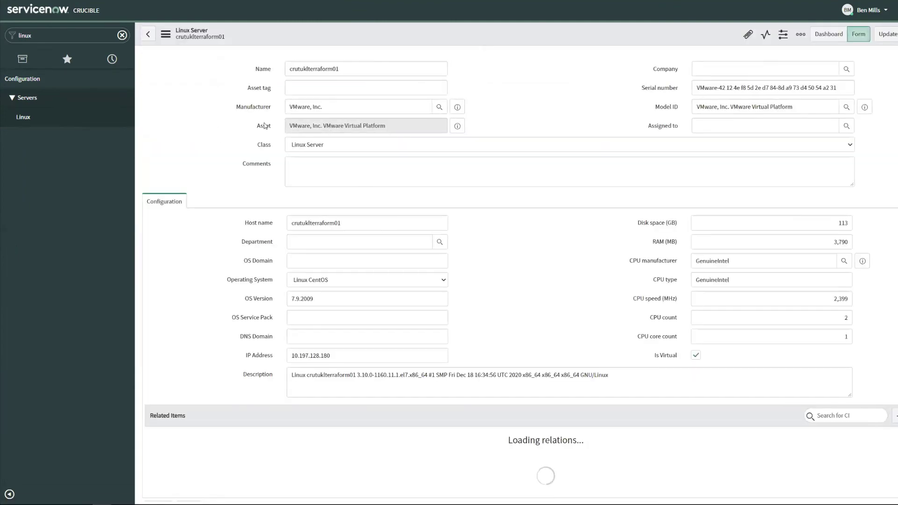
scroll(319, 264, up, 3)
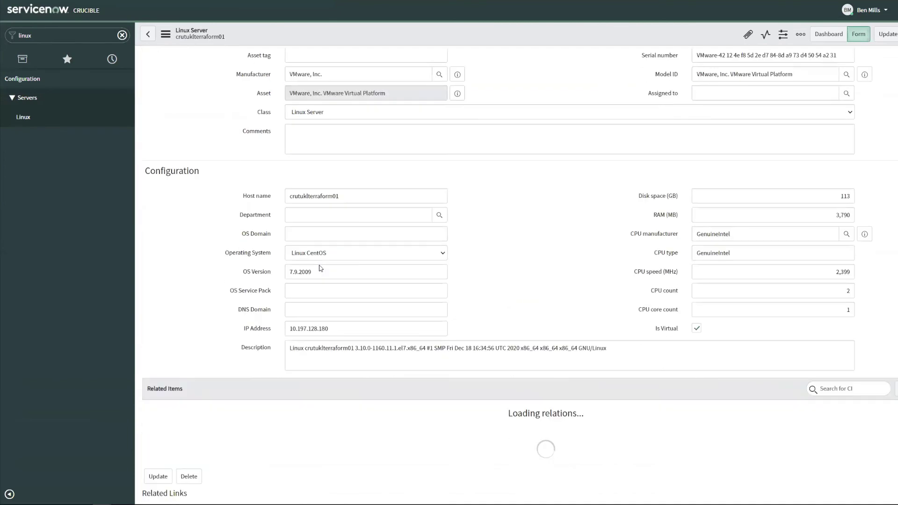
scroll(318, 267, down, 5)
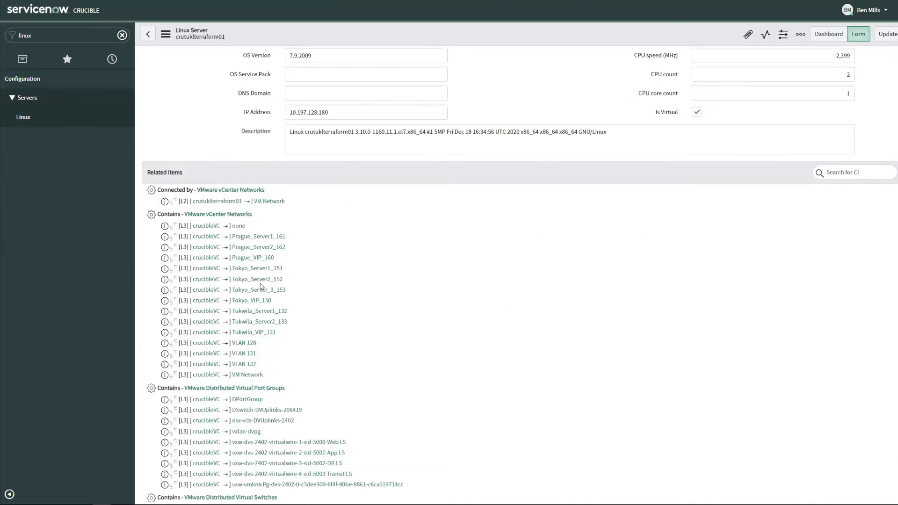
scroll(261, 286, down, 15)
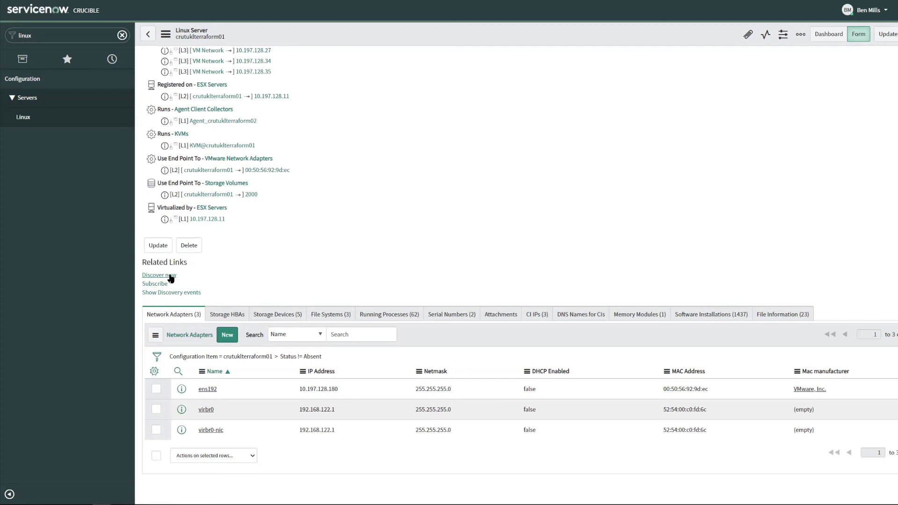
Open the File Information list filtered to names containing "terra" and view the software installation linked to terraform_v0.13.5
click(71, 40)
text(cmdb)
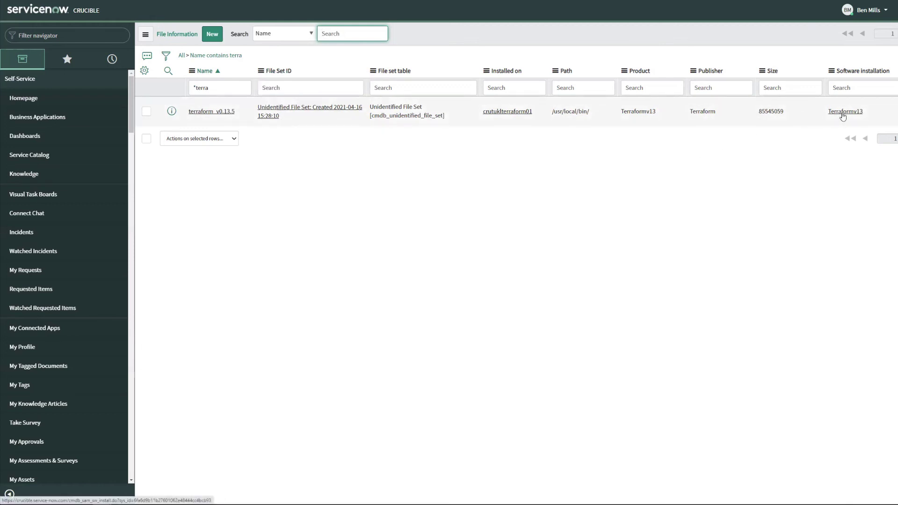
click(842, 116)
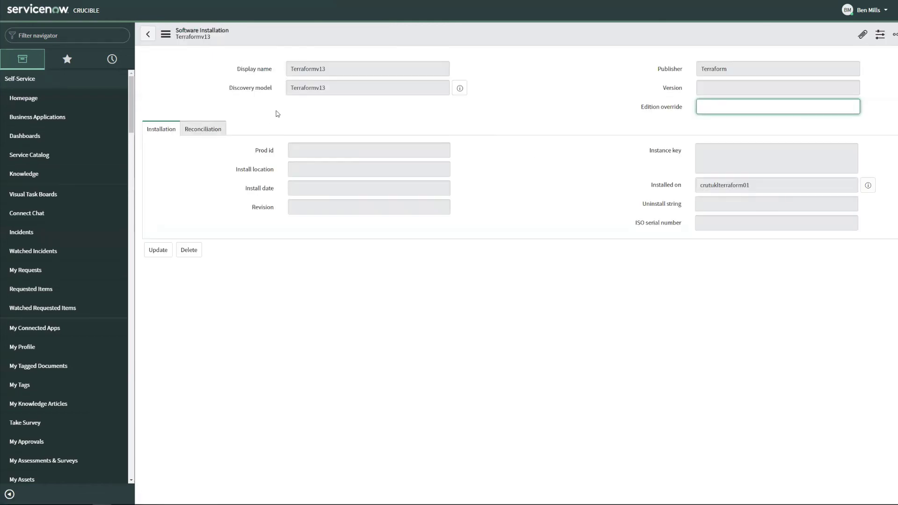